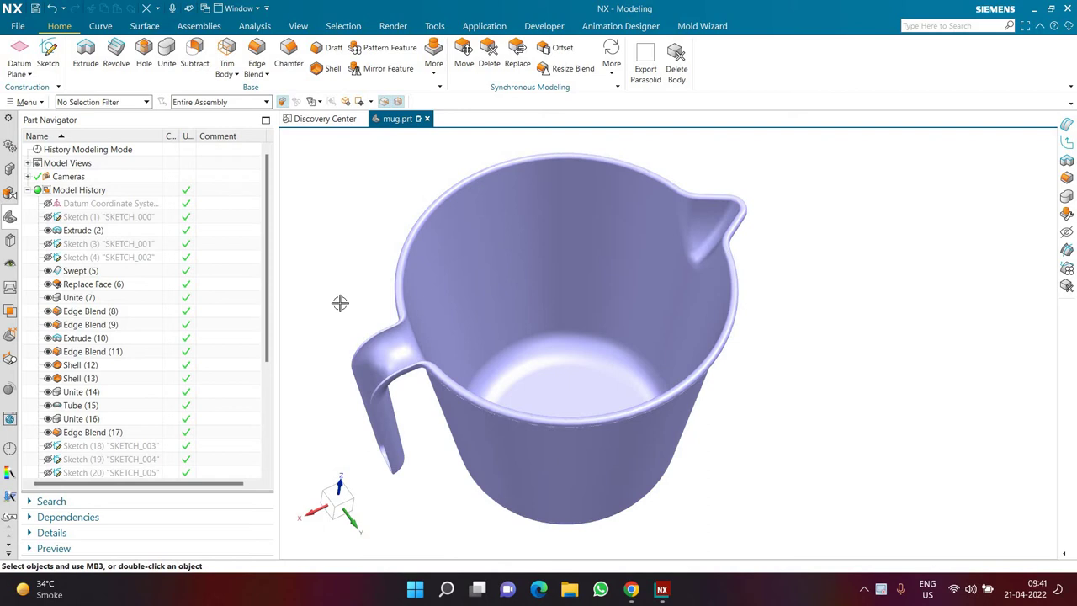
mouse_move(341, 321)
middle_down()
mouse_move(350, 315)
mouse_move(368, 334)
mouse_move(344, 327)
mouse_move(340, 266)
mouse_move(349, 257)
mouse_move(342, 289)
mouse_move(318, 298)
mouse_move(337, 308)
mouse_move(340, 330)
middle_up()
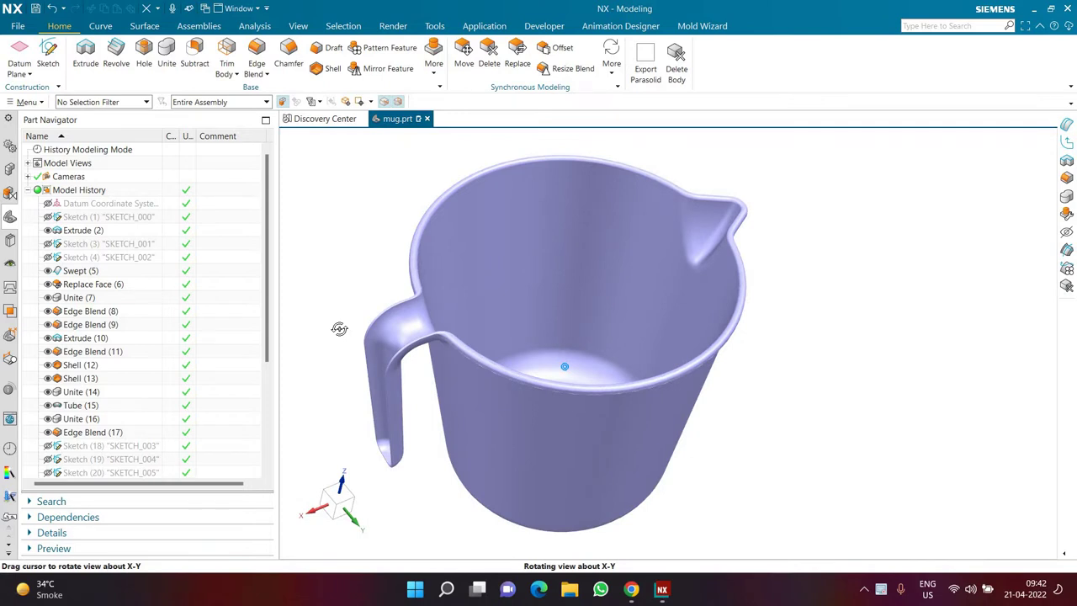
middle_drag(340, 329, 339, 329)
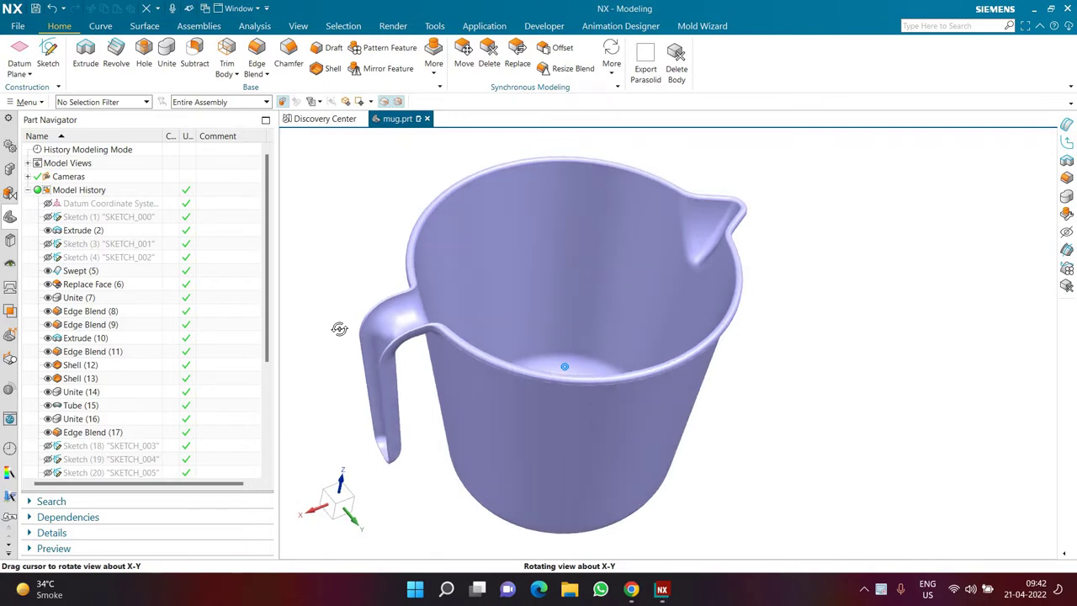
middle_drag(339, 329, 341, 330)
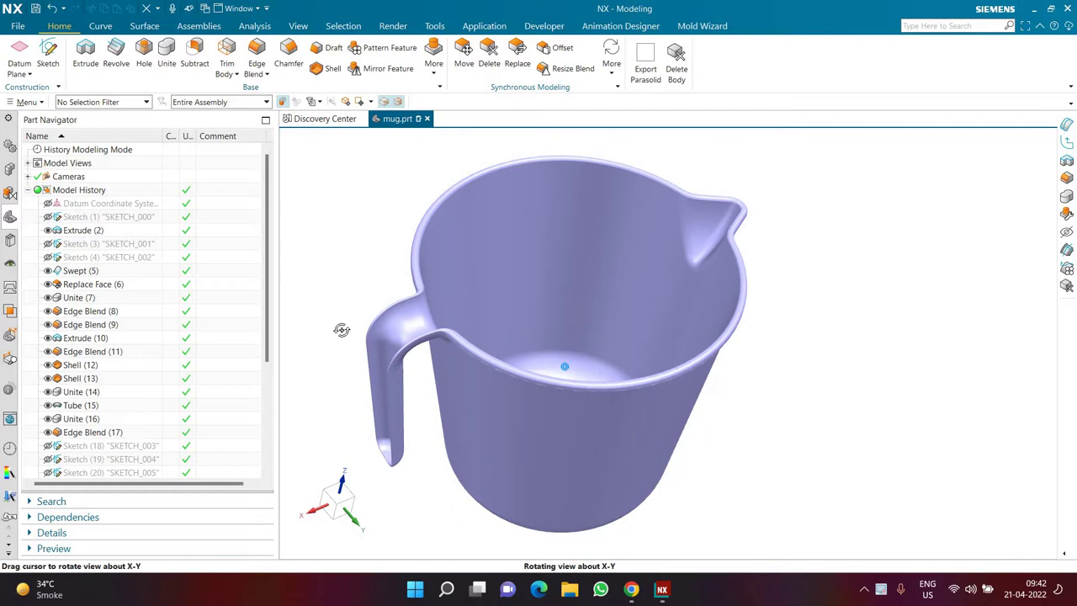
middle_drag(344, 331, 335, 320)
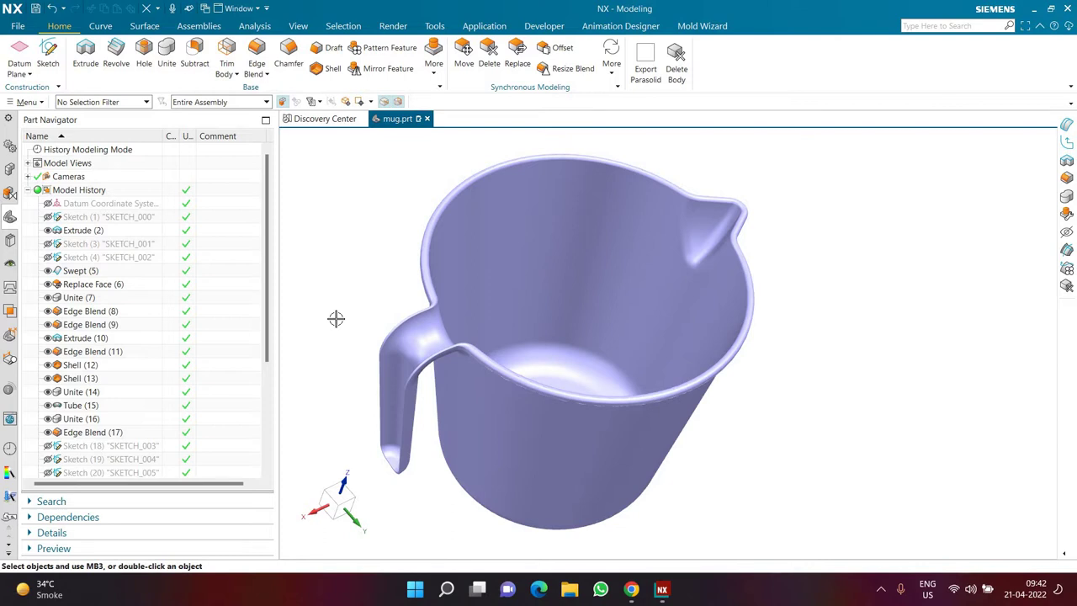
Step: Close mug.prt without saving and create a new millimetre part model1.prt from the Model template
click(428, 119)
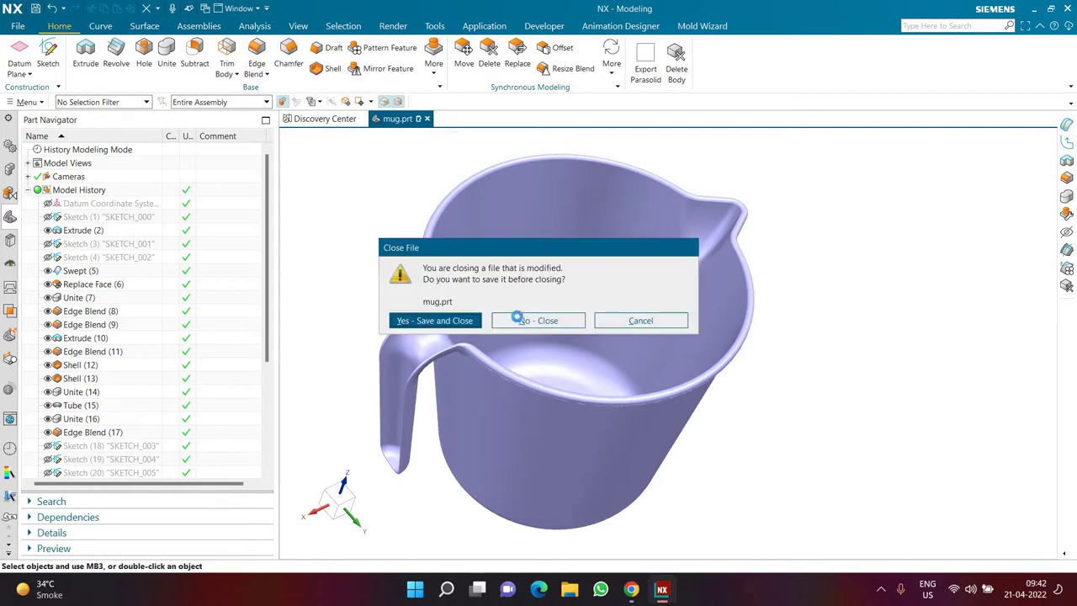
click(517, 318)
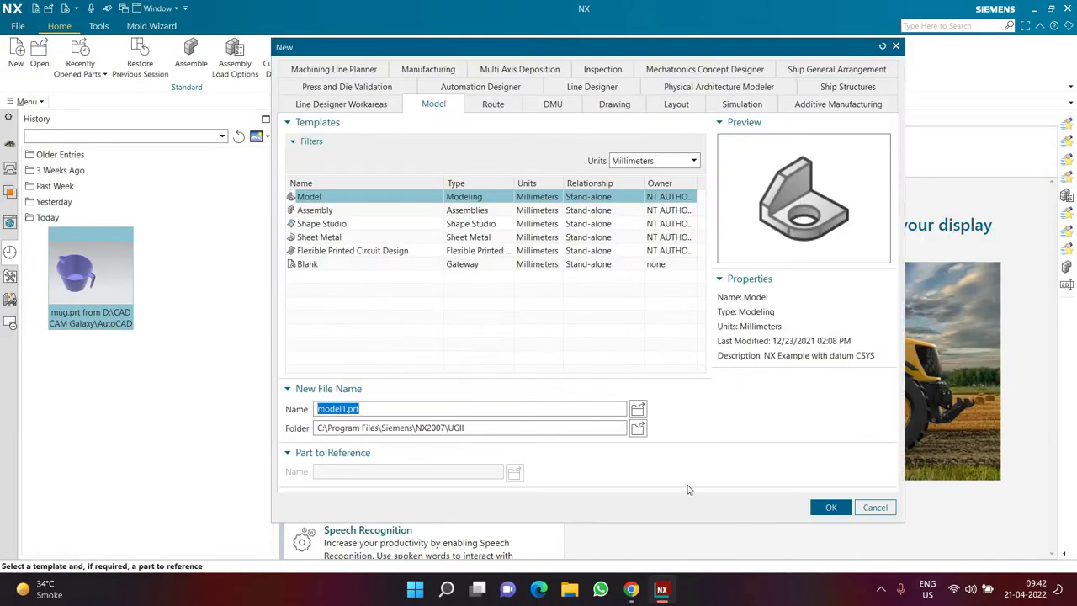
click(819, 511)
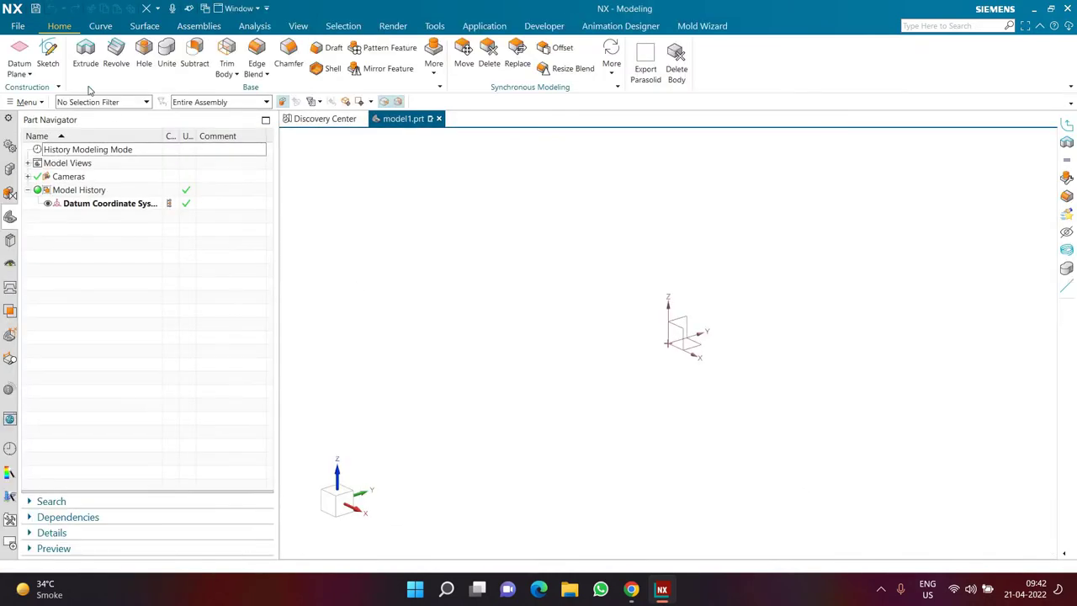
Step: Start a new sketch of type On Plane on the default XY plane, with the sketch settings reset
click(48, 53)
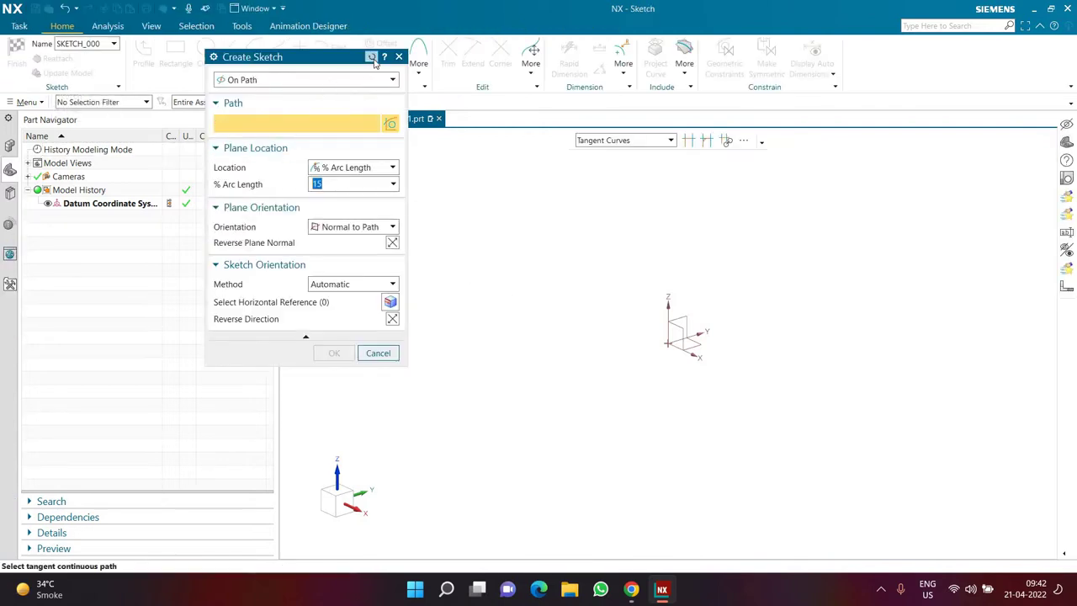
click(371, 57)
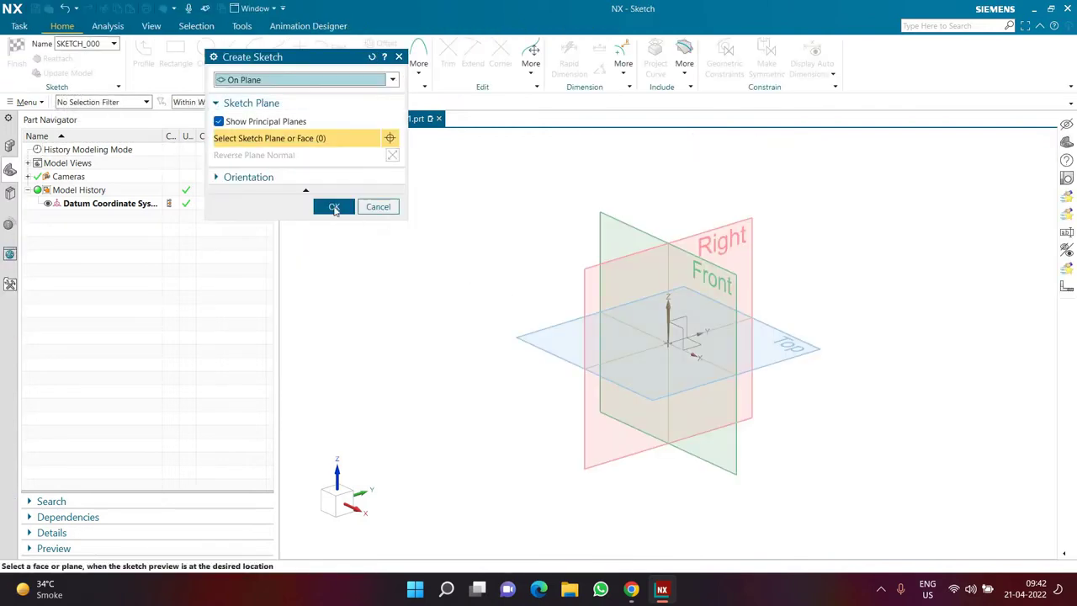
click(334, 207)
Step: Sketch a circle of diameter 250 mm centred on the origin and finish the sketch
click(206, 48)
click(669, 343)
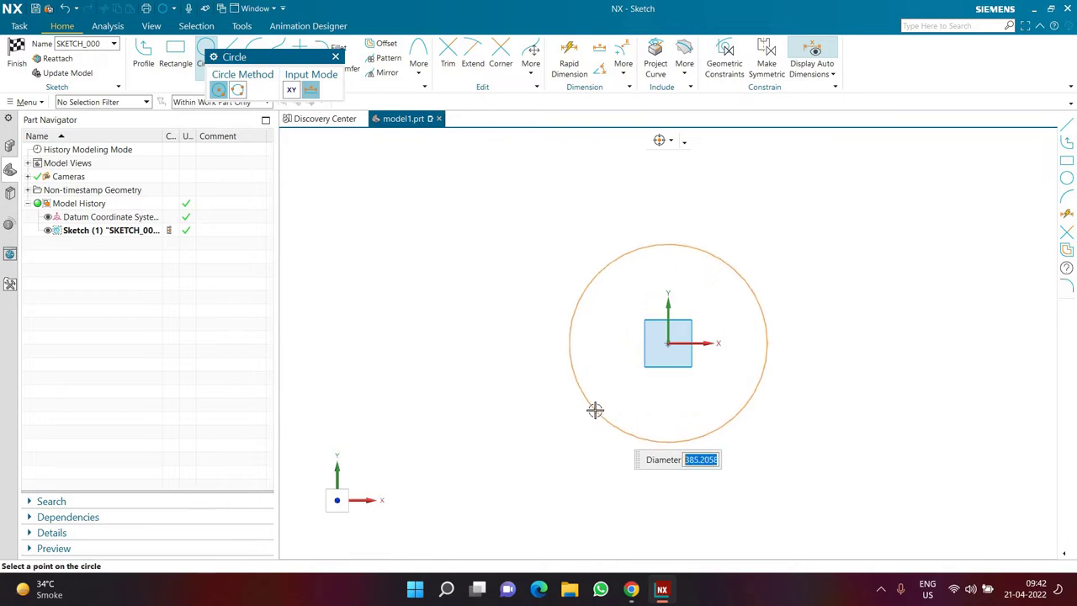
text(250)
key(Return)
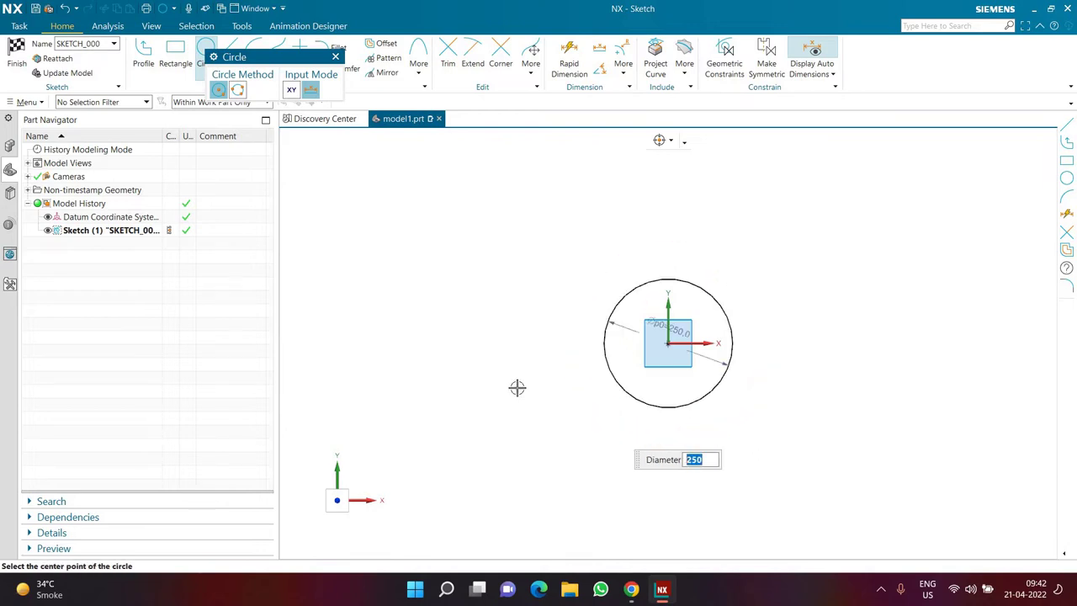
key(Escape)
scroll(675, 356, up, 2)
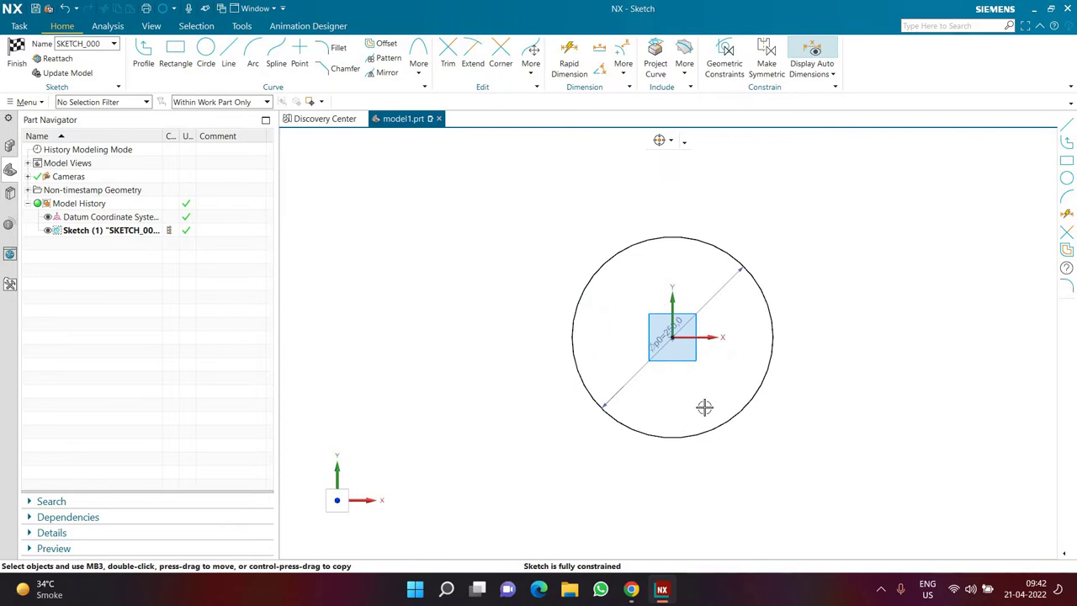
click(15, 70)
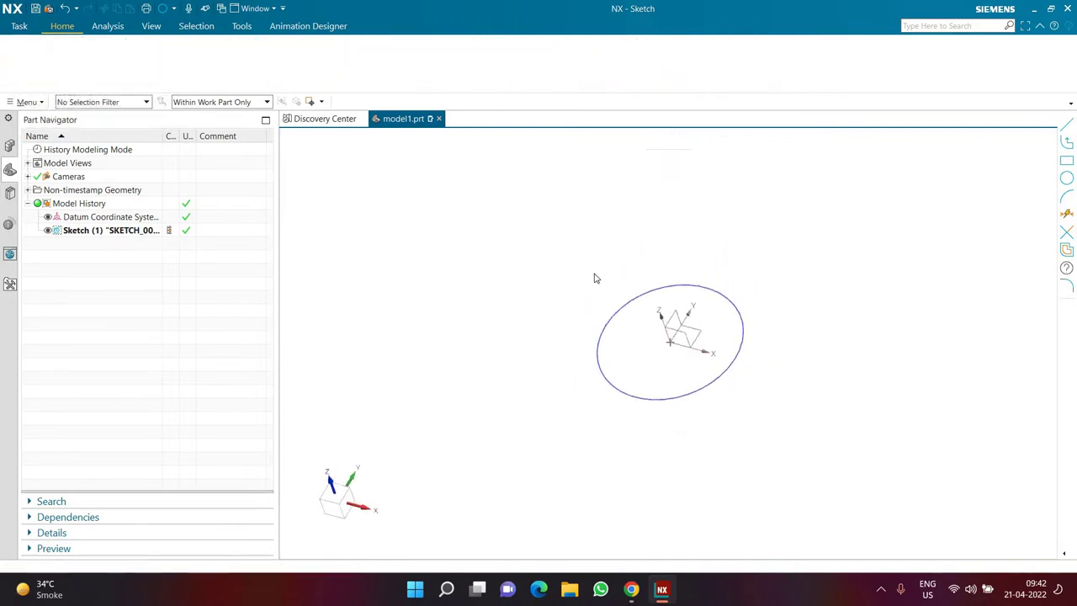
Step: Set up an extrusion of the circle from 0 to 250 mm, reversed to run downward along negative Z
click(87, 50)
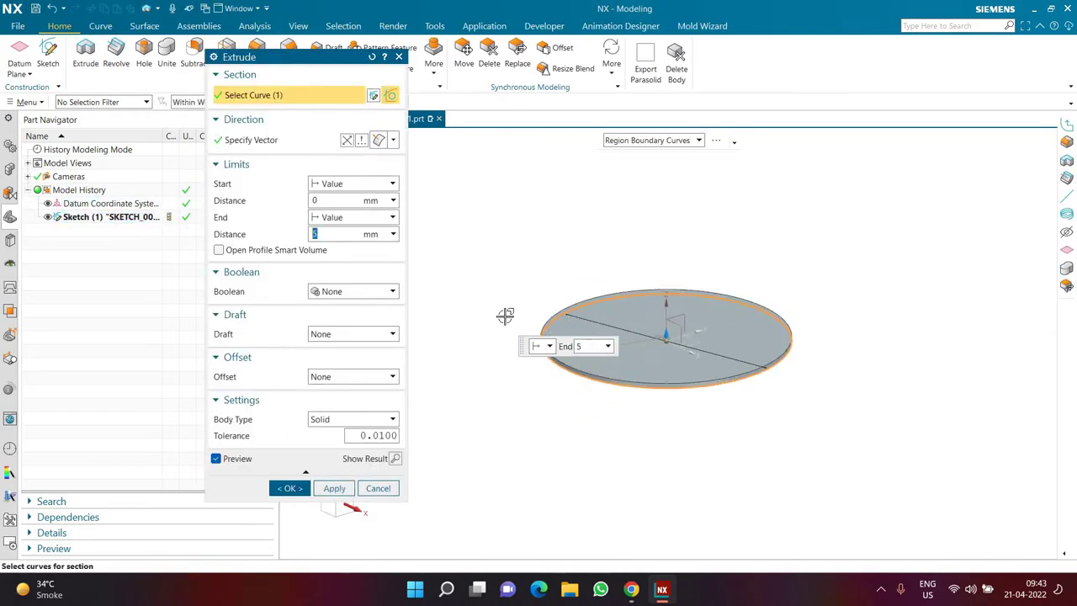
text(250)
key(Return)
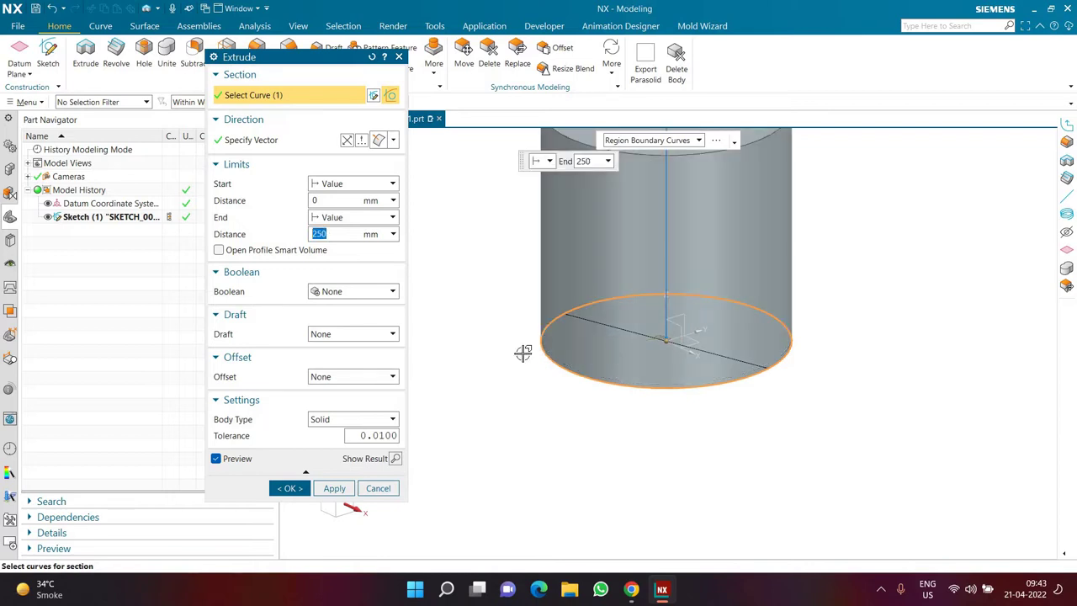
scroll(594, 390, down, 3)
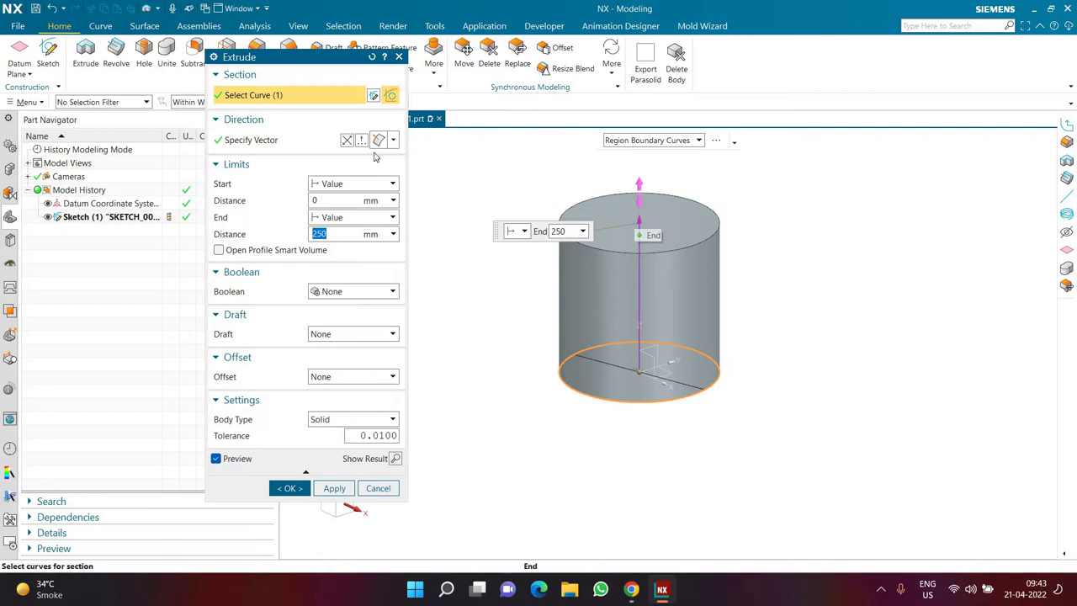
click(344, 144)
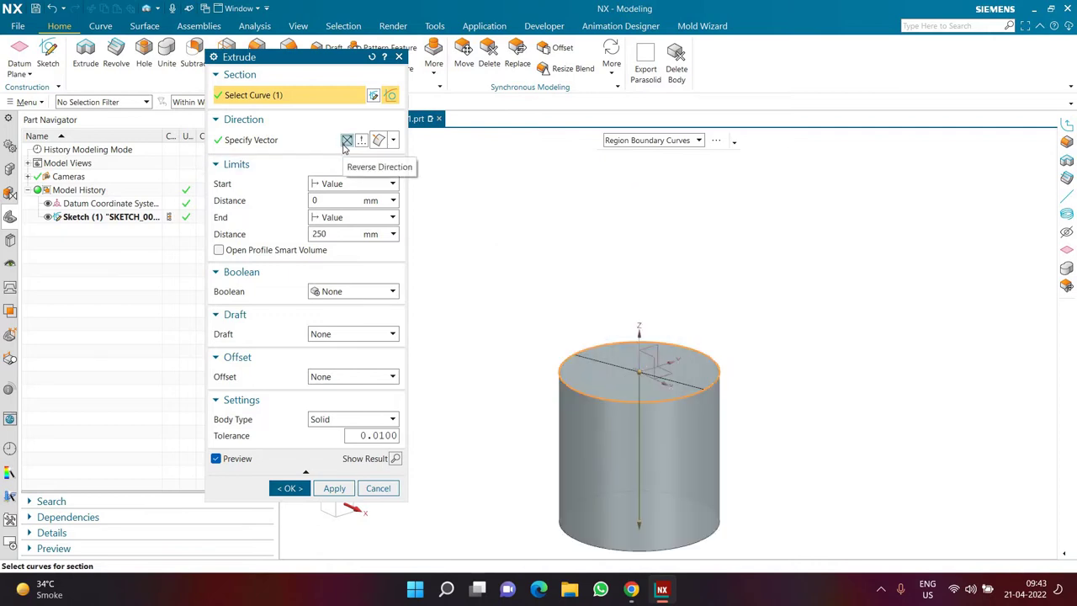
click(344, 144)
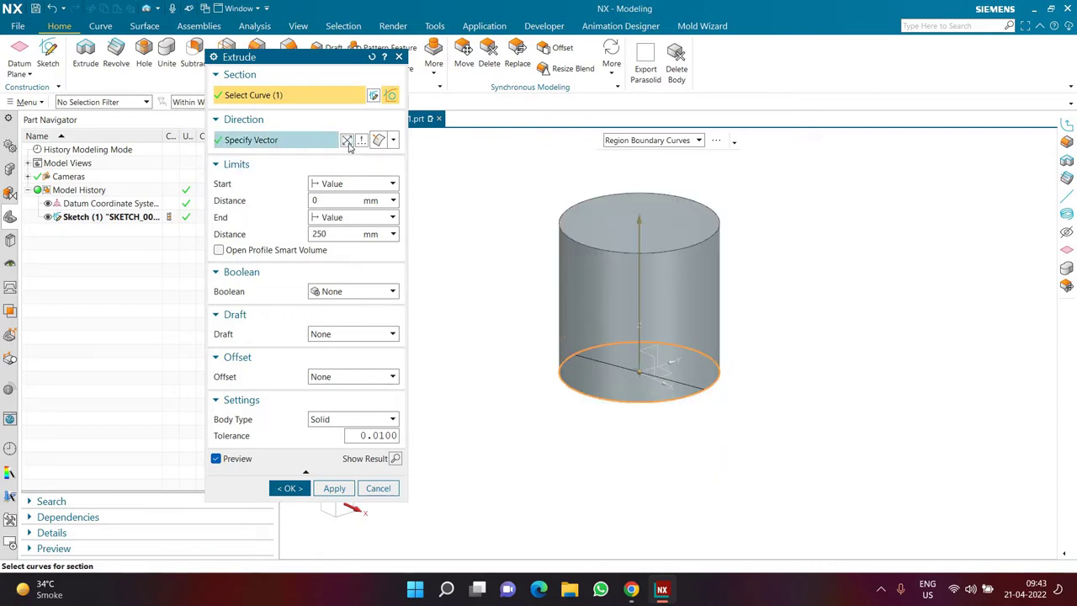
click(347, 140)
click(345, 141)
click(345, 143)
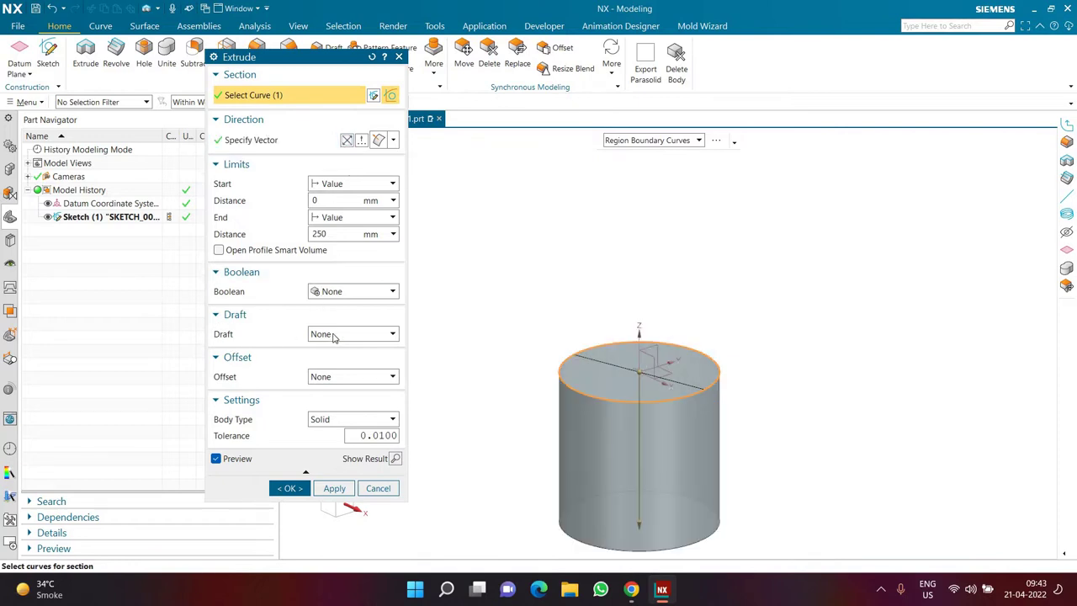
Step: Add a 5° draft from the start limit to the extrusion and create the tapered body
click(354, 334)
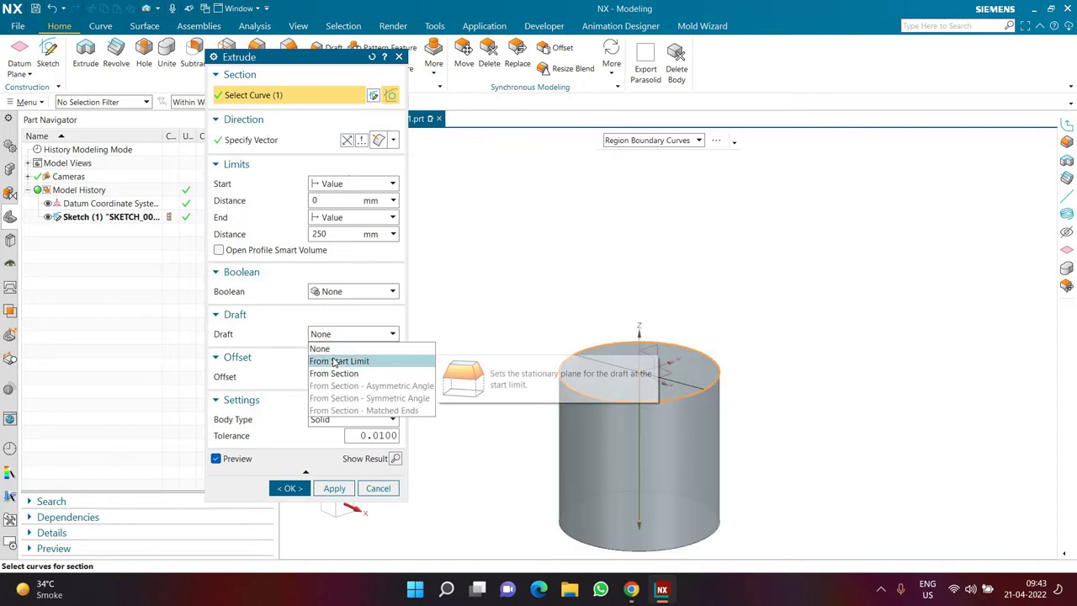
click(332, 360)
text(5)
key(Return)
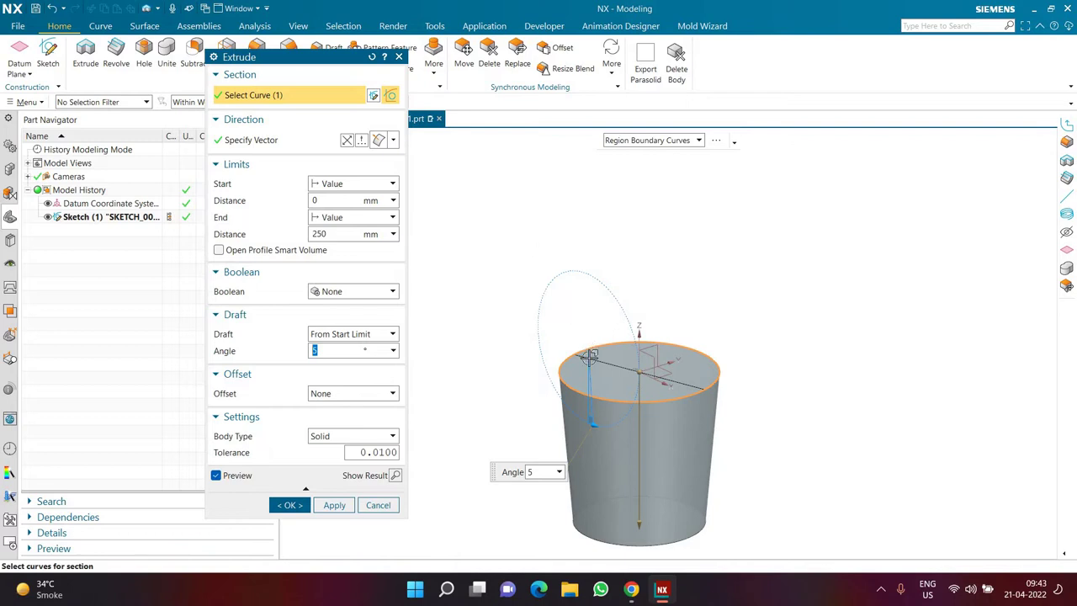
scroll(590, 358, down, 2)
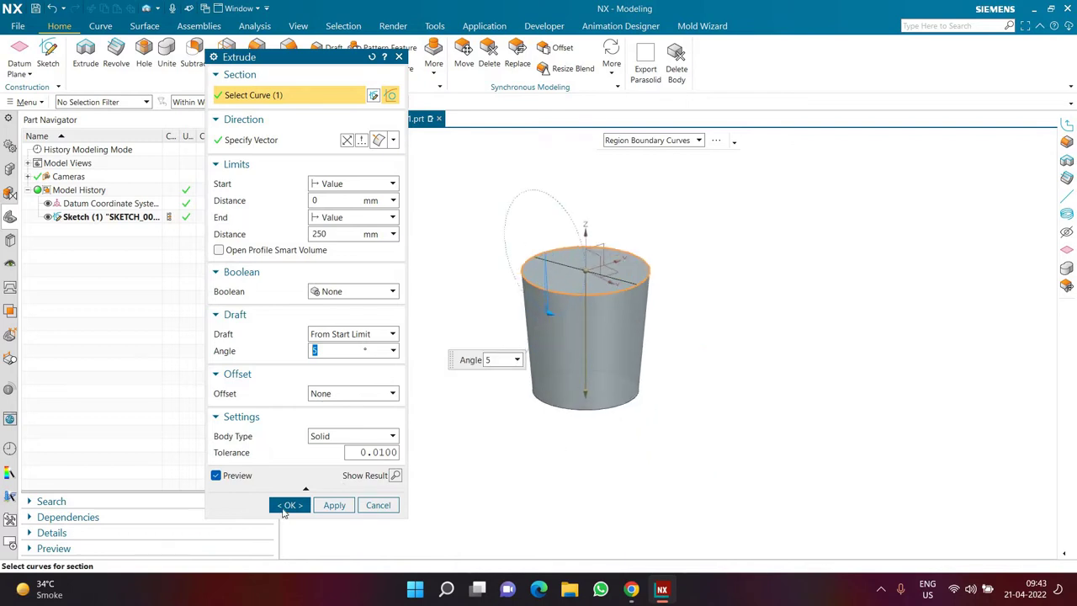
click(284, 508)
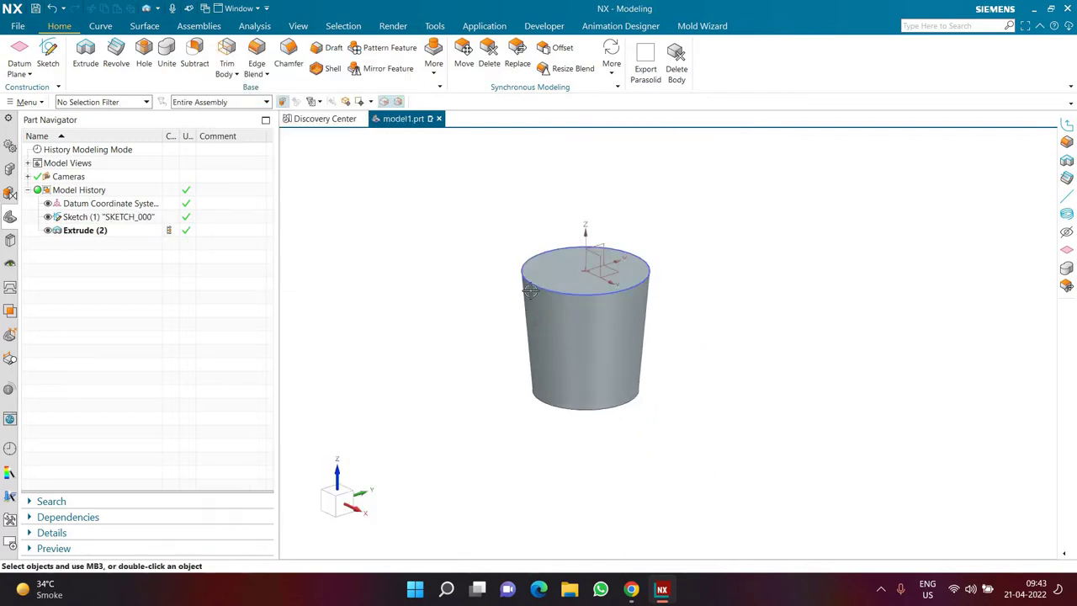
Step: Hide the circle sketch and start a new sketch on the default XY plane at the body's top face
scroll(532, 286, up, 3)
click(48, 217)
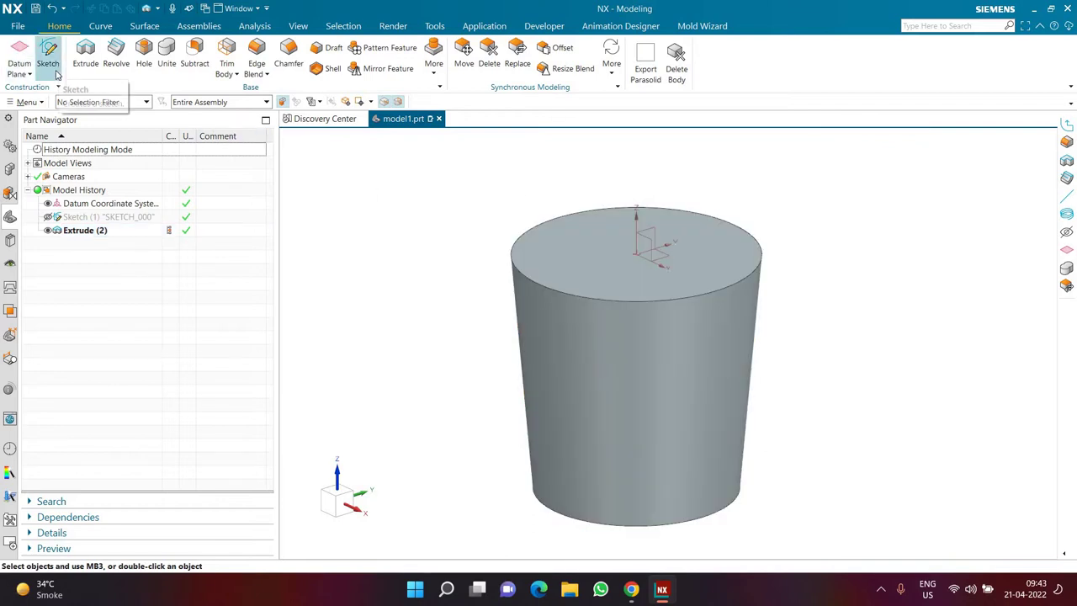
click(50, 65)
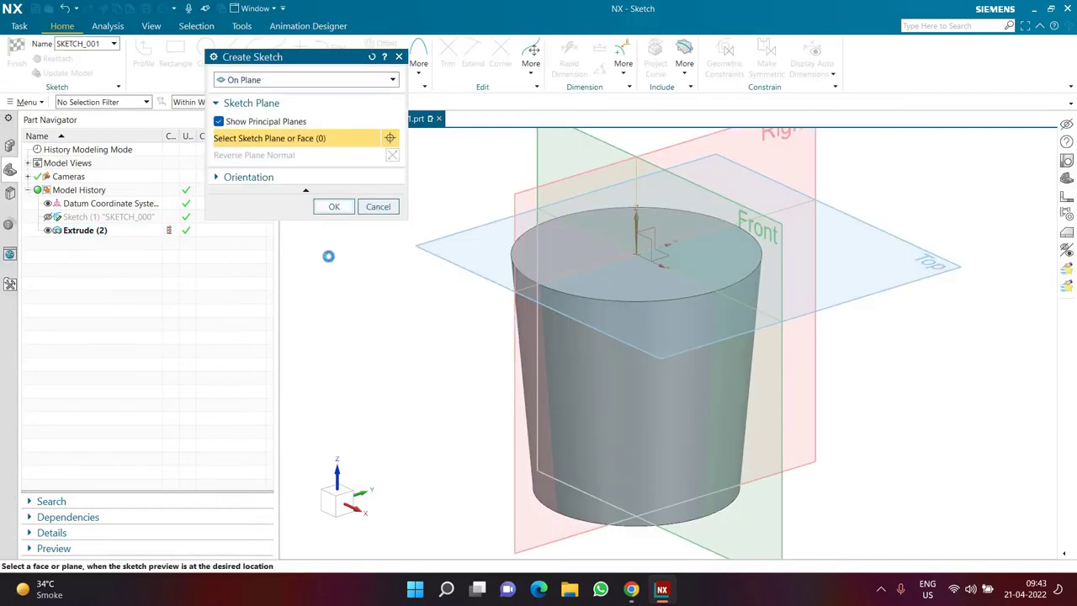
click(330, 206)
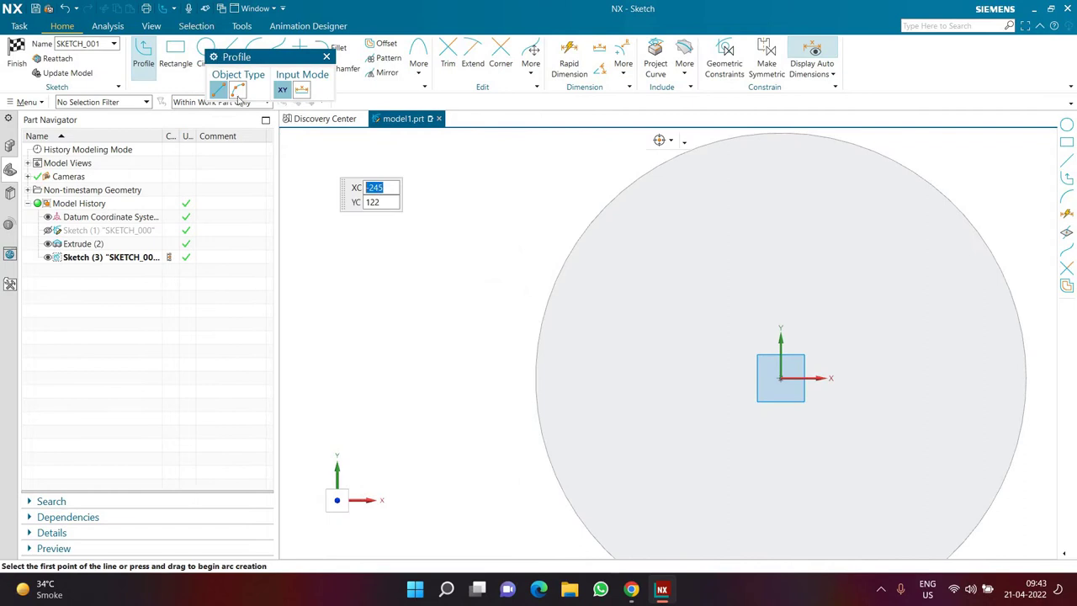
Step: Sketch a closed triangle outside the body on its negative X side, with a vertical side about 52 mm long facing the body
click(154, 79)
click(439, 228)
click(353, 290)
click(439, 327)
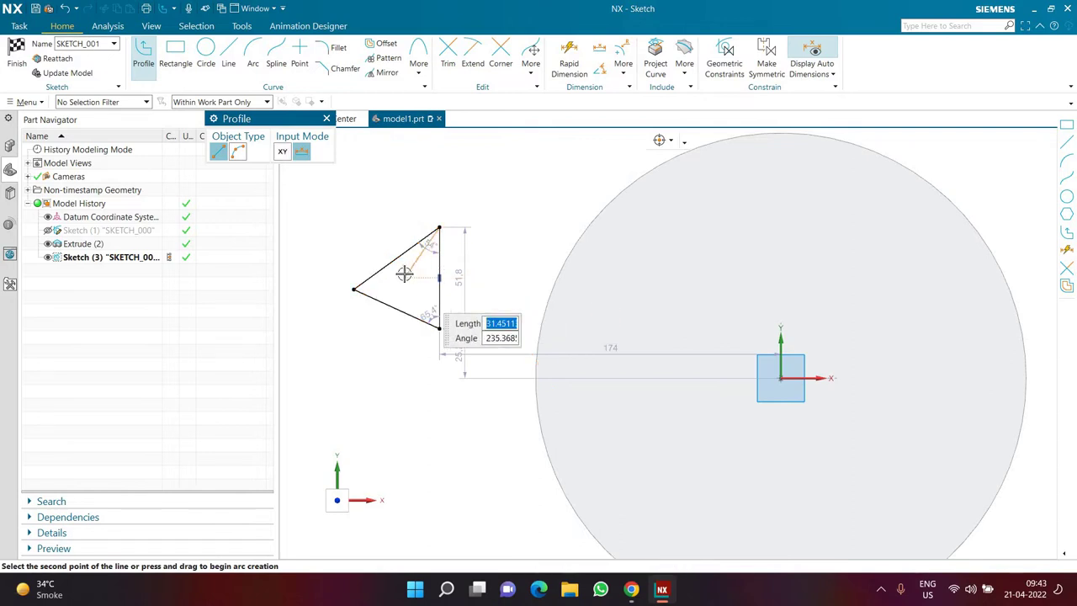
key(Escape)
Step: Constrain the triangle's three sides to equal length
click(412, 252)
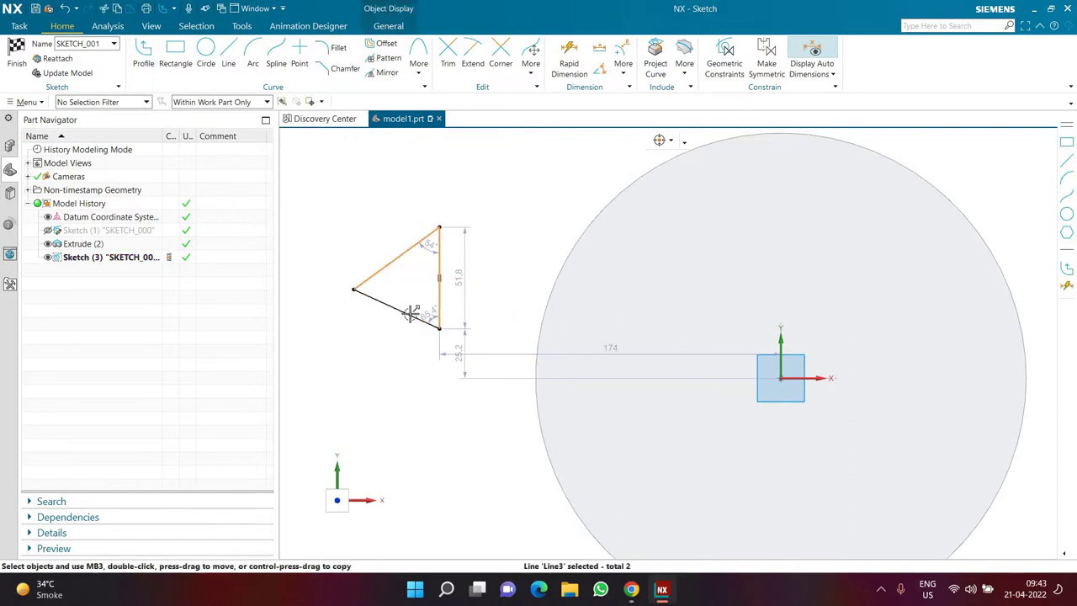
click(410, 313)
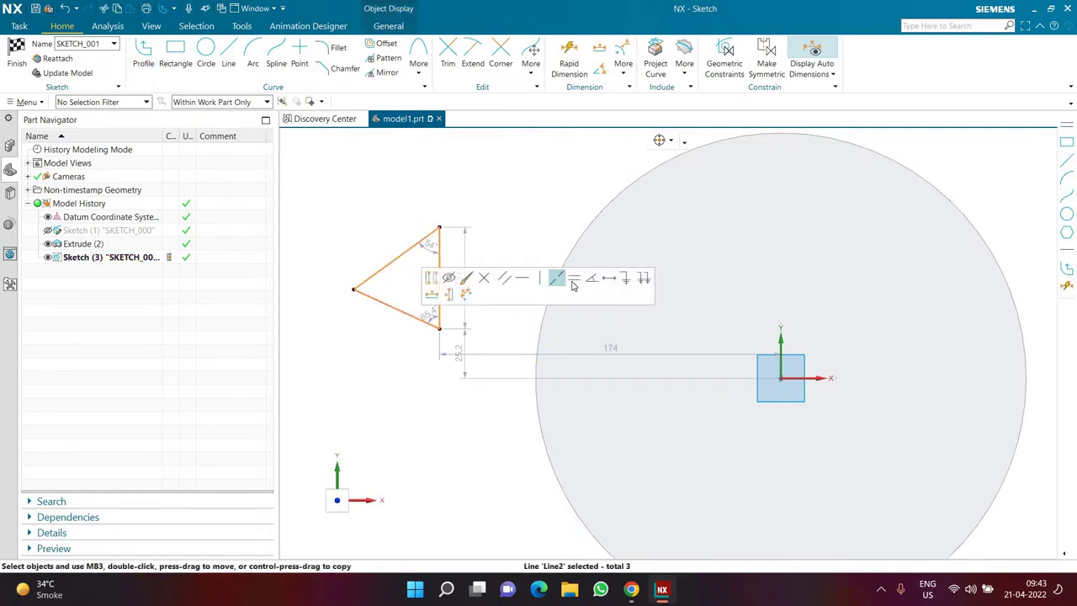
click(518, 280)
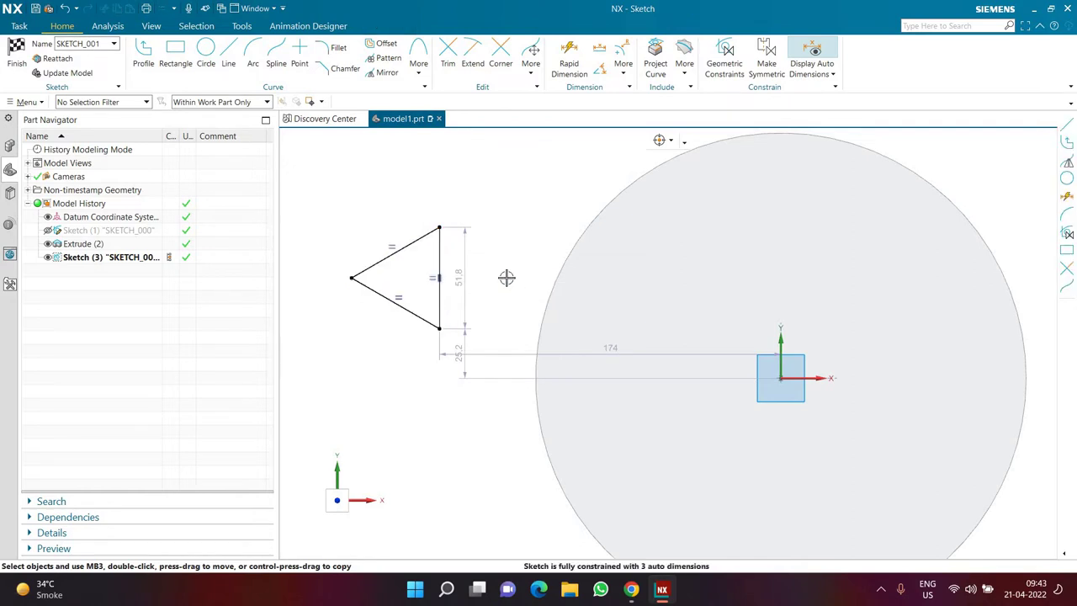
Step: Set the length of the triangle's vertical side to 50 mm
double_click(494, 271)
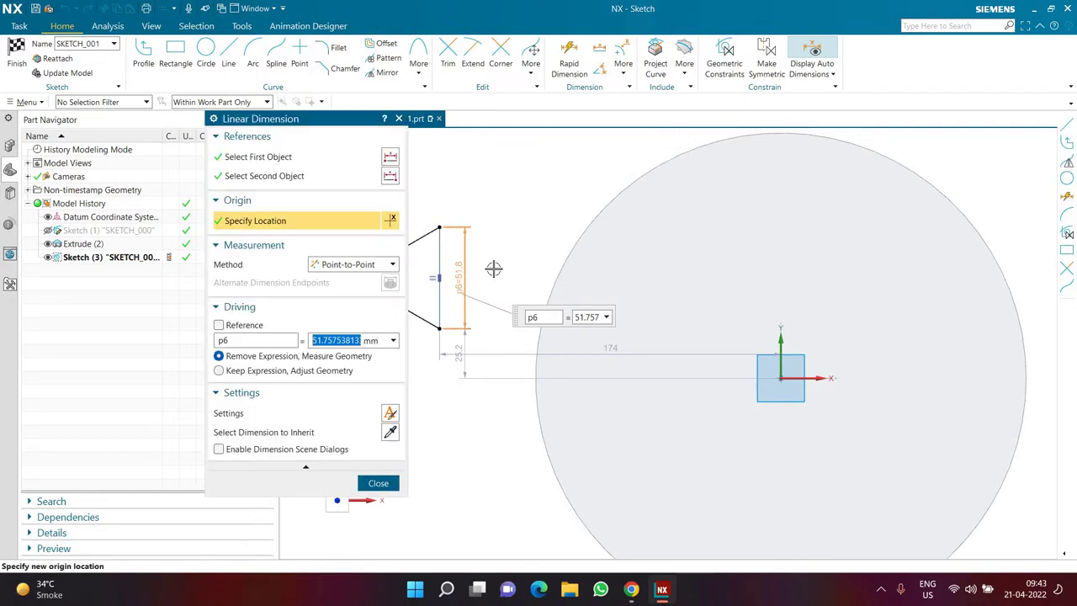
text(50)
key(Return)
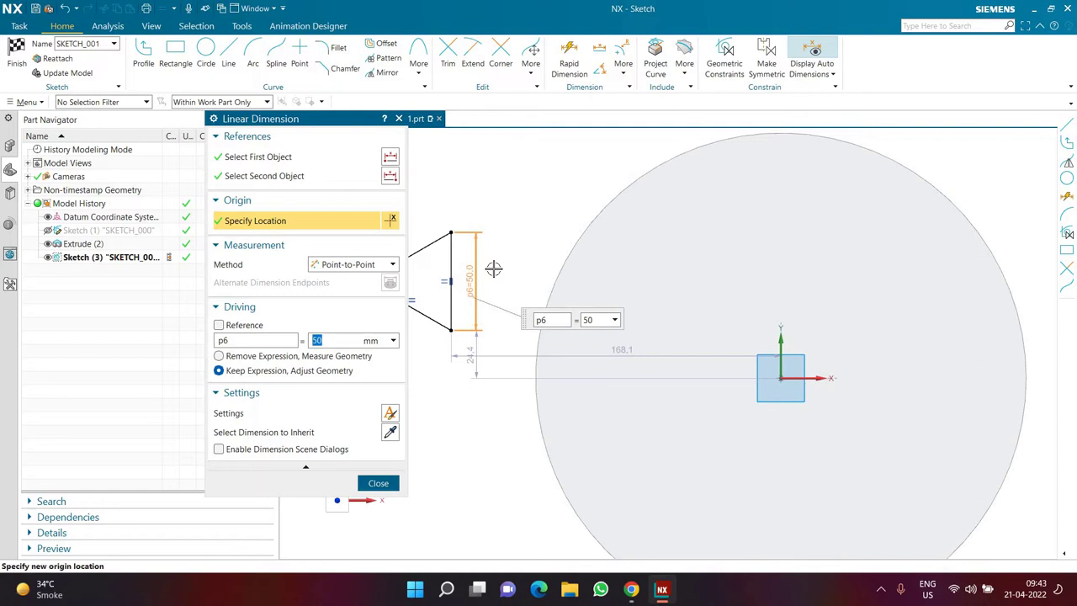
middle_click(473, 274)
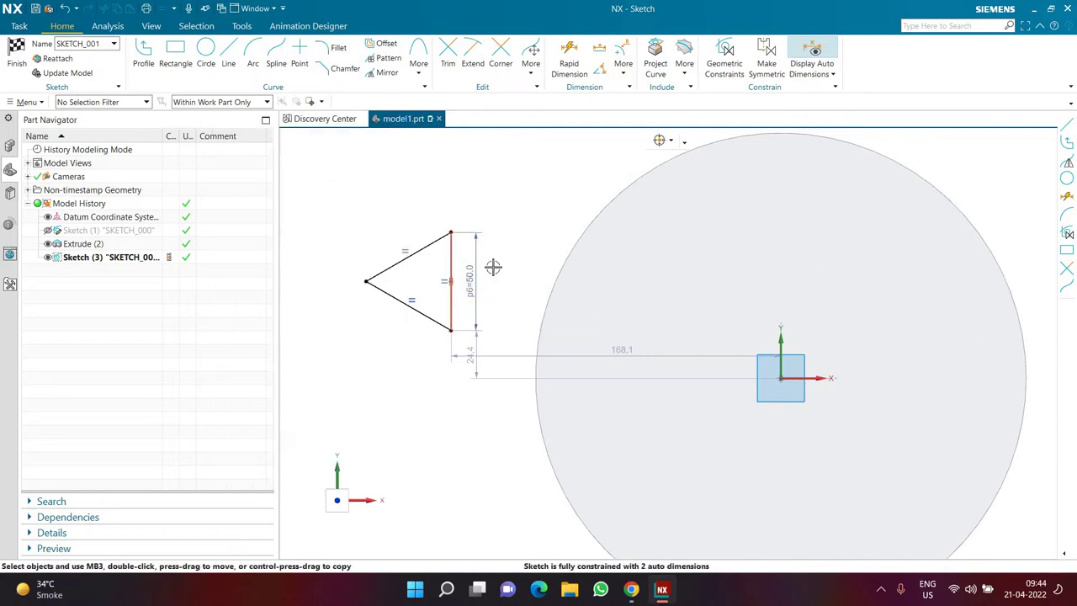
Step: Make the triangle's vertical side tangent to the body's circular edge, align its midpoint horizontally with the origin, and finish the sketch
click(554, 276)
click(577, 256)
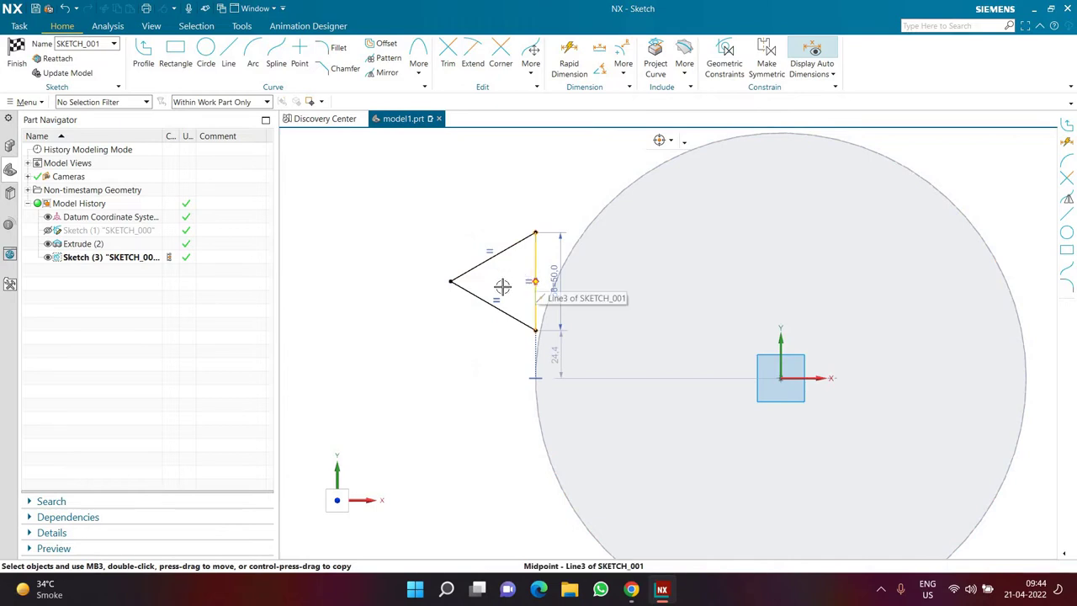
click(535, 282)
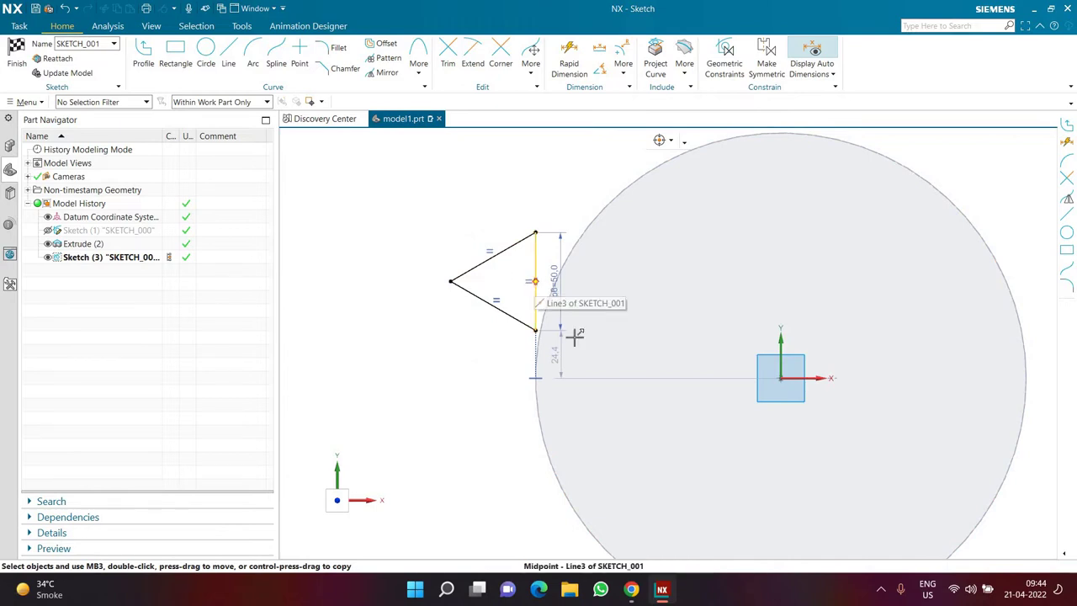
click(782, 378)
click(821, 362)
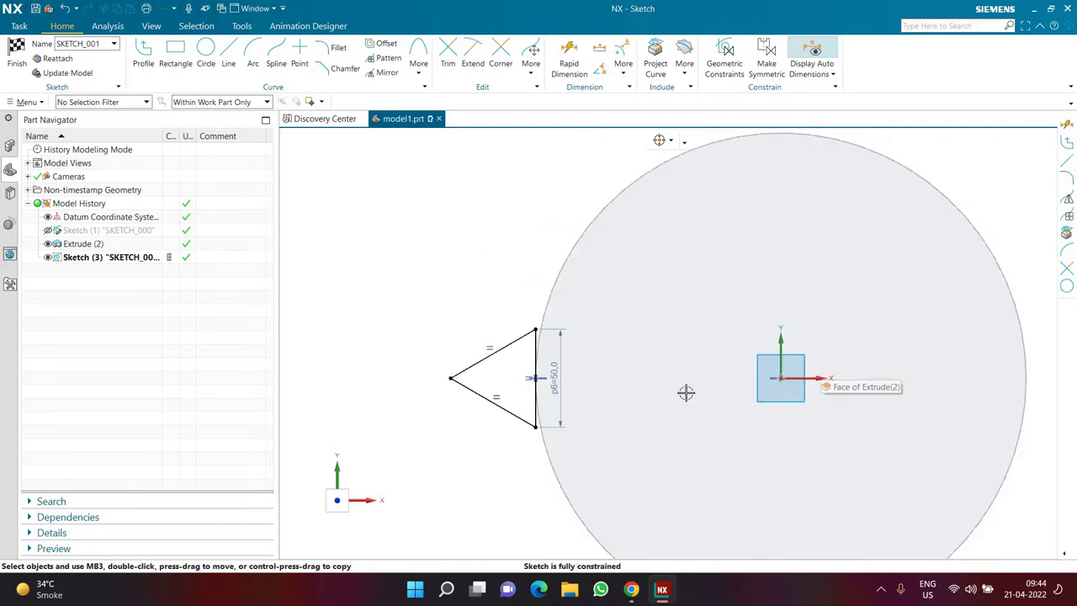
click(16, 64)
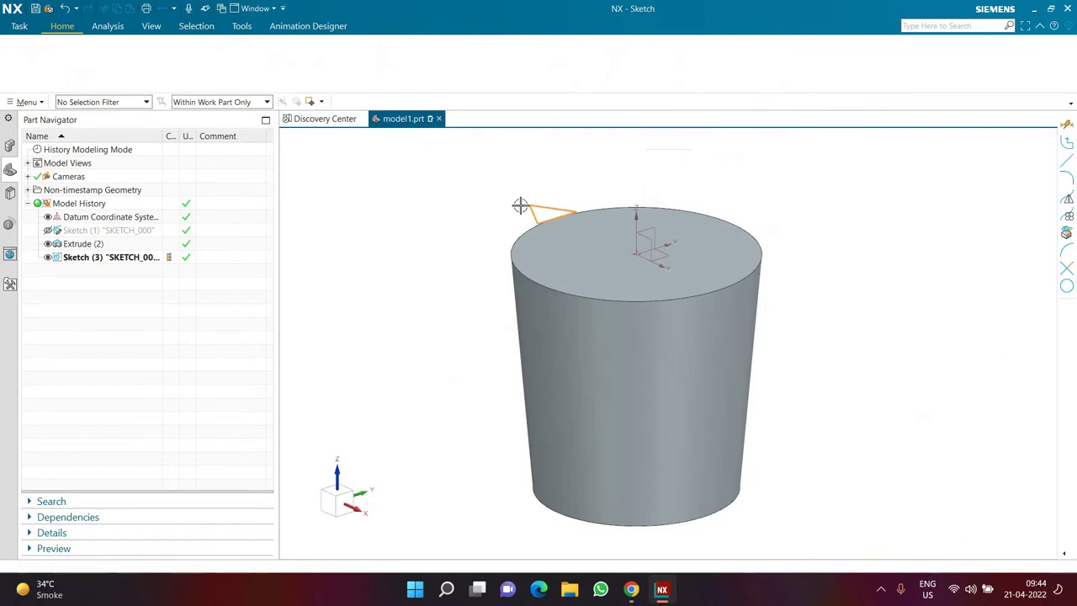
Step: Start a new sketch on the Front (XZ) plane through the body's axis
click(129, 284)
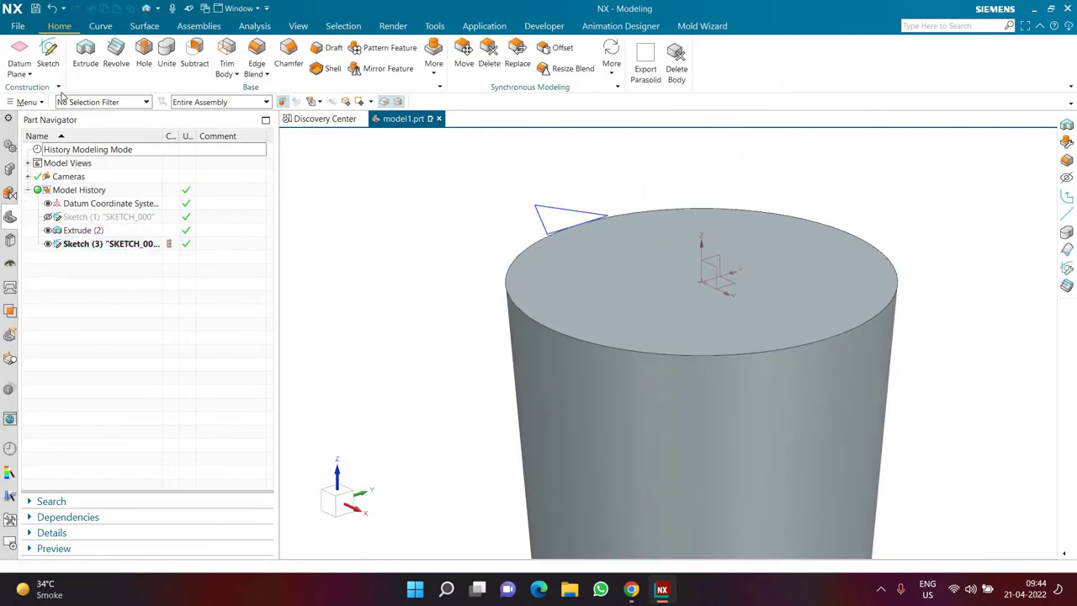
click(49, 74)
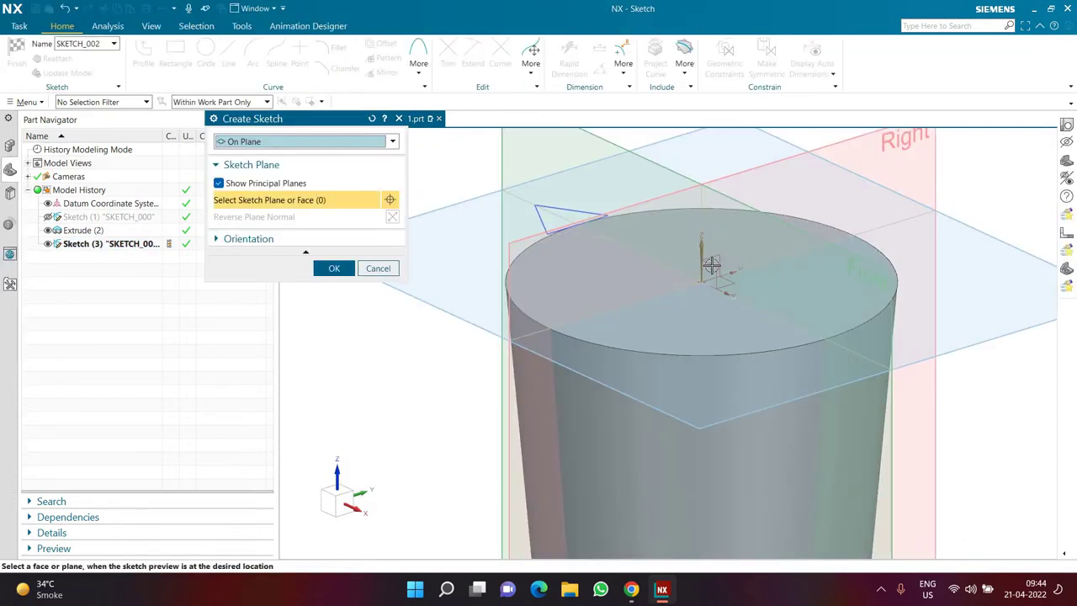
click(564, 253)
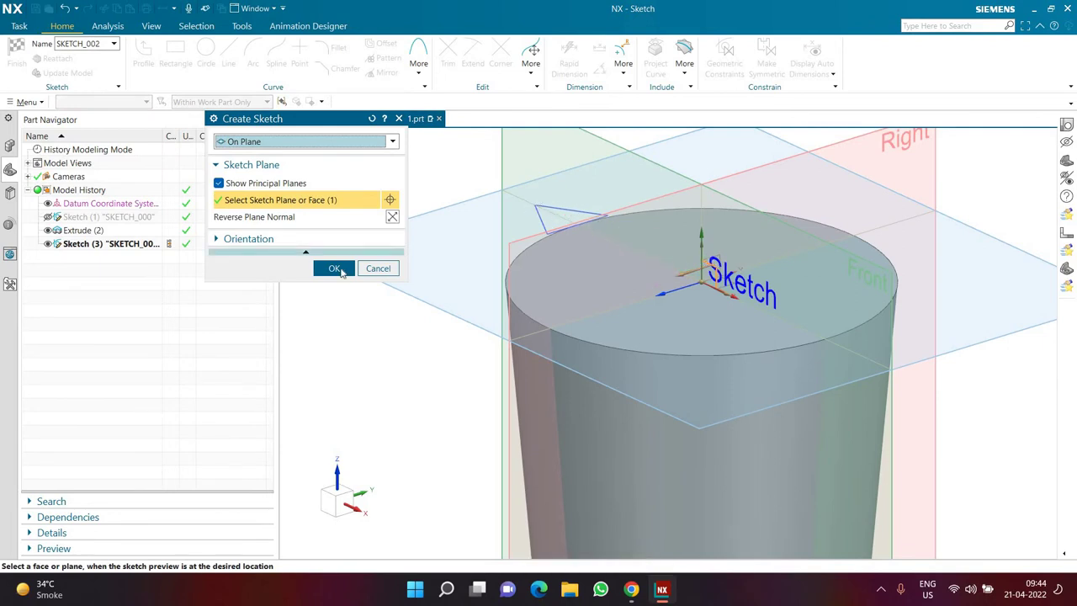
click(337, 268)
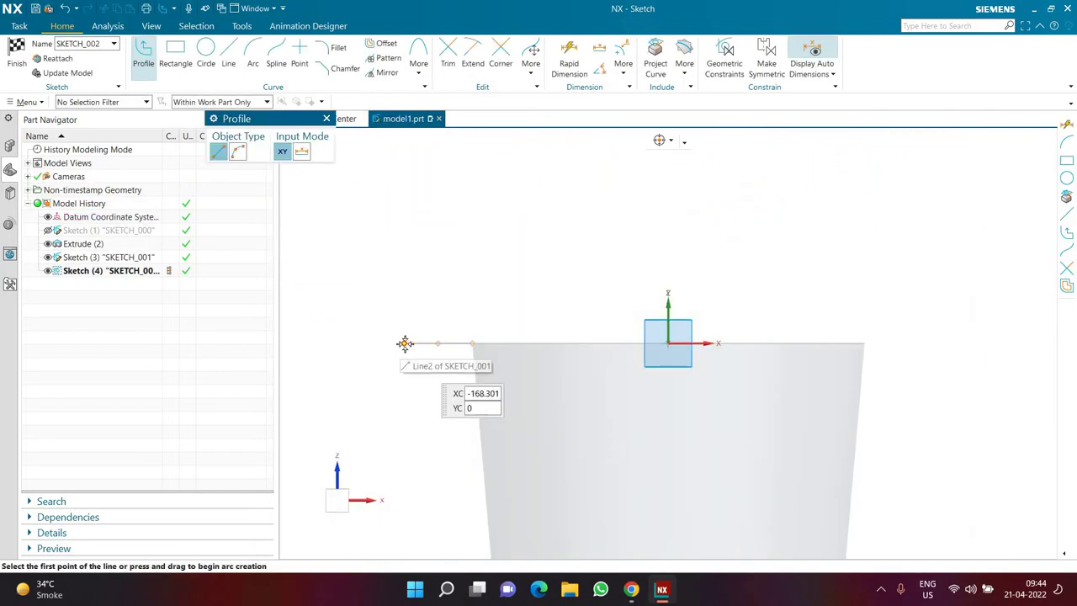
Step: Sketch an arc of about 113.5 mm radius from the triangle's outer tip, bulging outward and ending inside the body below
click(252, 63)
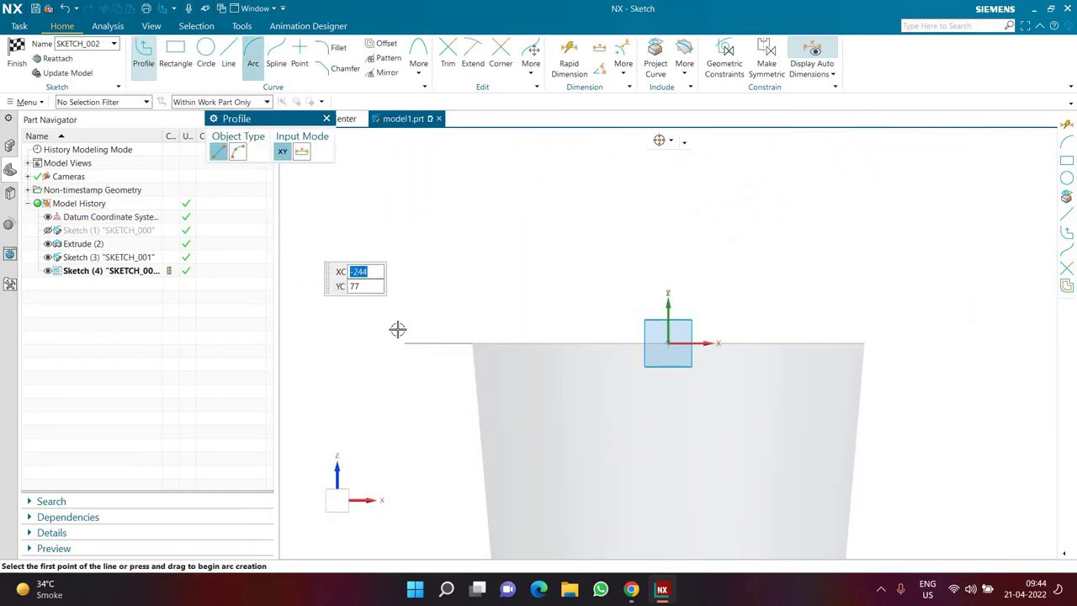
click(405, 343)
click(531, 482)
click(455, 439)
key(Escape)
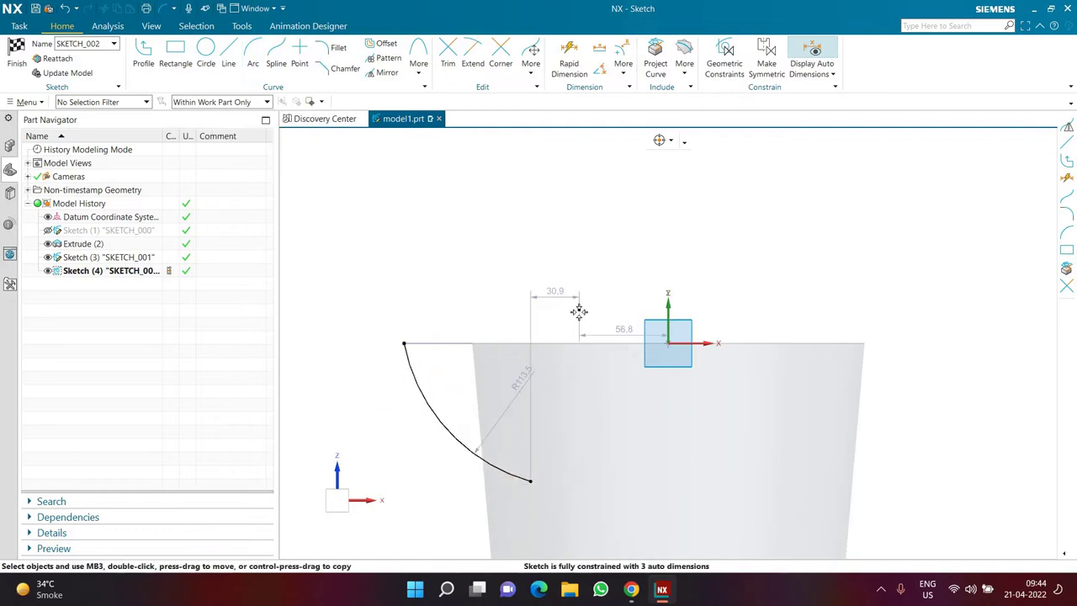
Step: Align the arc's centre vertically with its lower endpoint
click(579, 310)
shift+middle_drag(533, 481, 514, 400)
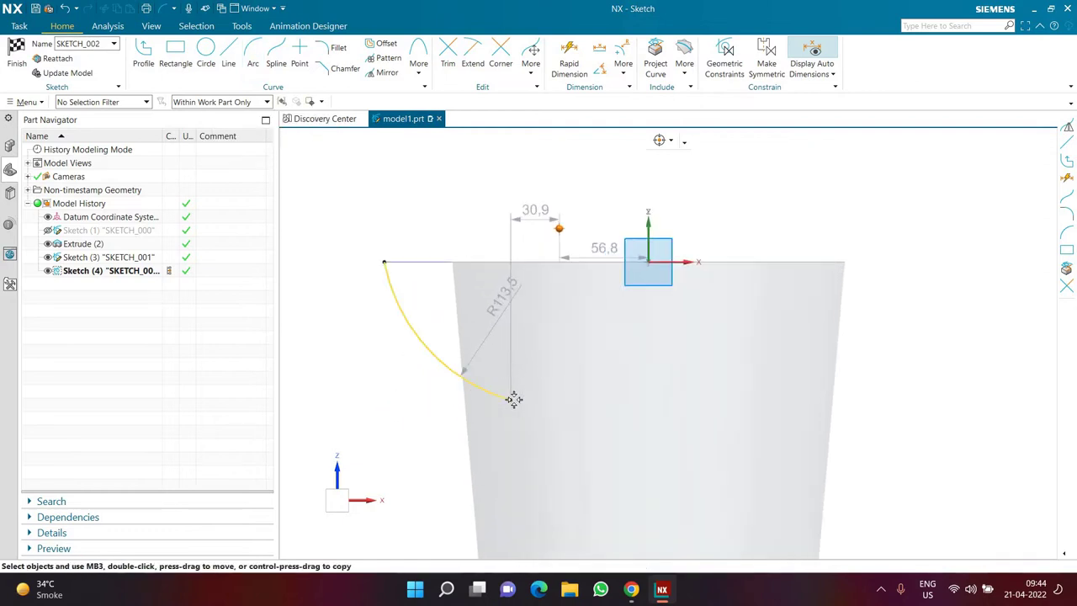
click(512, 398)
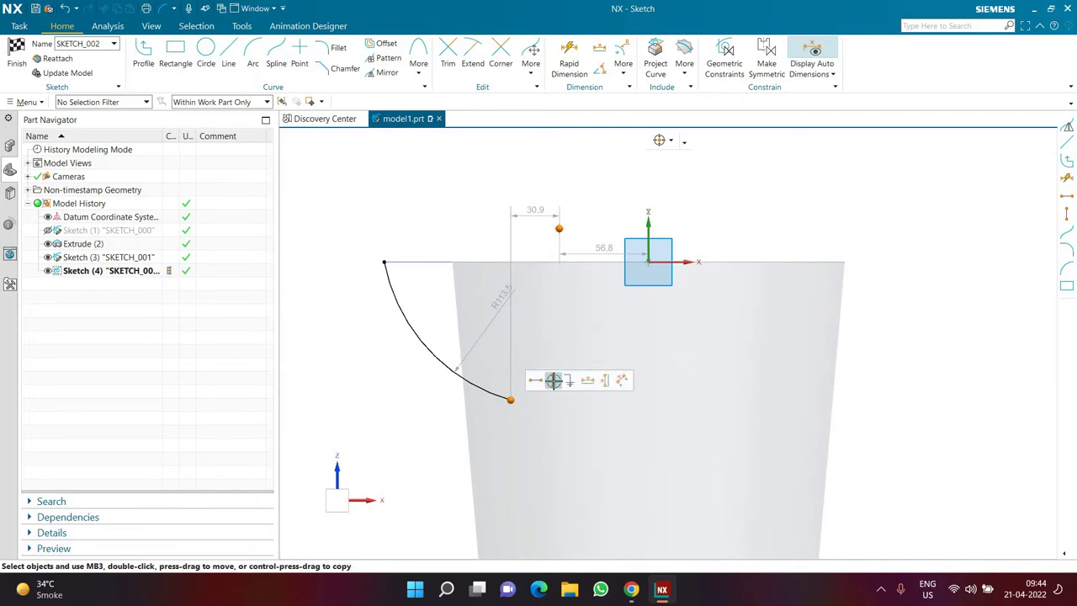
click(553, 381)
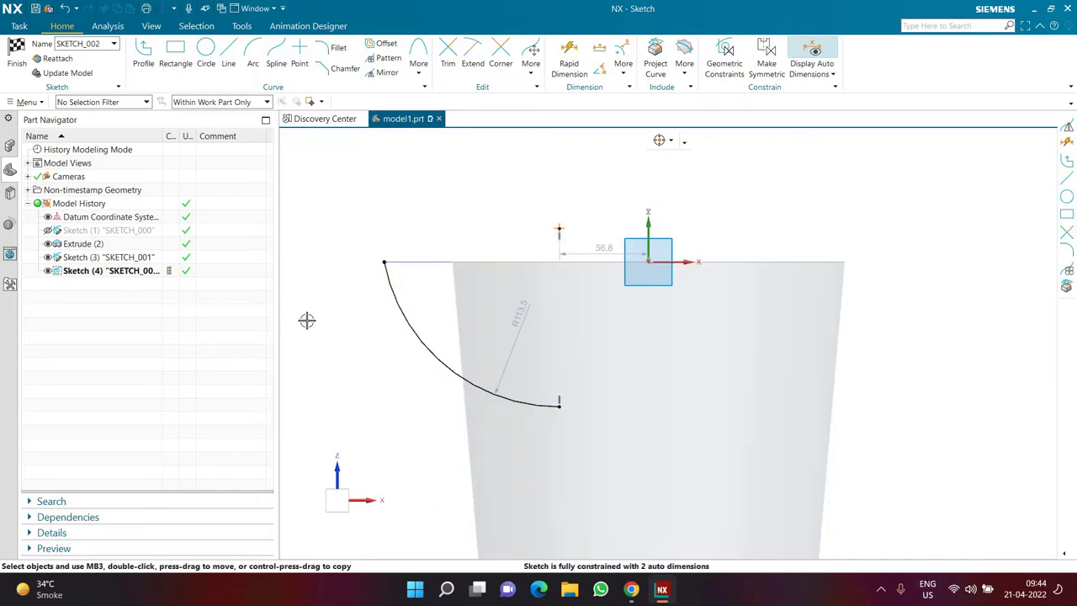
Step: Set the arc's radius to 90 mm
click(521, 313)
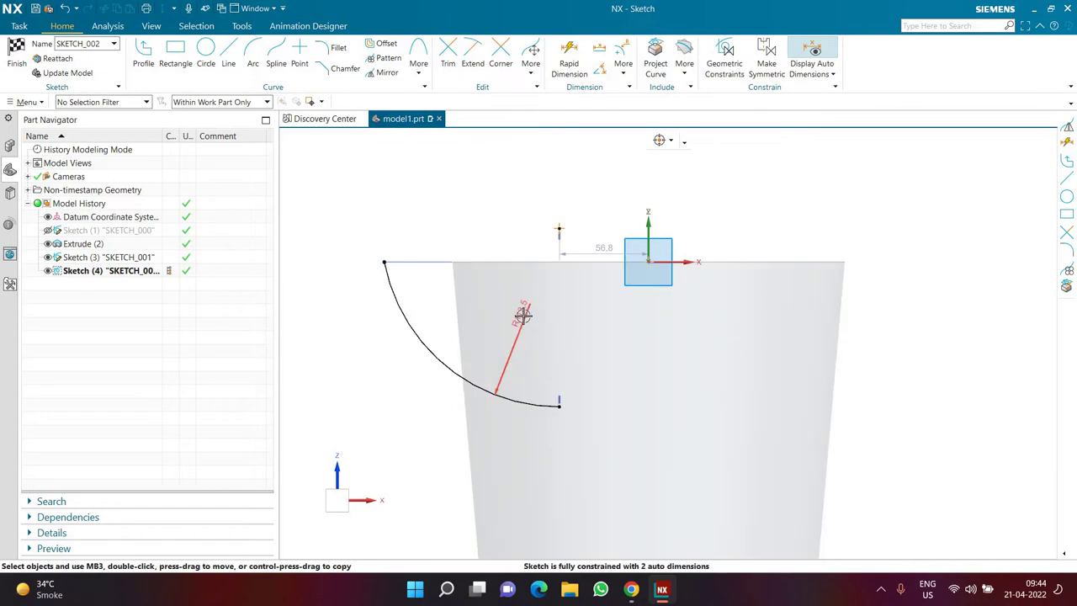
double_click(508, 327)
text(90)
key(Return)
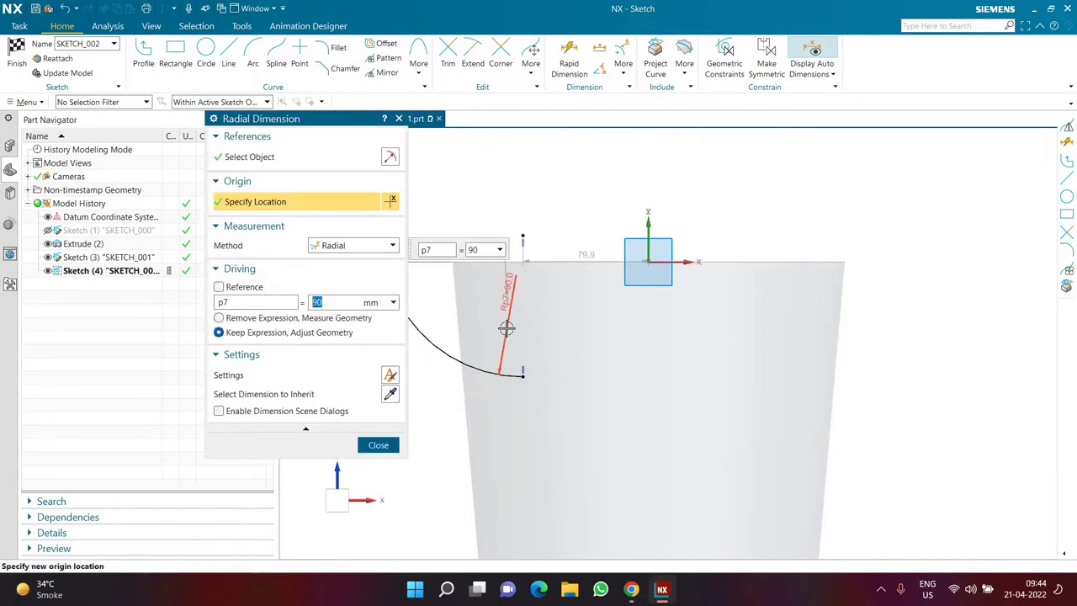
key(Return)
Step: Dimension the arc's centre 20 mm above the horizontal axis and finish the sketch
scroll(466, 235, up, 1)
click(570, 65)
key(d)
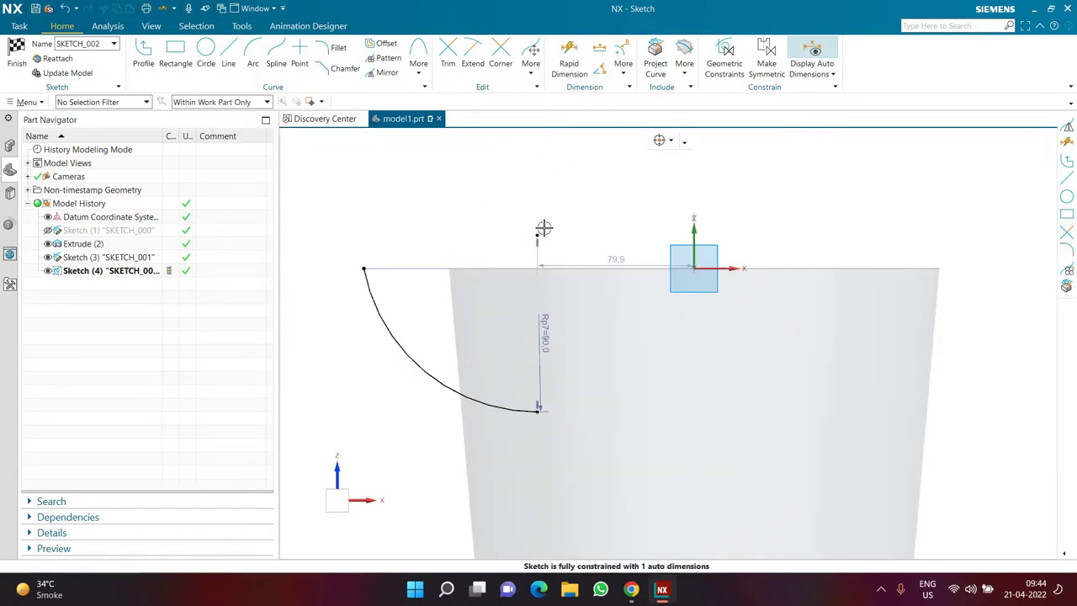
click(537, 234)
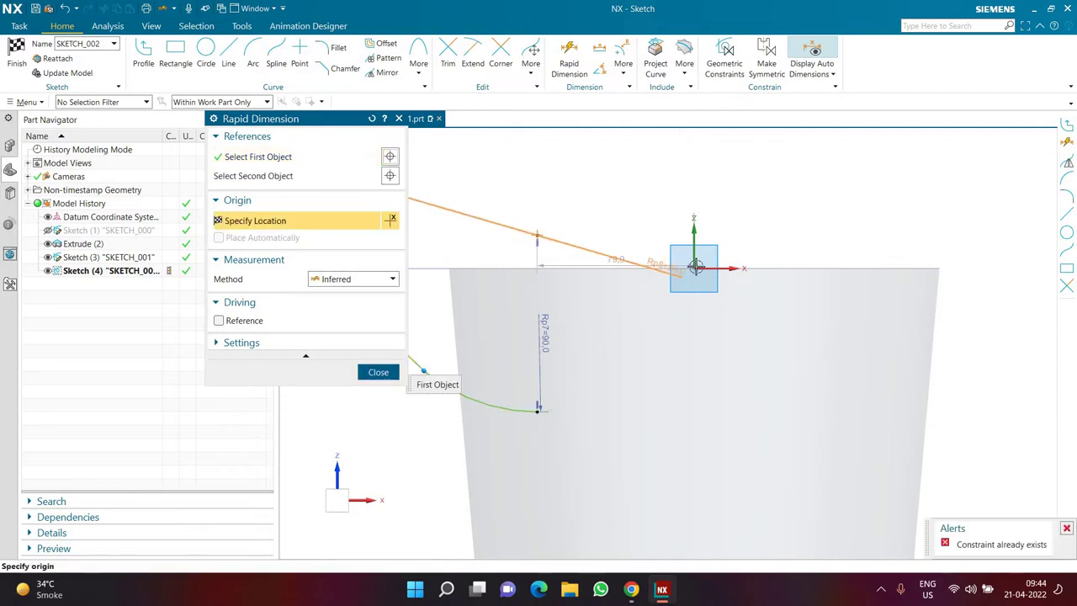
click(755, 253)
click(888, 360)
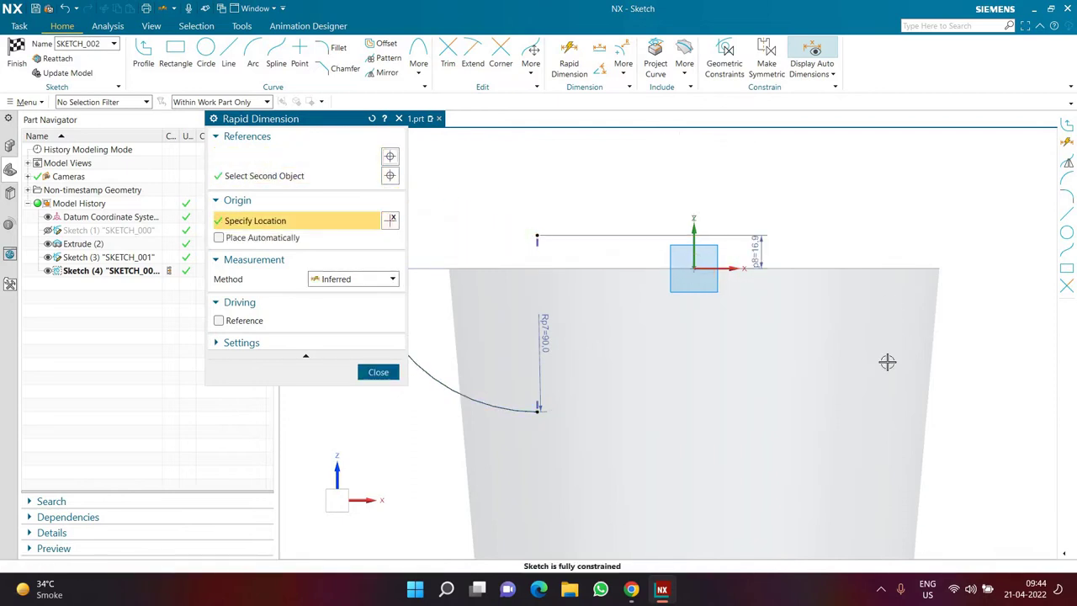
text(20)
key(Return)
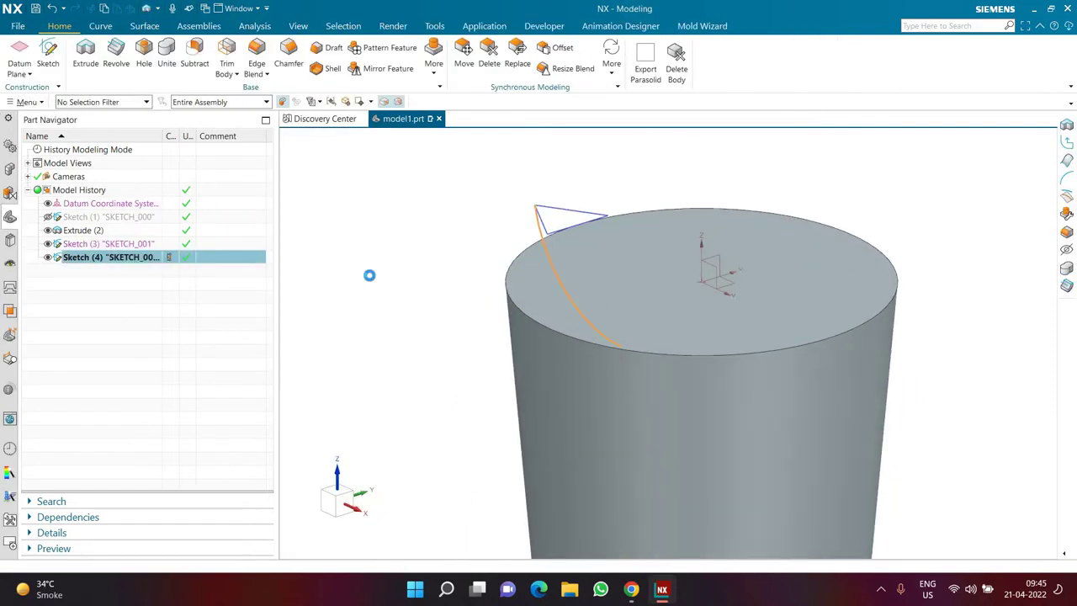
click(392, 266)
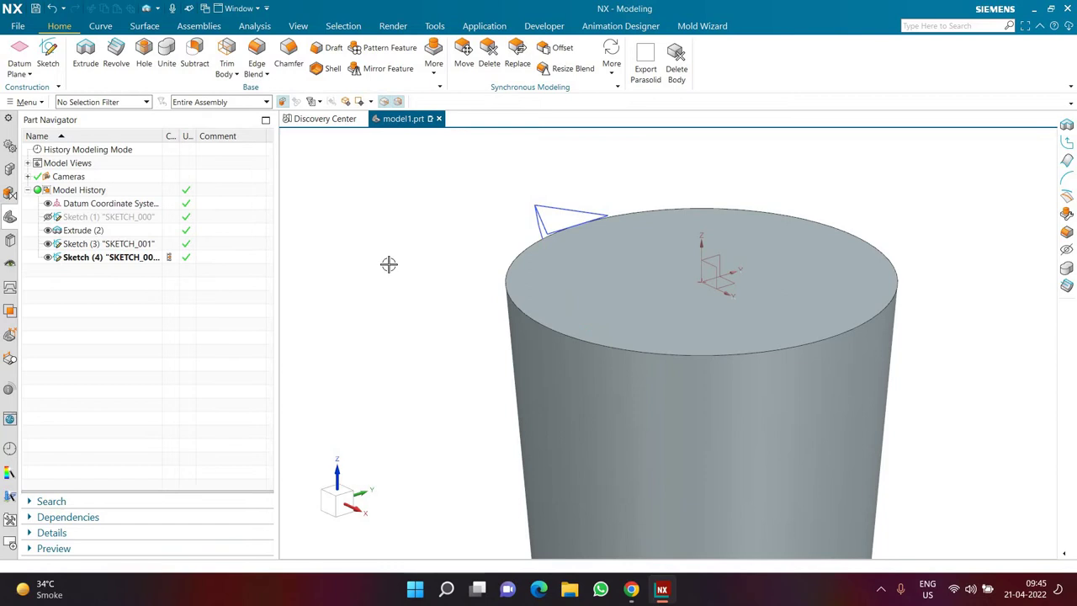
Step: Start a Swept feature with default settings, using the triangle's connected curves as the section
middle_drag(442, 263, 458, 253)
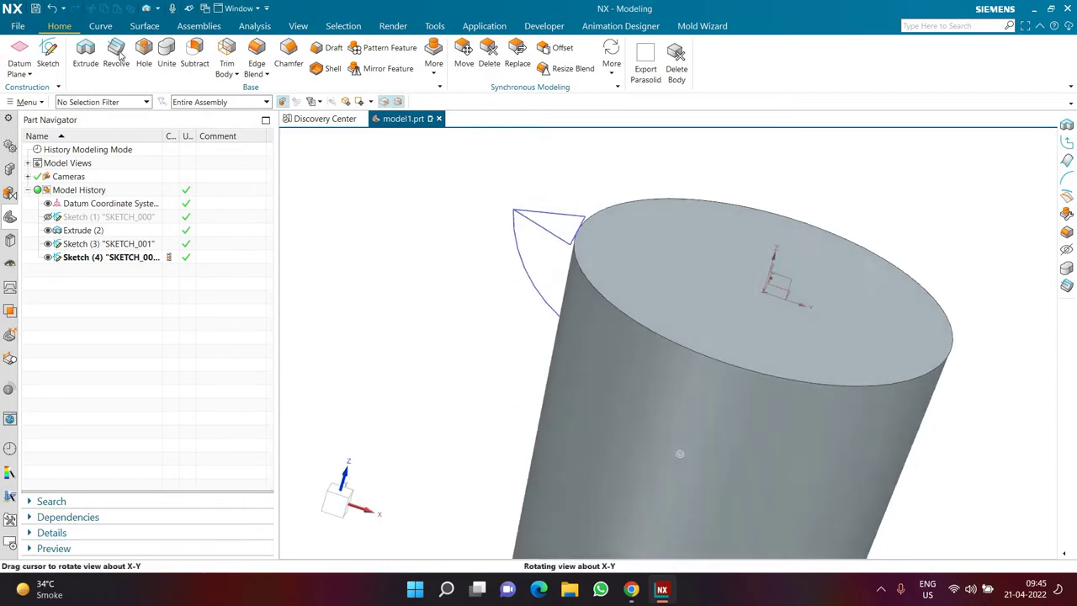
click(152, 27)
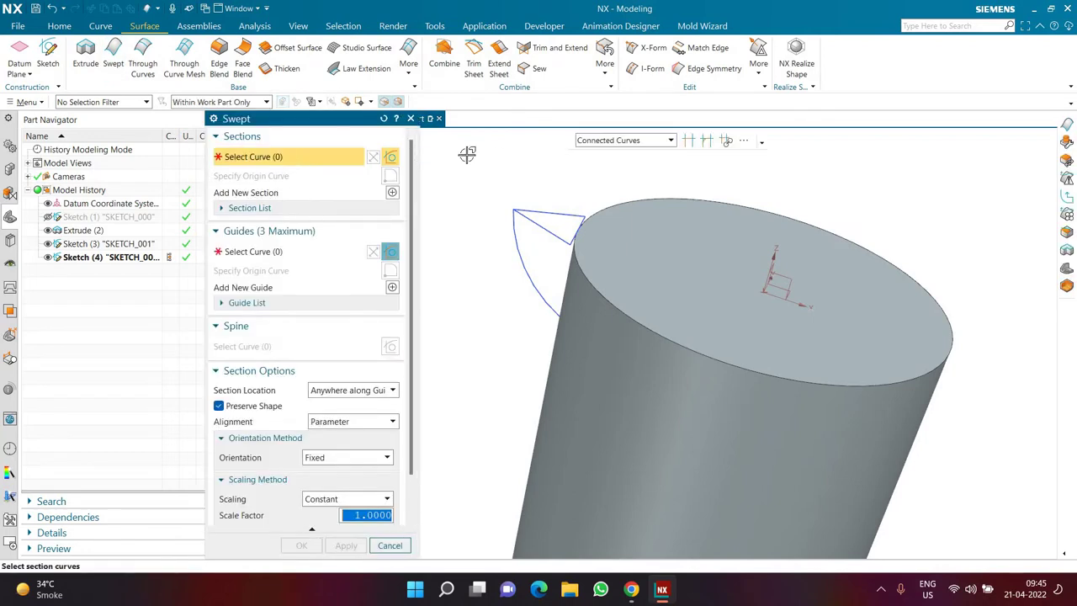
click(384, 119)
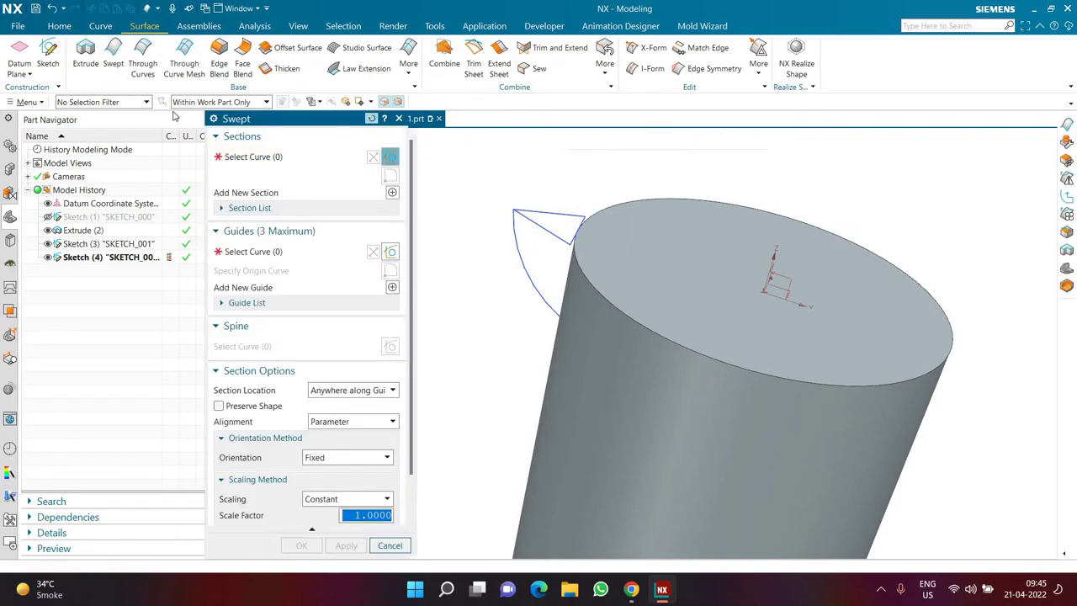
click(624, 140)
click(627, 168)
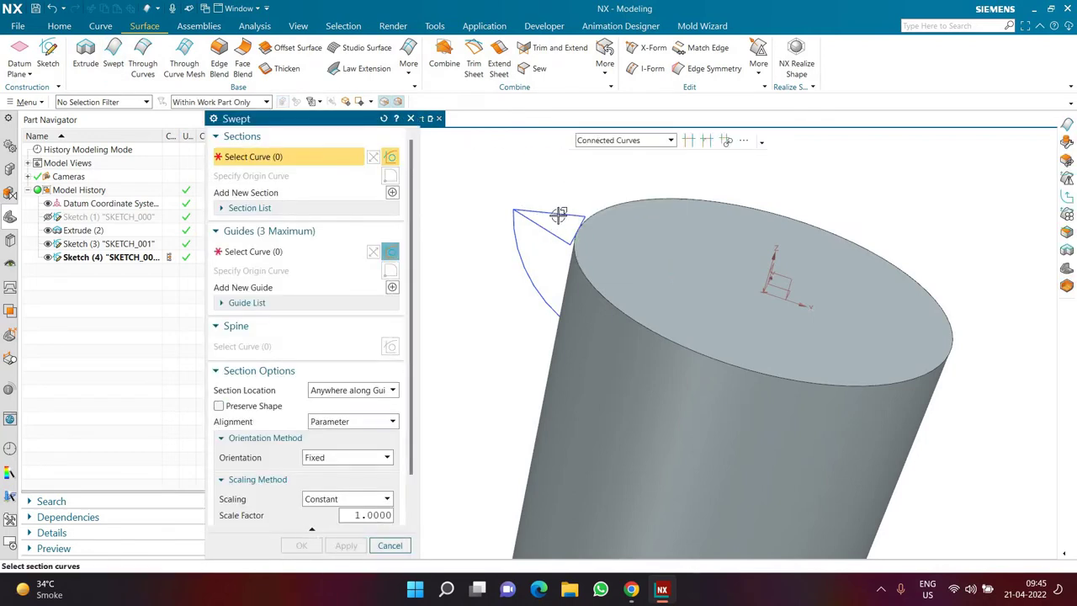
click(554, 215)
scroll(555, 219, up, 1)
mouse_move(468, 216)
middle_down()
mouse_move(457, 219)
mouse_move(481, 303)
middle_up()
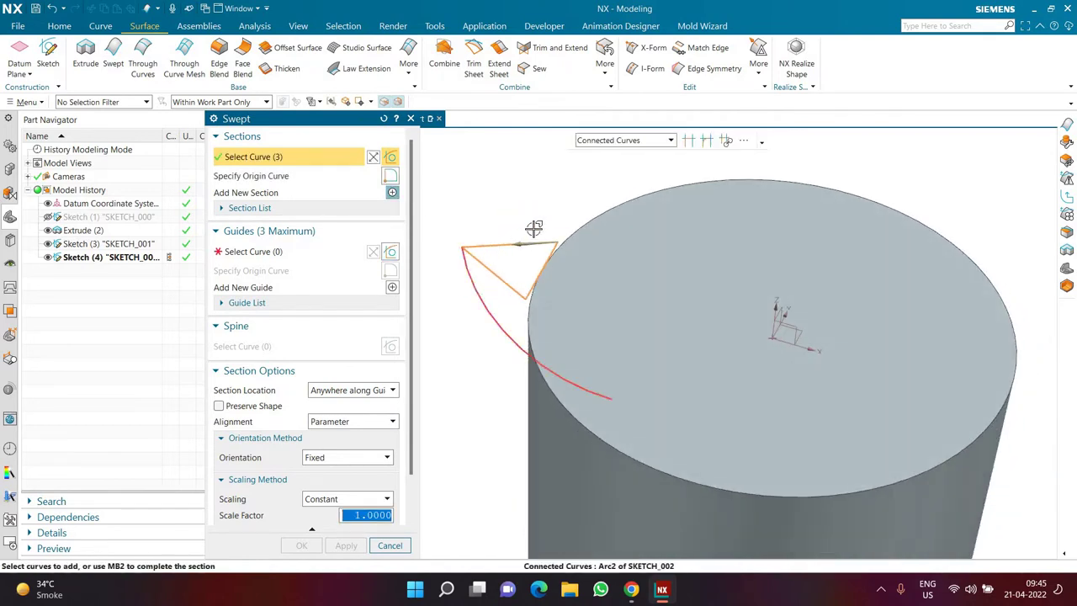
scroll(539, 223, up, 1)
scroll(589, 151, down, 2)
middle_click(589, 149)
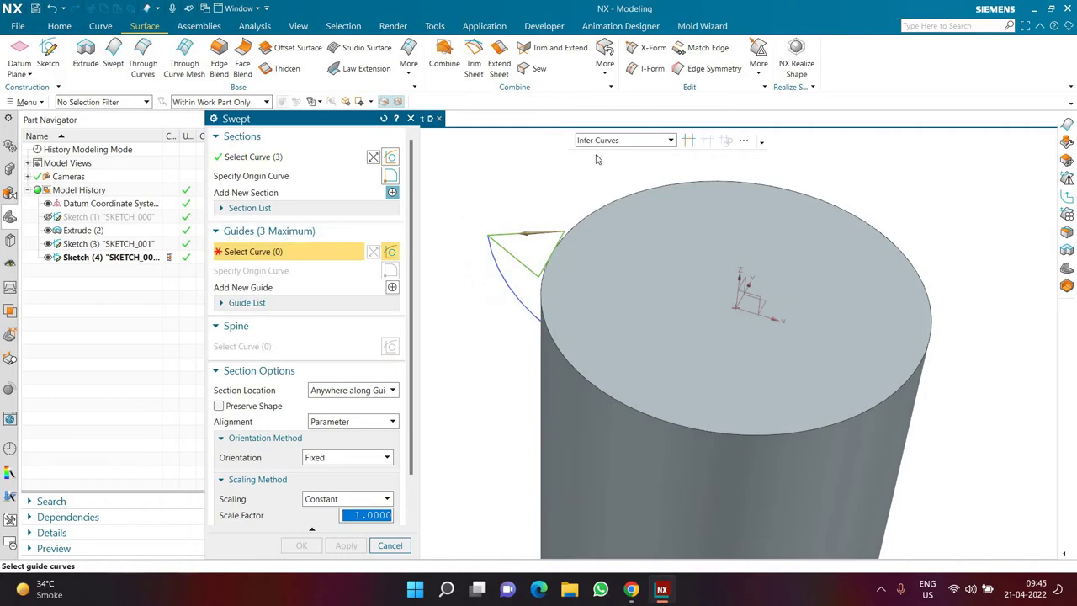
Step: Use the arc as a single-curve guide, enable Preserve Shape, and create the swept spout
click(596, 141)
click(599, 153)
click(495, 266)
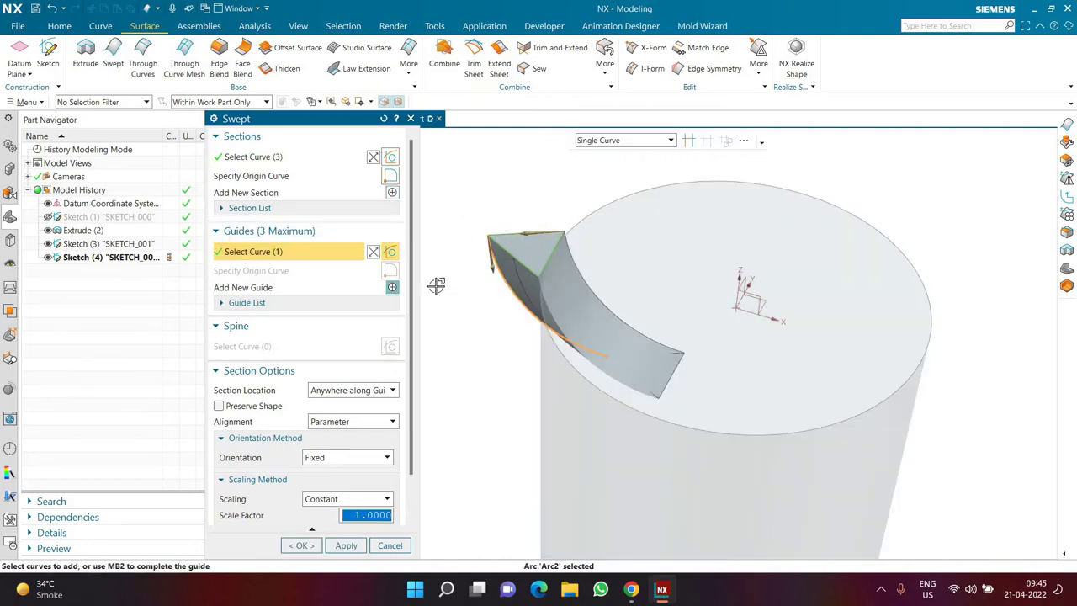
click(249, 408)
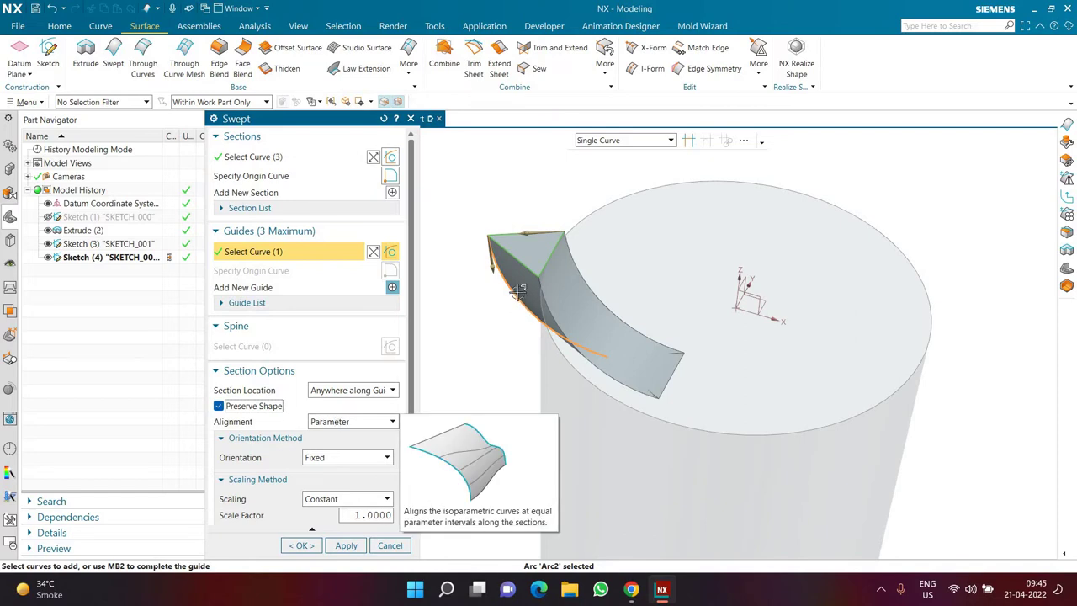
middle_drag(519, 291, 532, 273)
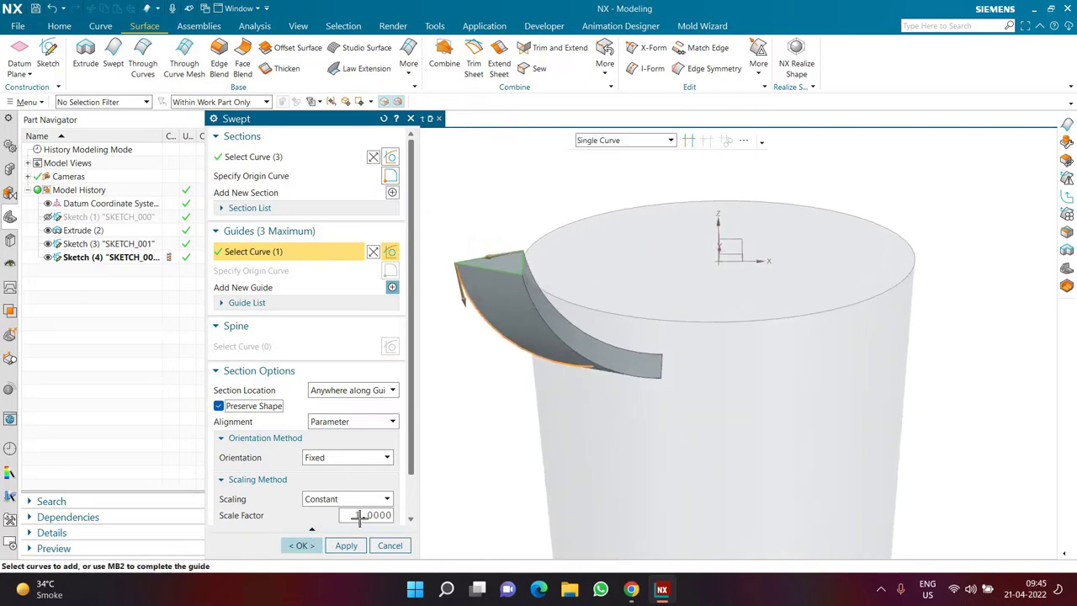
click(301, 545)
Step: Hide the triangle sketch and the arc guide sketch
middle_drag(431, 375, 517, 296)
scroll(519, 294, up, 5)
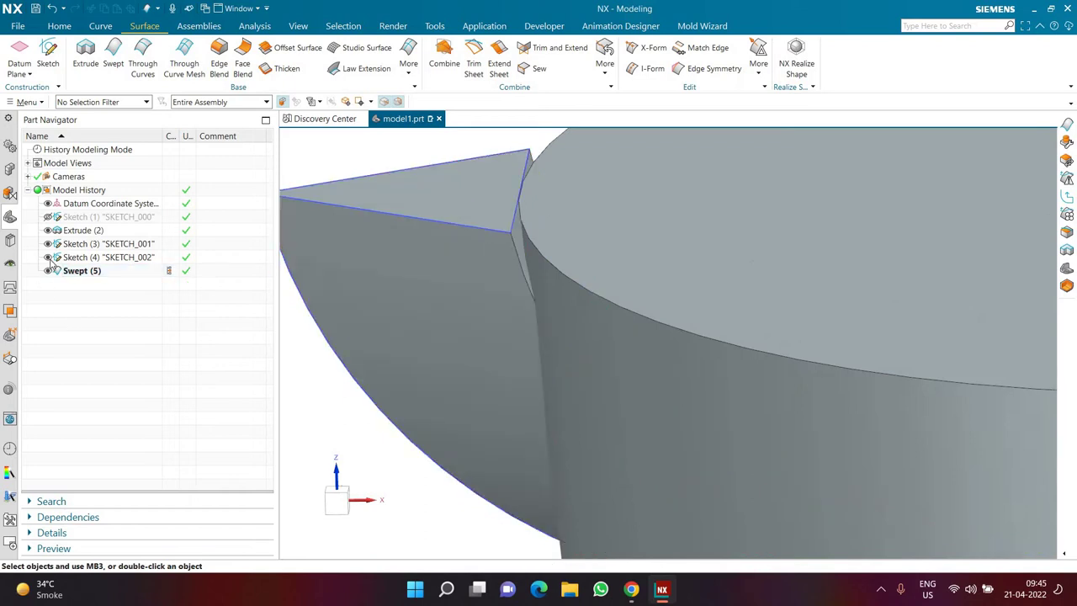
click(48, 257)
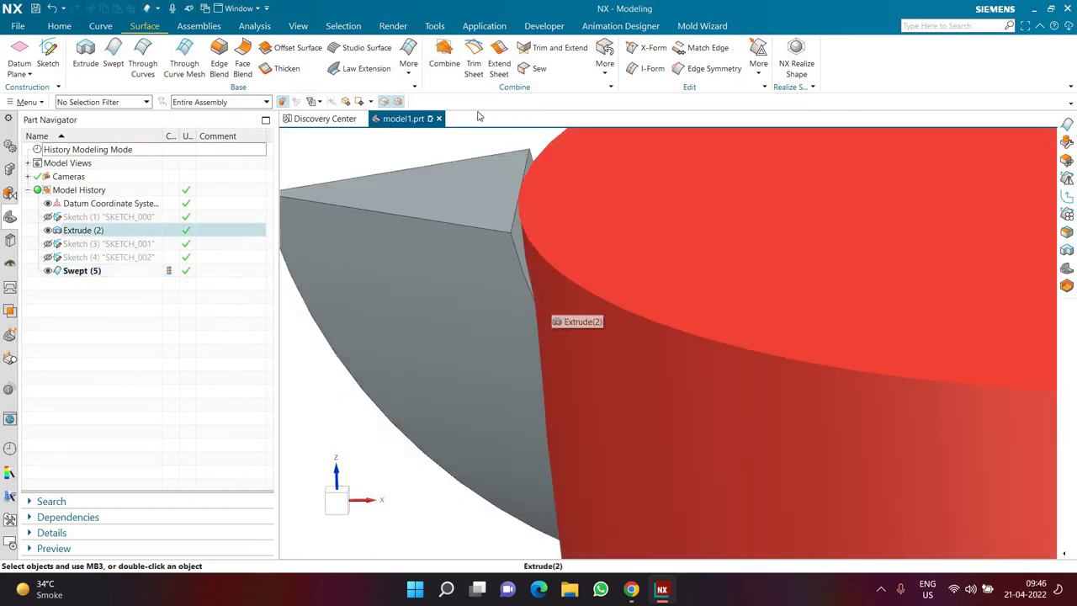
Step: Replace the swept spout's inner face with the body's tapered side face at 0 mm offset
scroll(474, 50, up, 1)
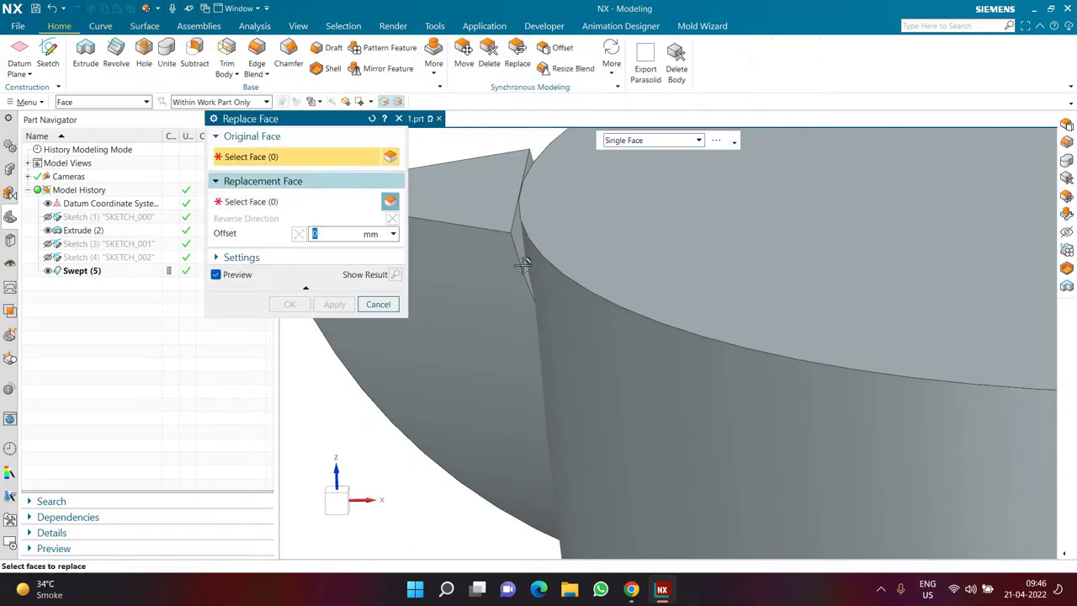
click(561, 297)
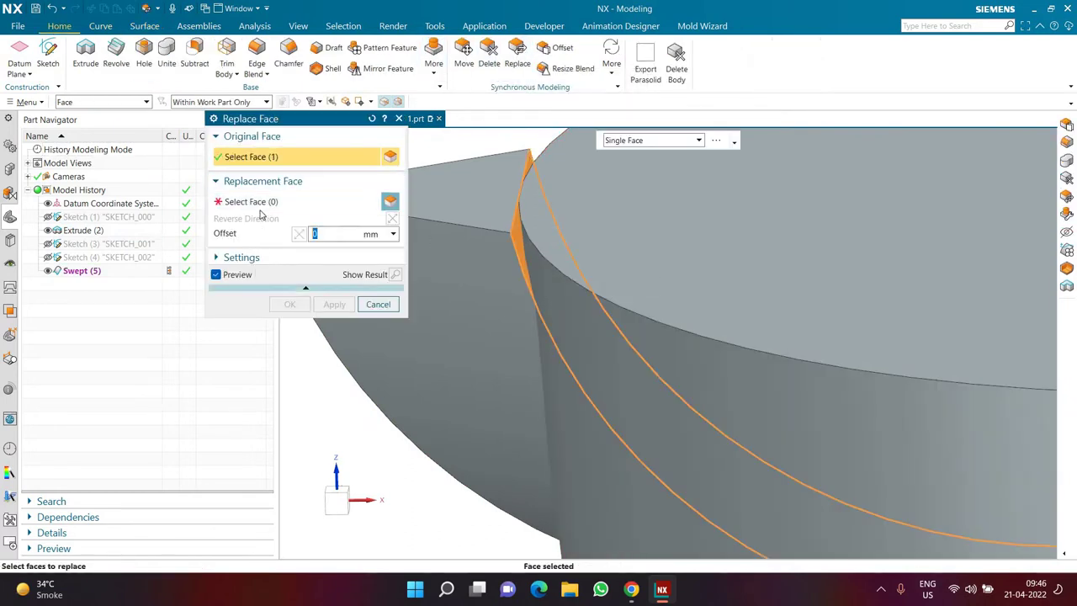
click(552, 337)
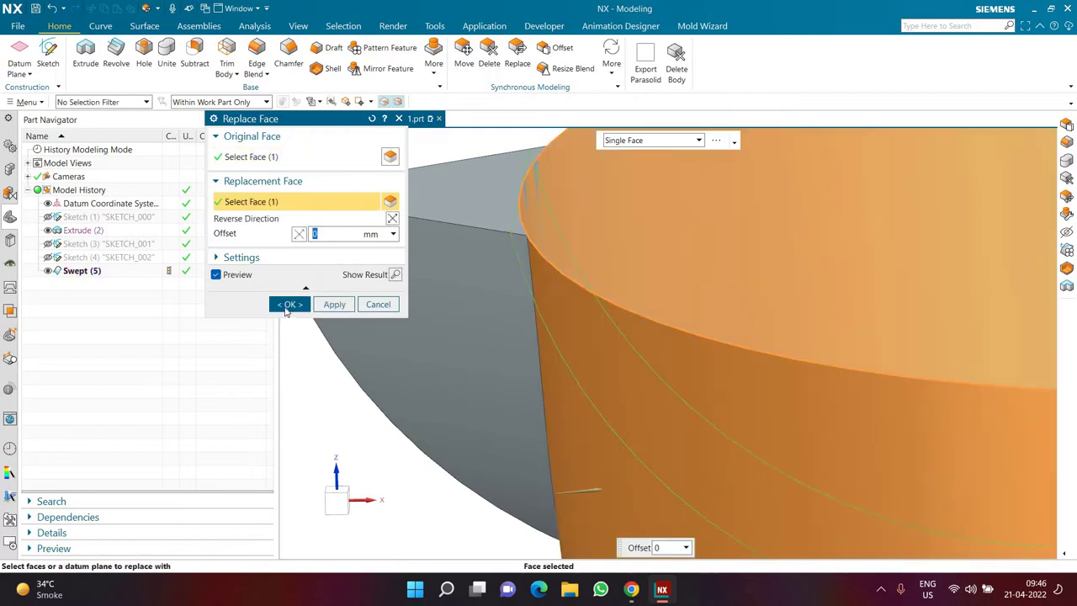
click(287, 306)
middle_drag(516, 329, 505, 361)
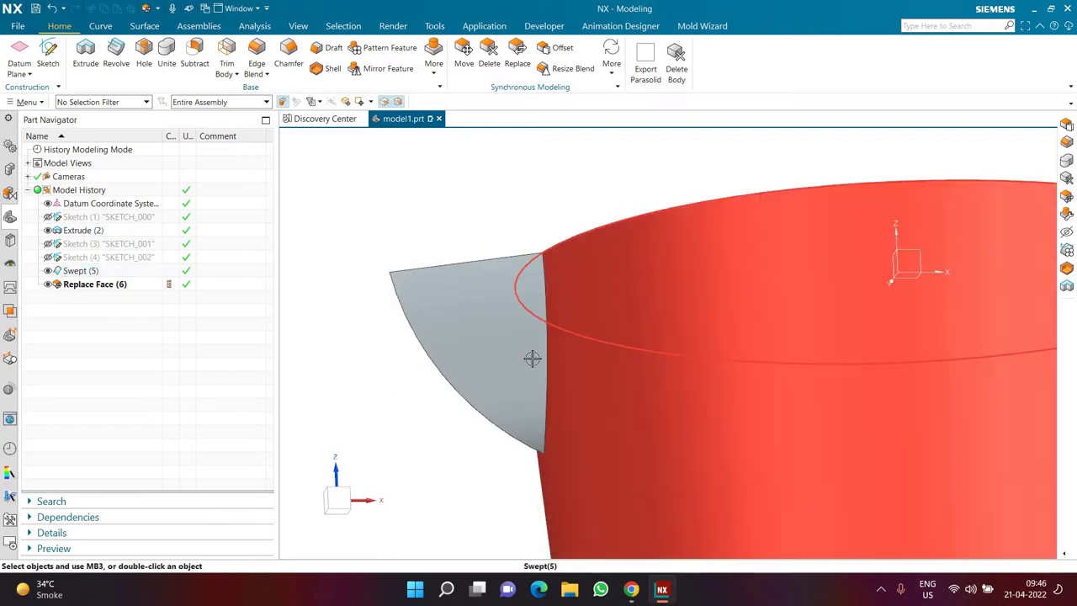
Step: Unite the swept spout with the tapered mug body
middle_drag(435, 341, 440, 364)
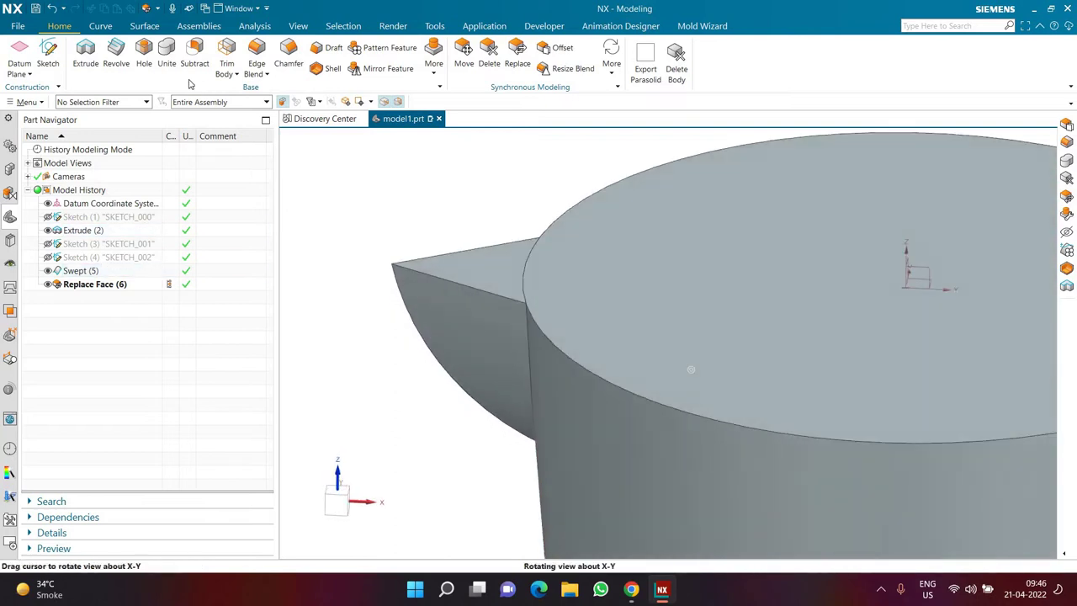
click(167, 54)
click(502, 288)
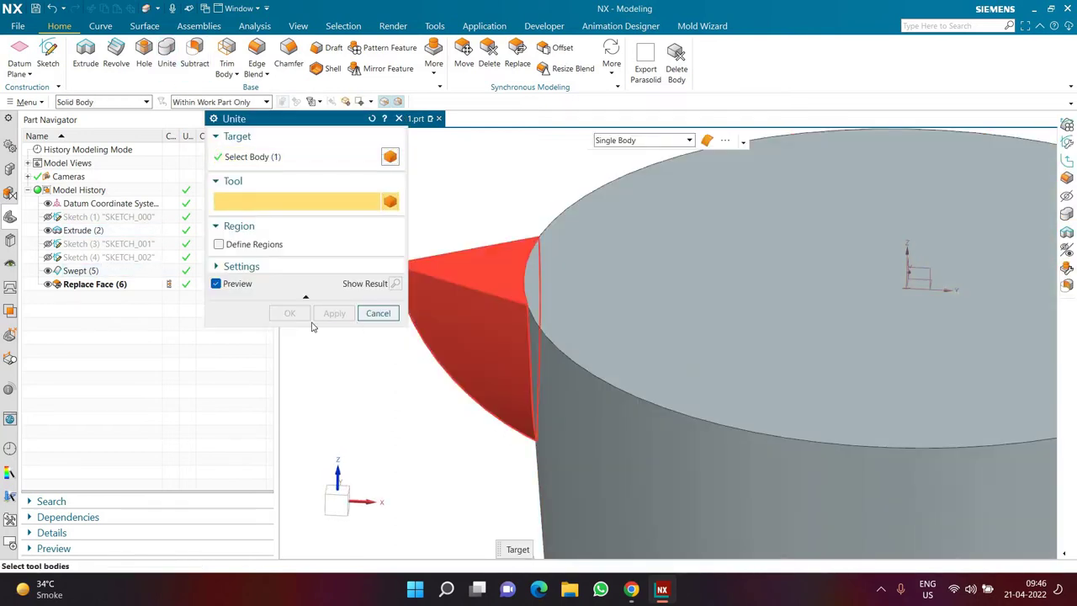
click(289, 313)
Step: Round the spout's outer front edge with a circular 10 mm edge blend
middle_drag(423, 387, 496, 345)
click(257, 52)
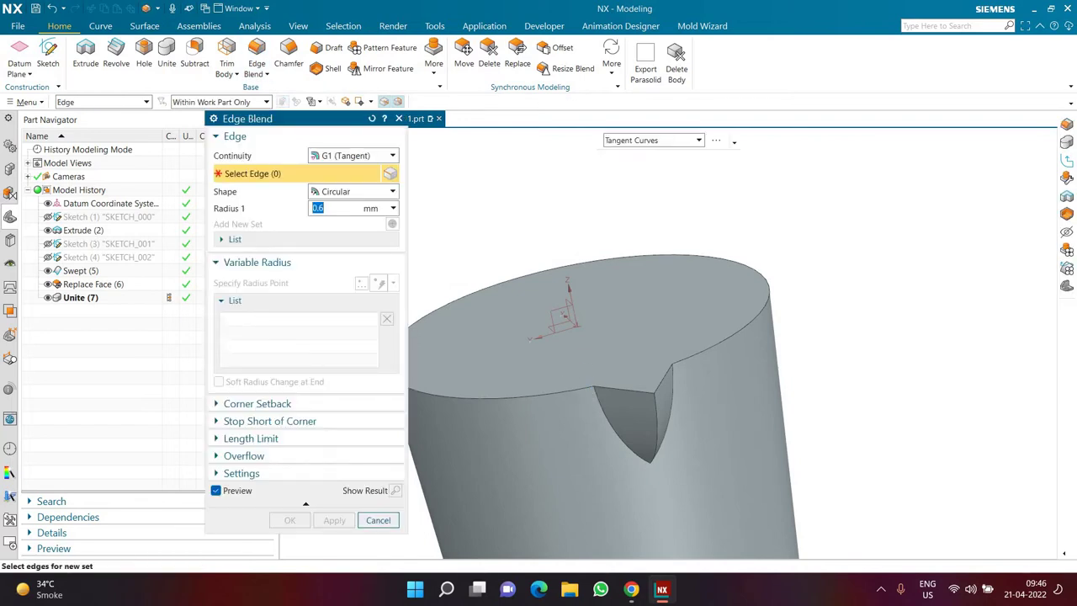
scroll(654, 411, up, 2)
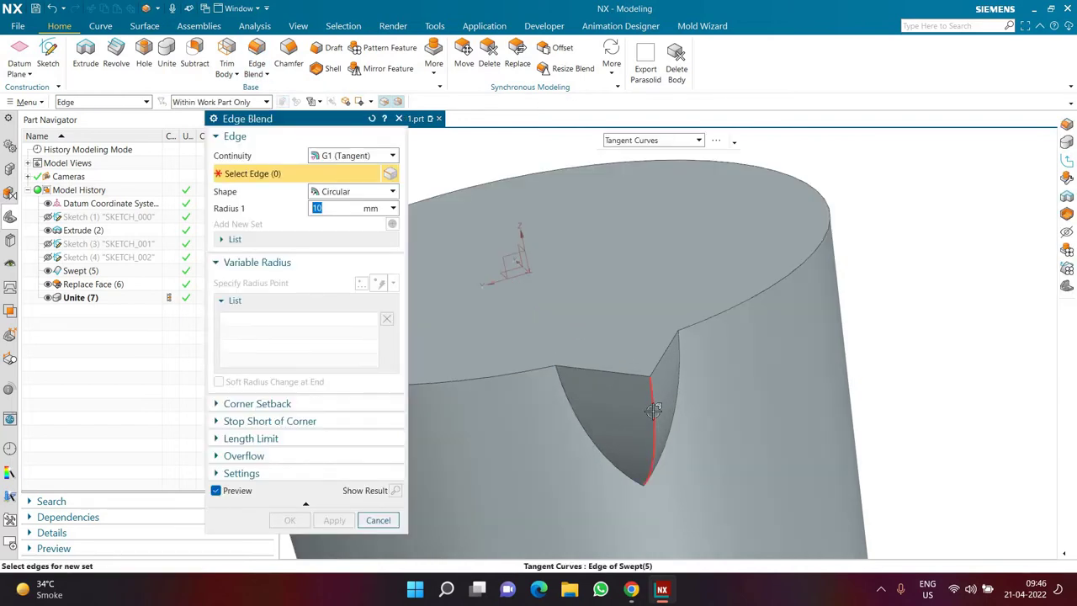
click(654, 410)
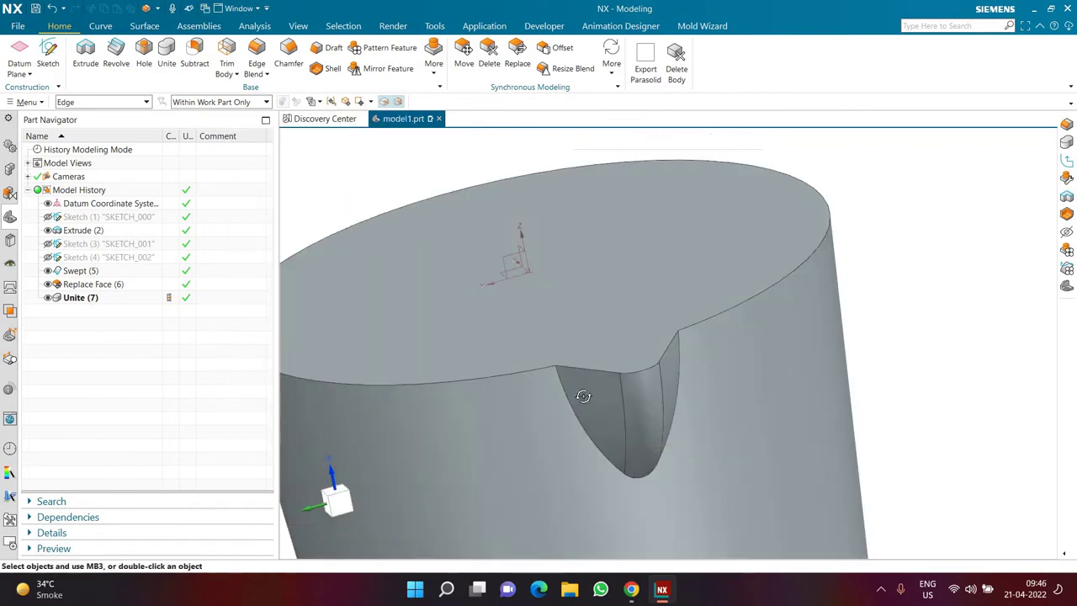
Step: Start a circular 10 mm edge blend on the tangent edges where the spout meets the mug body
scroll(582, 396, down, 3)
middle_drag(582, 396, 586, 373)
scroll(586, 373, up, 3)
scroll(547, 327, down, 3)
middle_drag(581, 301, 507, 281)
scroll(508, 281, up, 4)
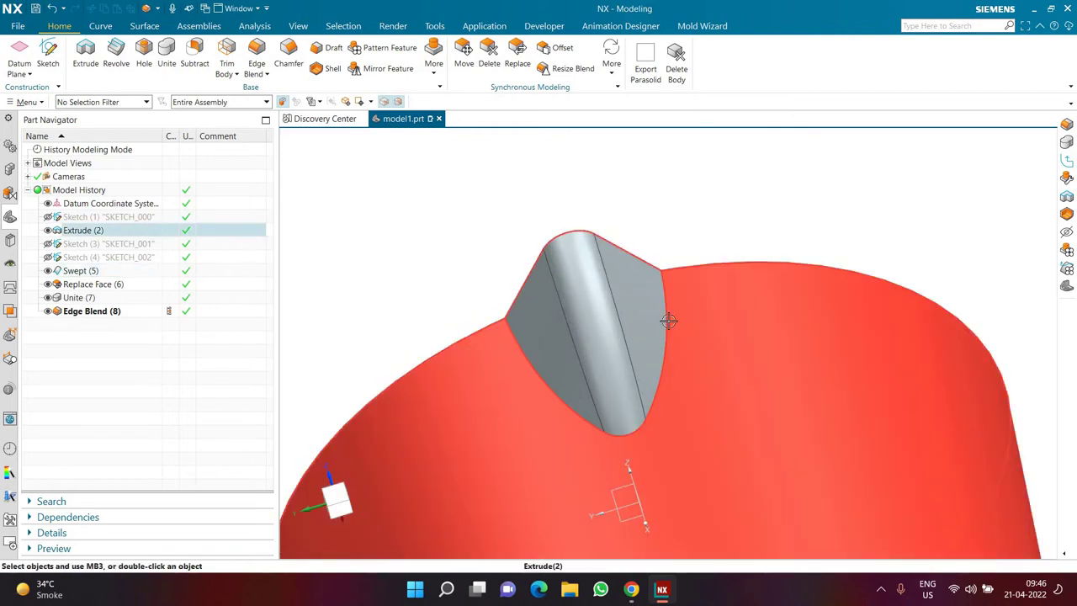
click(256, 52)
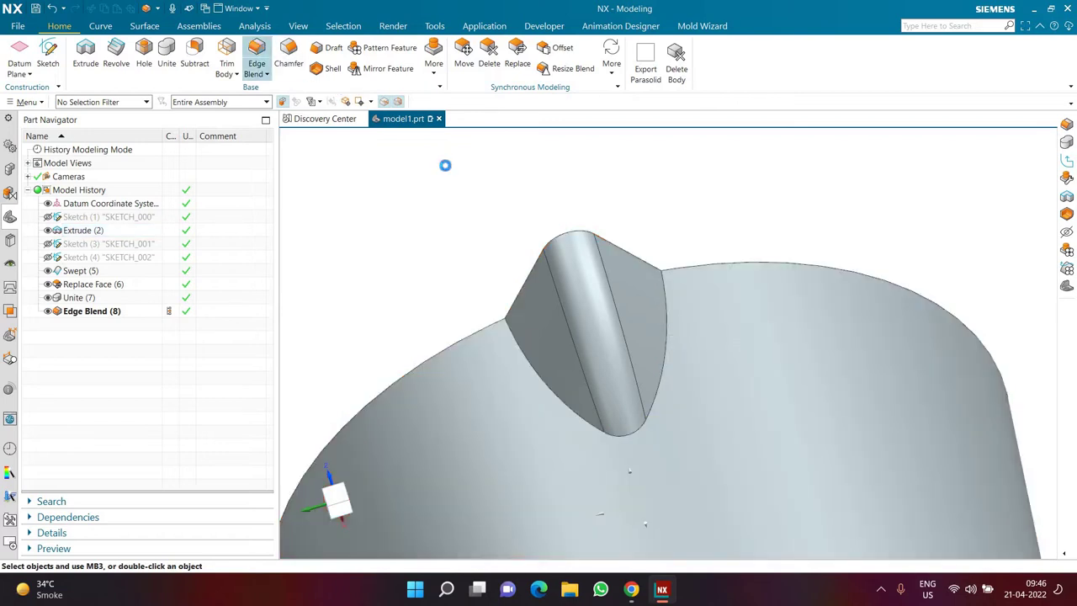
click(666, 292)
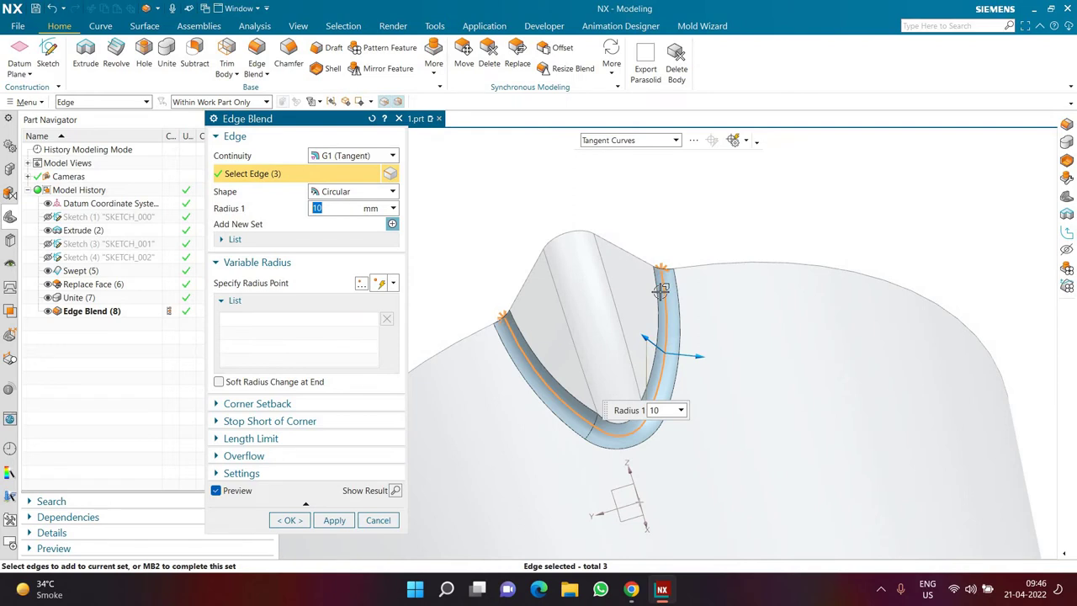
Step: Add four variable radius points of 10 mm along the spout-to-body edge, at both upper ends and both sides of the lower curve
click(257, 283)
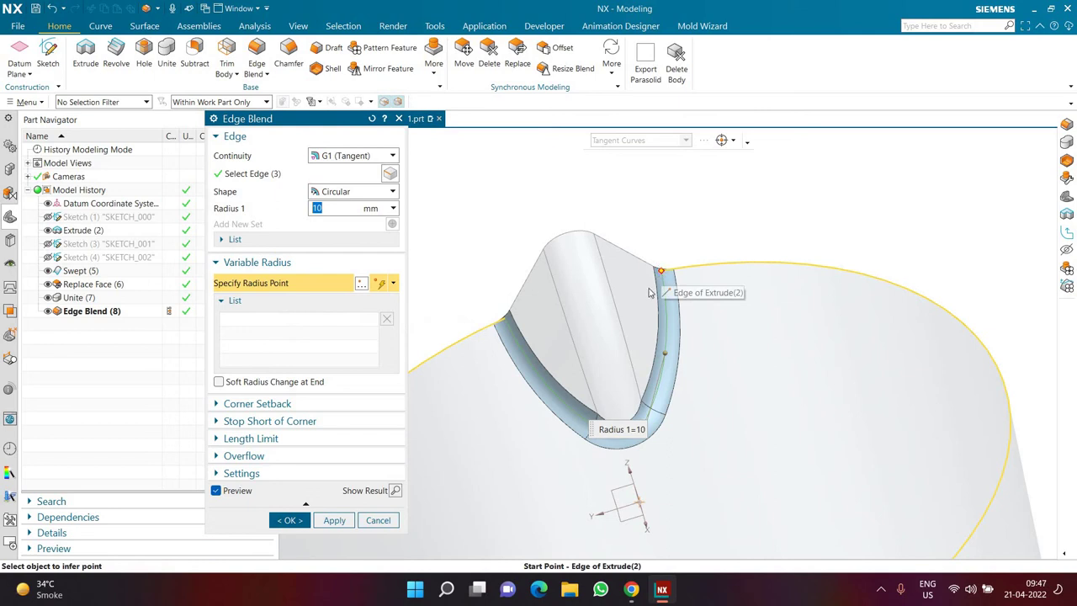
click(649, 292)
click(884, 308)
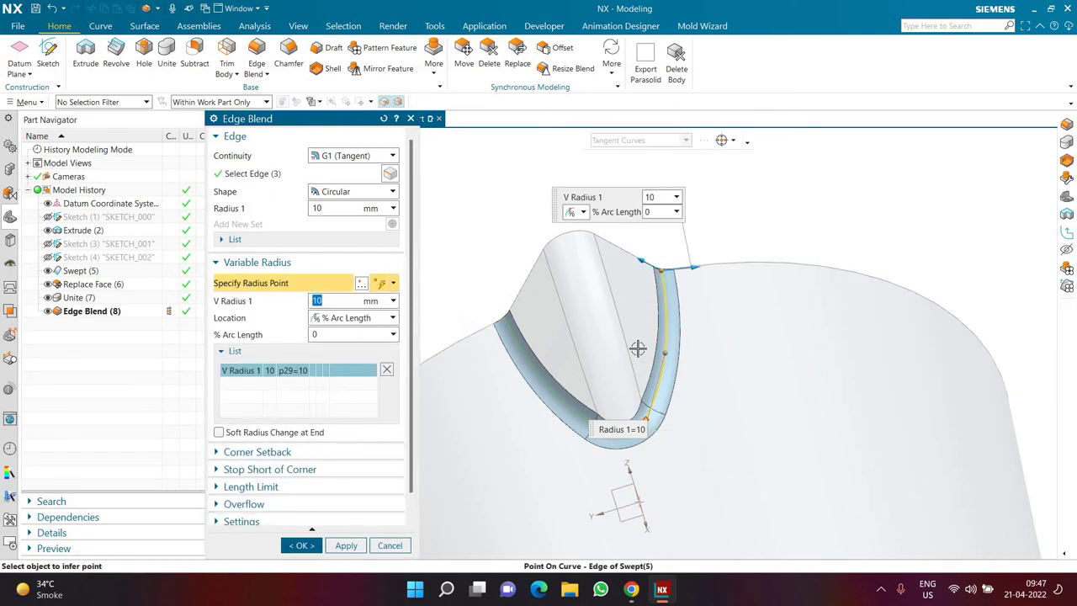
scroll(638, 349, down, 3)
scroll(642, 371, up, 6)
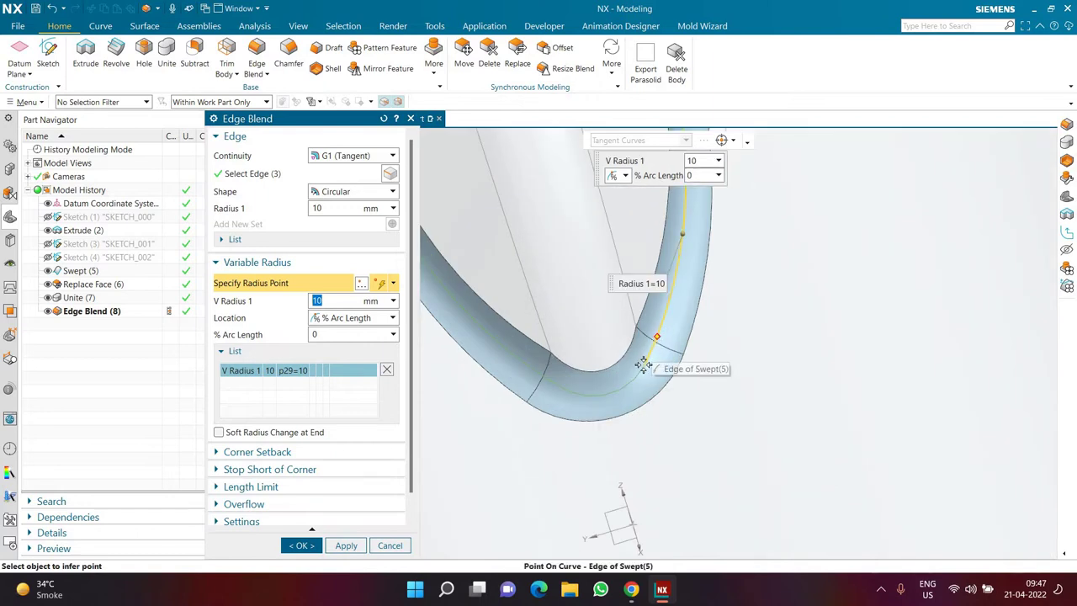
click(644, 367)
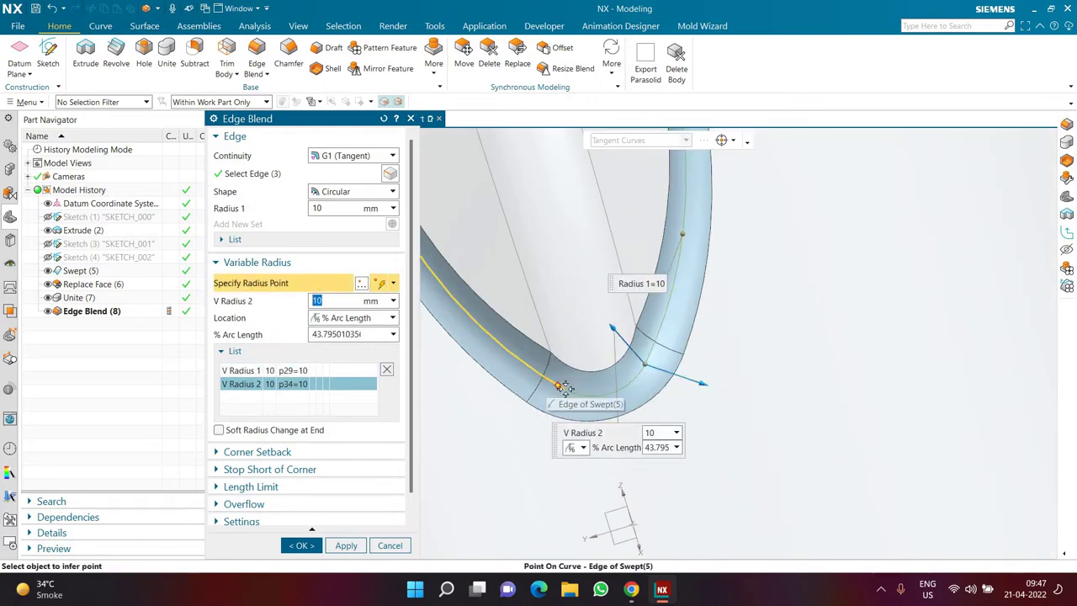
click(642, 436)
scroll(642, 435, down, 1)
scroll(643, 435, down, 2)
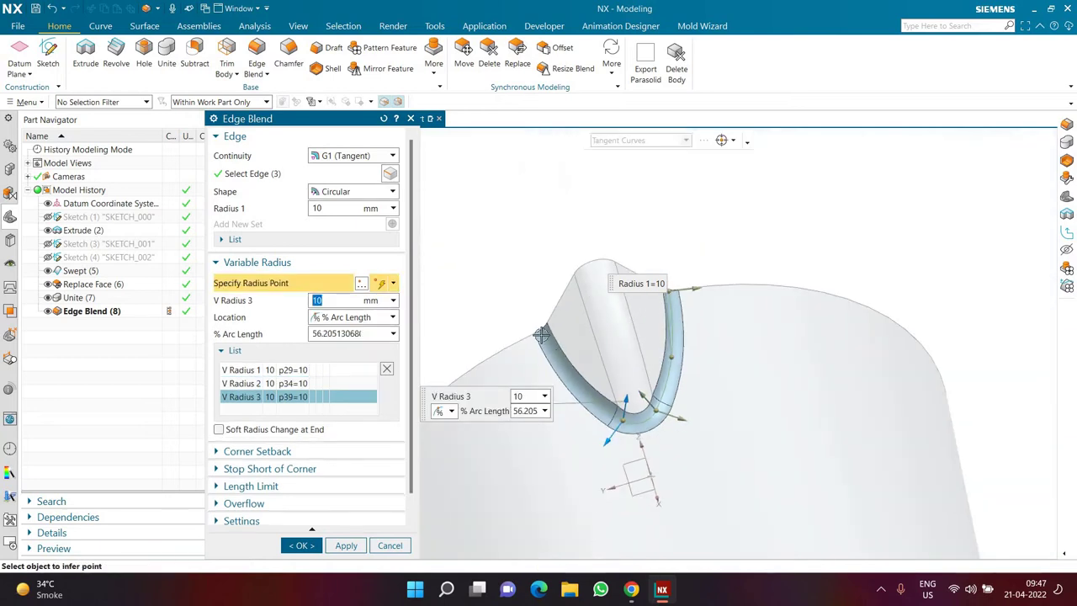
scroll(535, 350, up, 2)
click(513, 349)
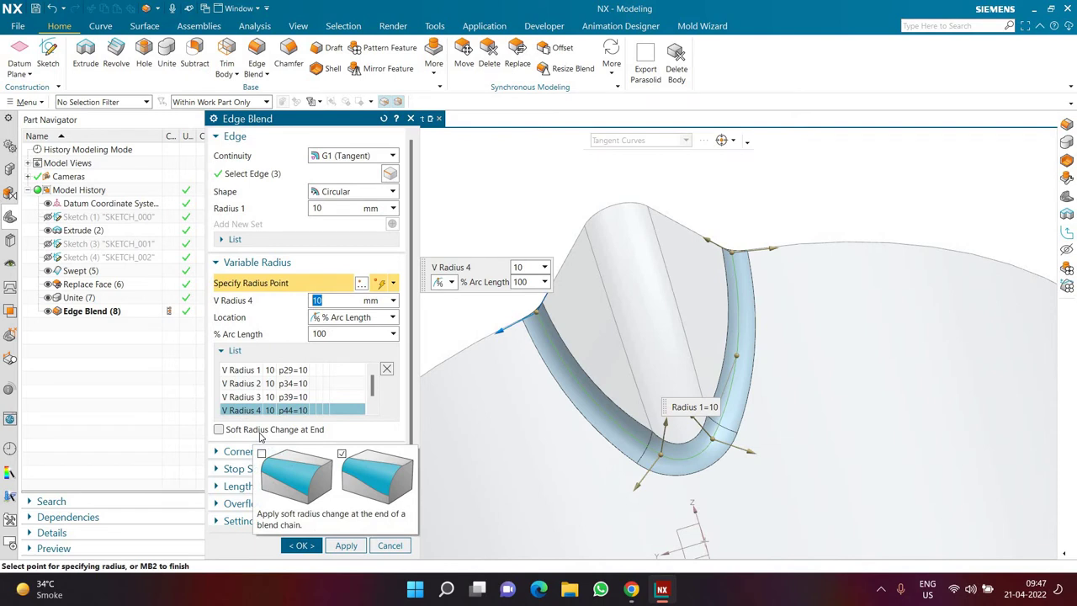
Step: Set the variable radius at both upper end points to 20 mm and create the blend
click(278, 372)
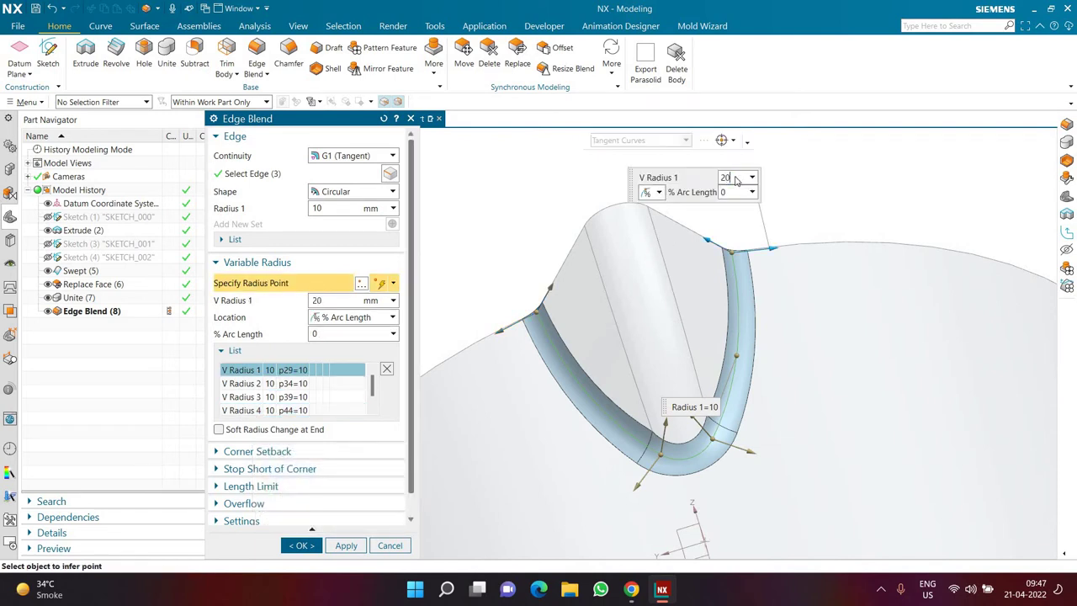
text(20)
key(Return)
click(278, 410)
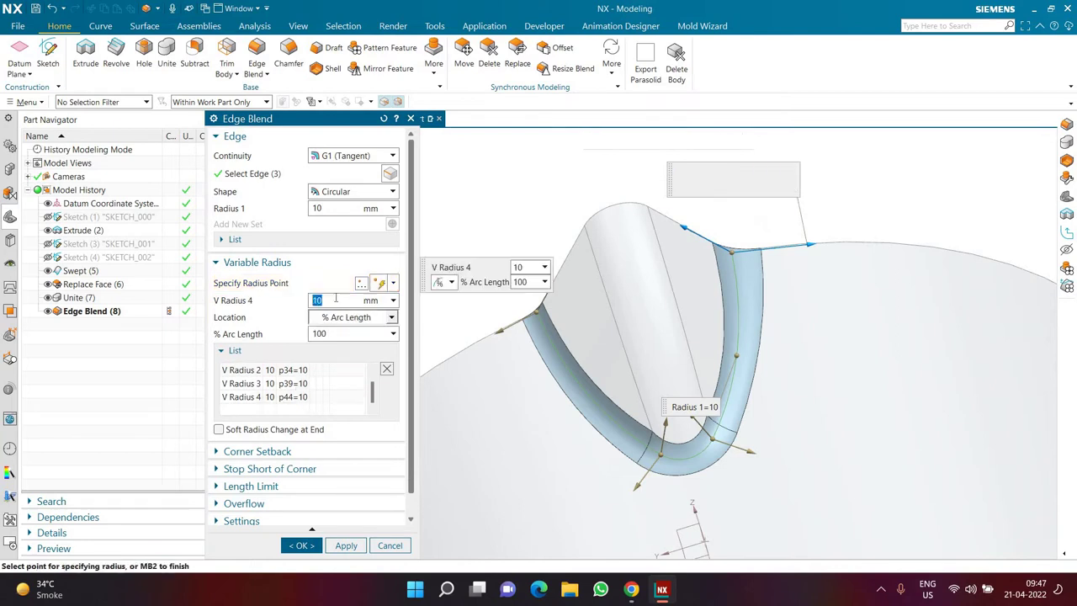
key(Return)
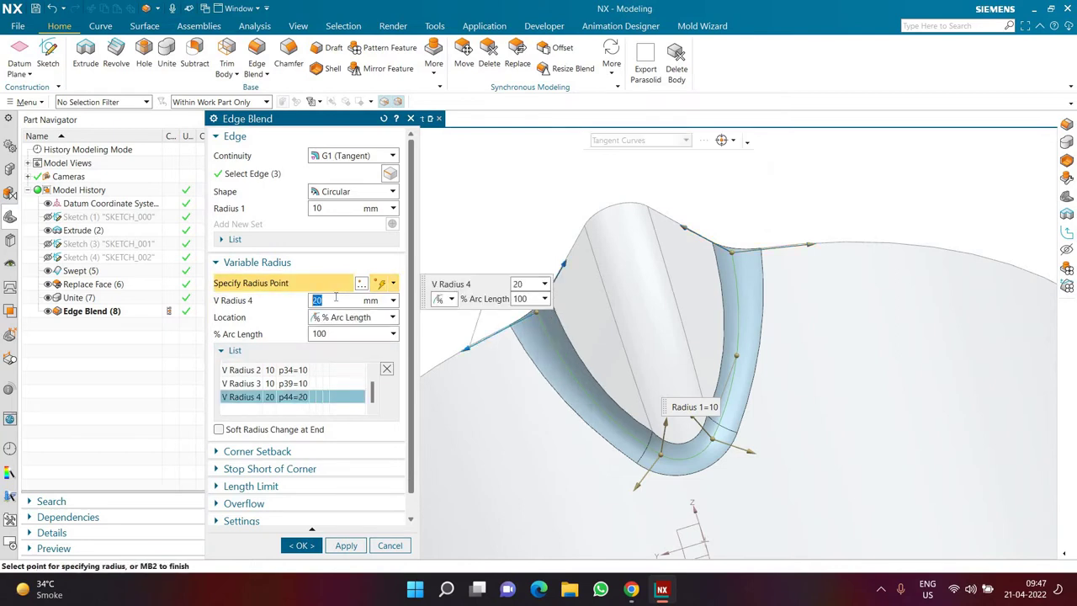
click(304, 546)
Step: Examine the variable-radius blend around the spout from several angles
scroll(477, 308, down, 2)
middle_drag(476, 306, 715, 288)
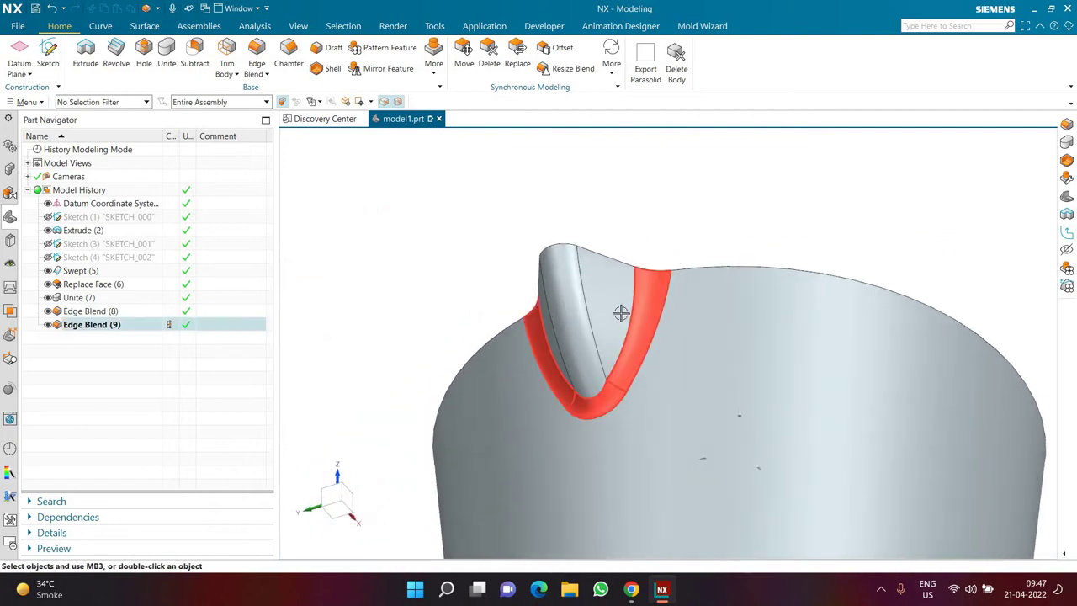
middle_drag(524, 291, 631, 394)
middle_drag(532, 364, 409, 308)
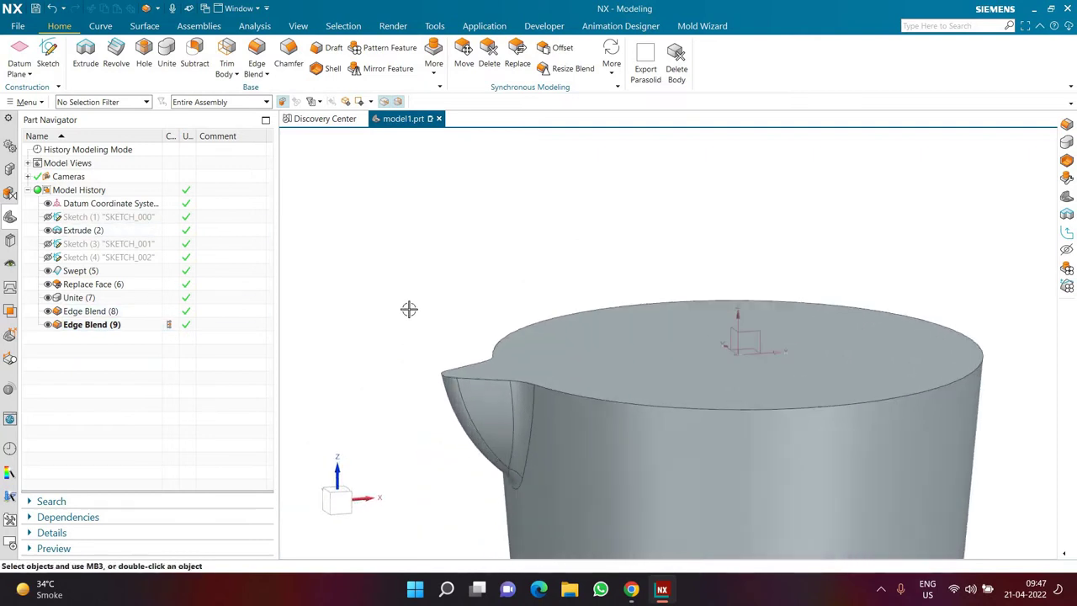
scroll(382, 267, down, 2)
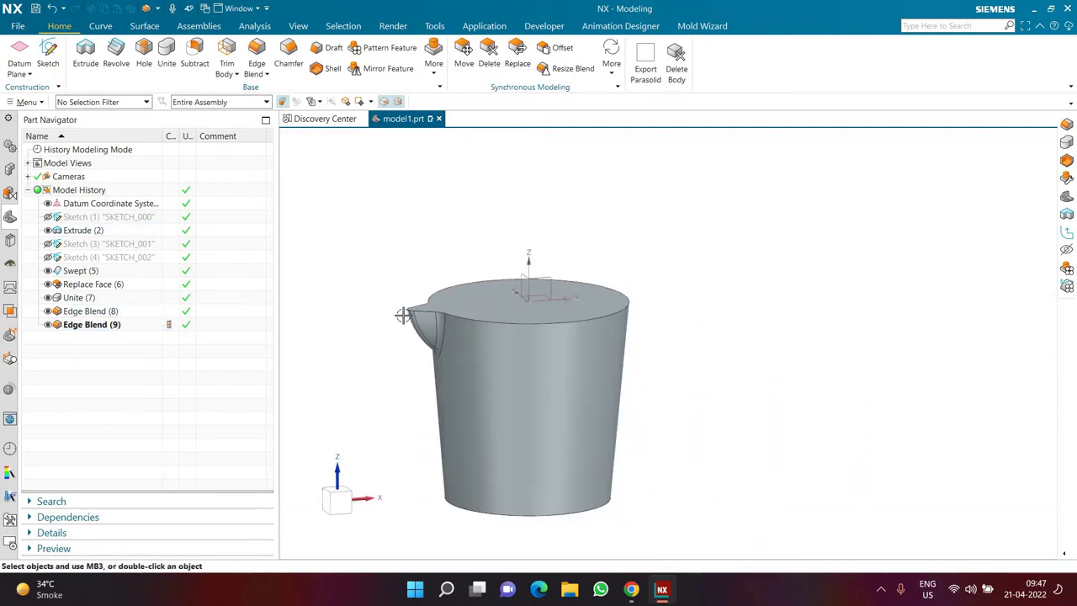
scroll(404, 315, up, 3)
scroll(371, 213, down, 1)
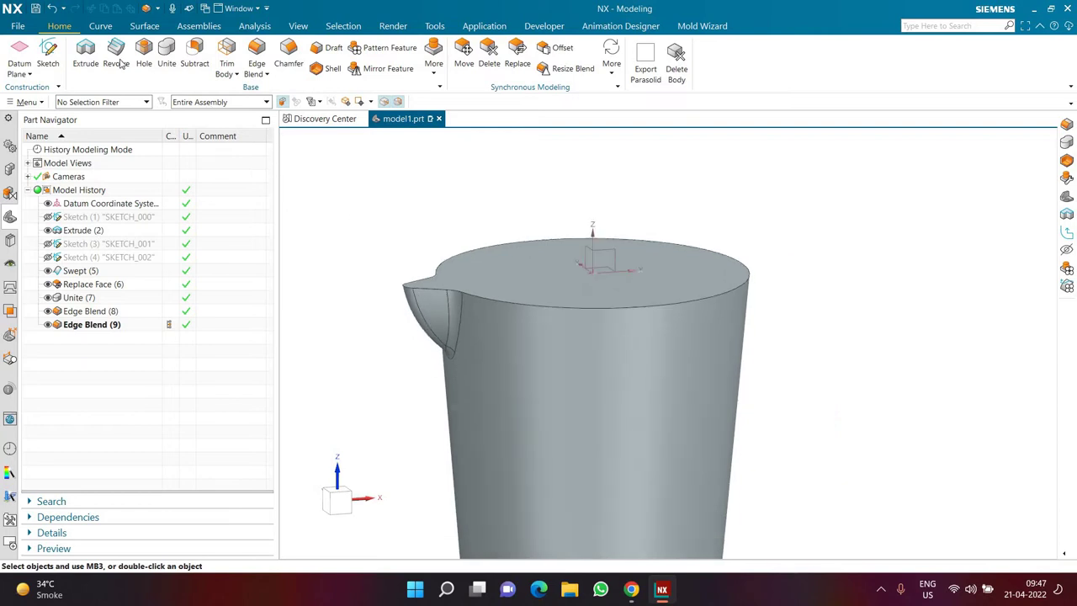
Step: Start an Extrude using the region boundary curves of the mug's top face, including the spout outline, as the section
click(86, 52)
scroll(526, 250, up, 2)
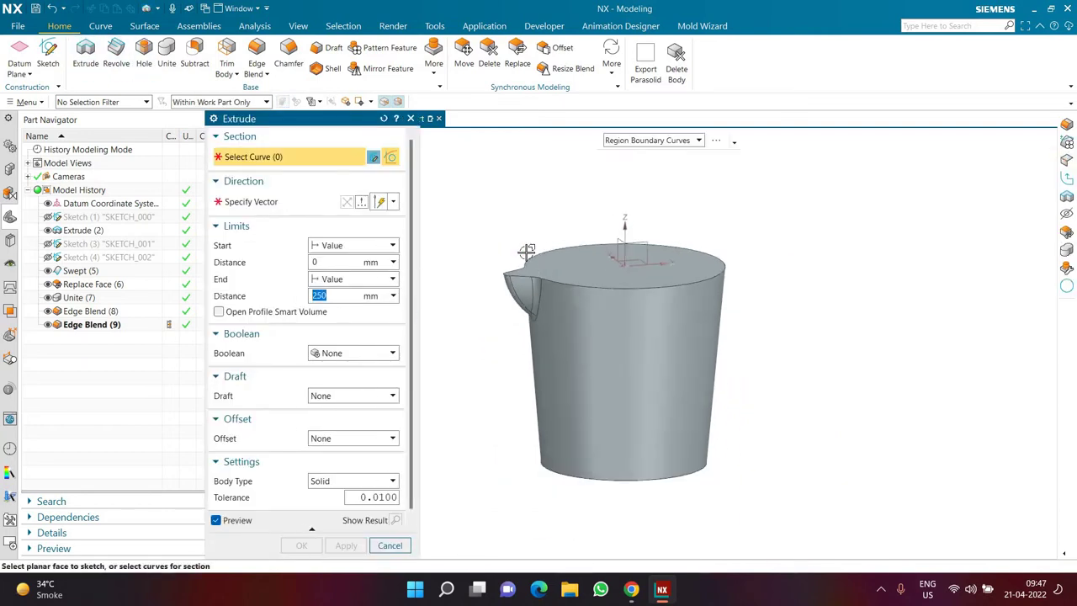
scroll(526, 251, down, 2)
click(644, 141)
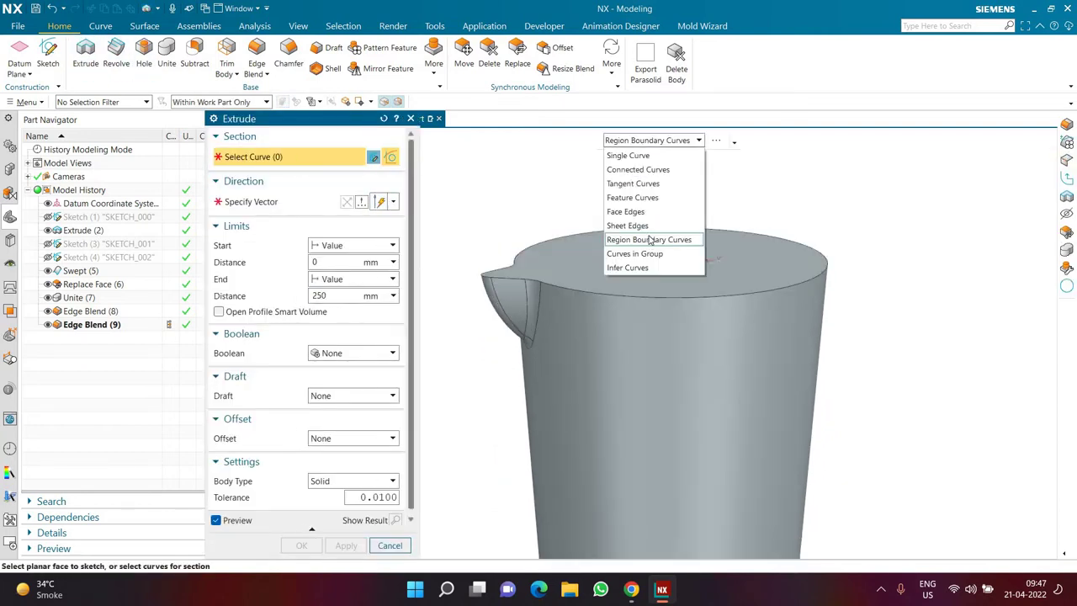
click(649, 238)
middle_drag(579, 202, 577, 278)
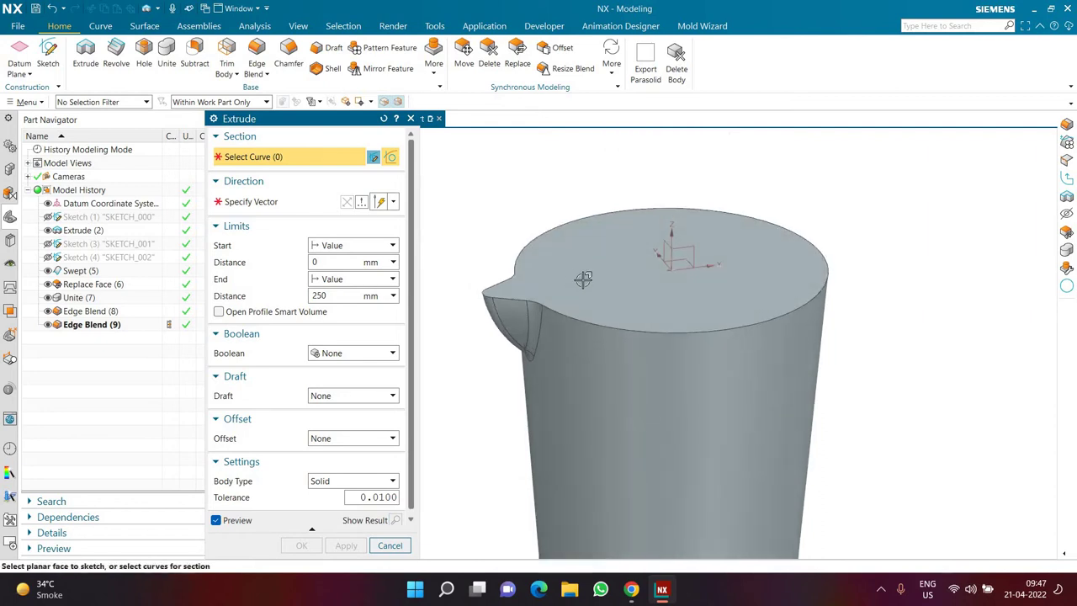
click(499, 256)
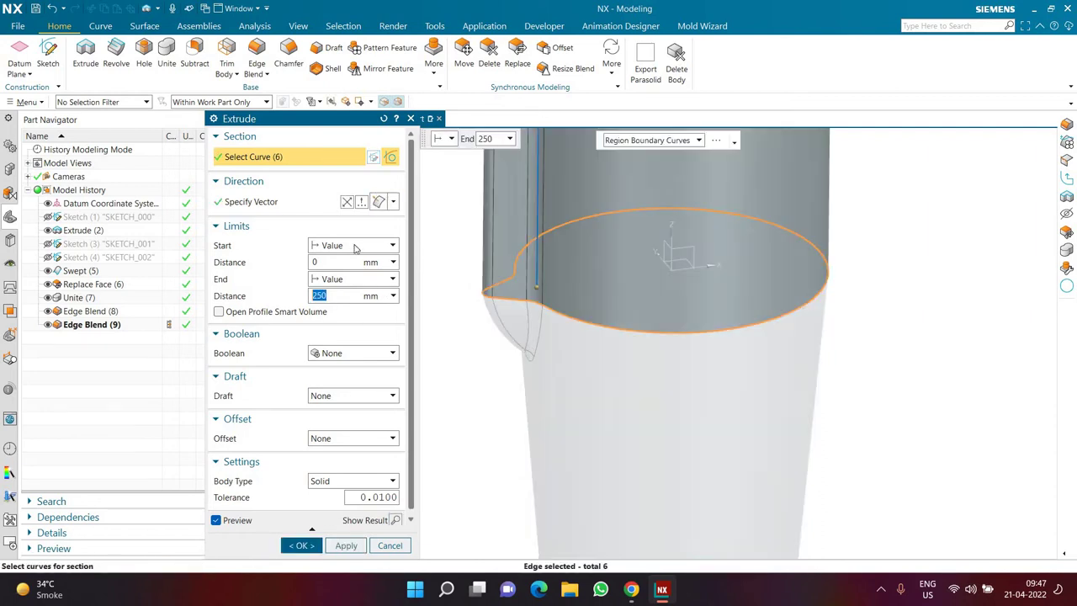
Step: Reverse the extrusion to point down the body and set its end distance to 5 mm
click(348, 204)
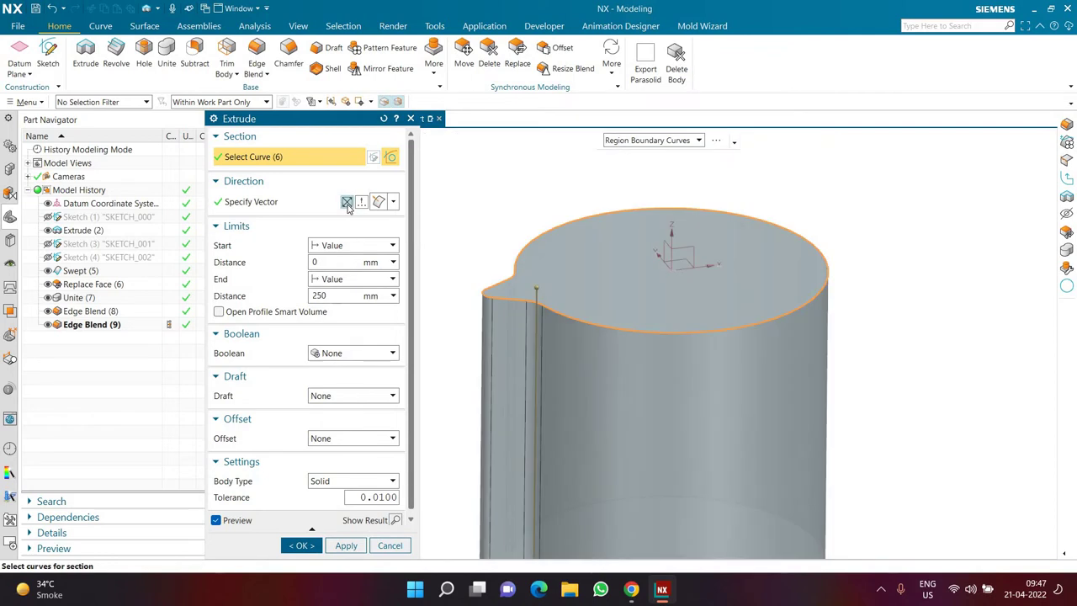
click(348, 205)
click(348, 205)
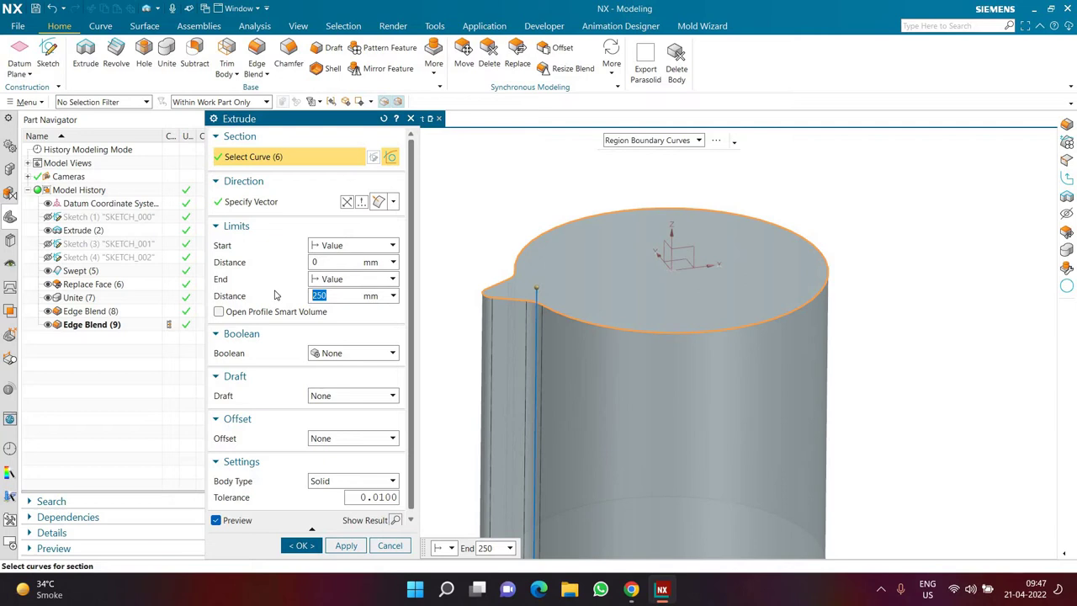
key(Return)
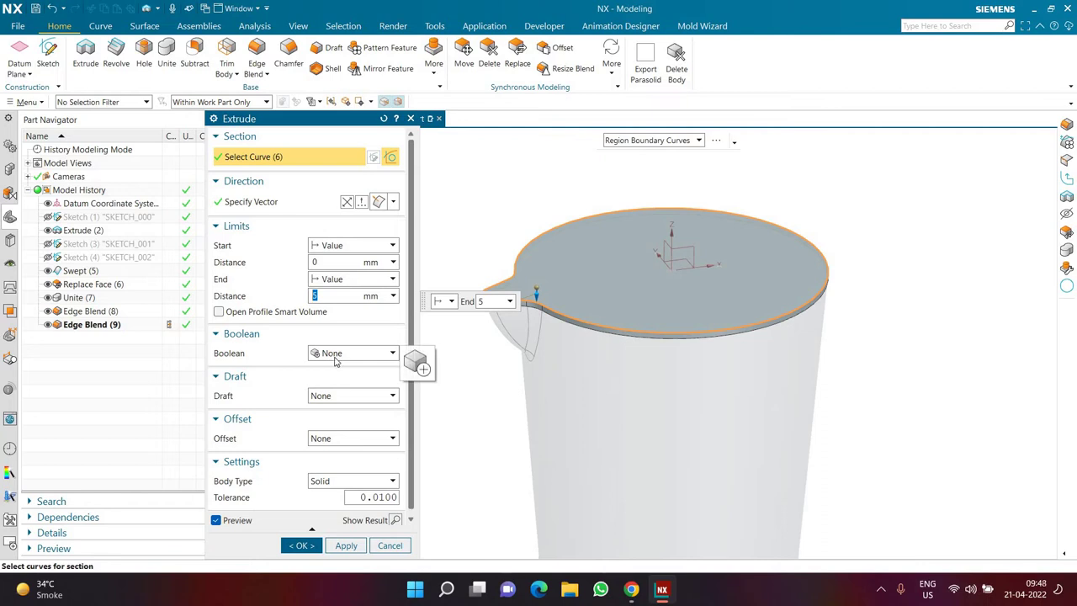
Step: Give the rim extrusion a 4 mm single-sided offset and a -5° draft from the start limit, and create it with no Boolean
click(321, 440)
click(323, 465)
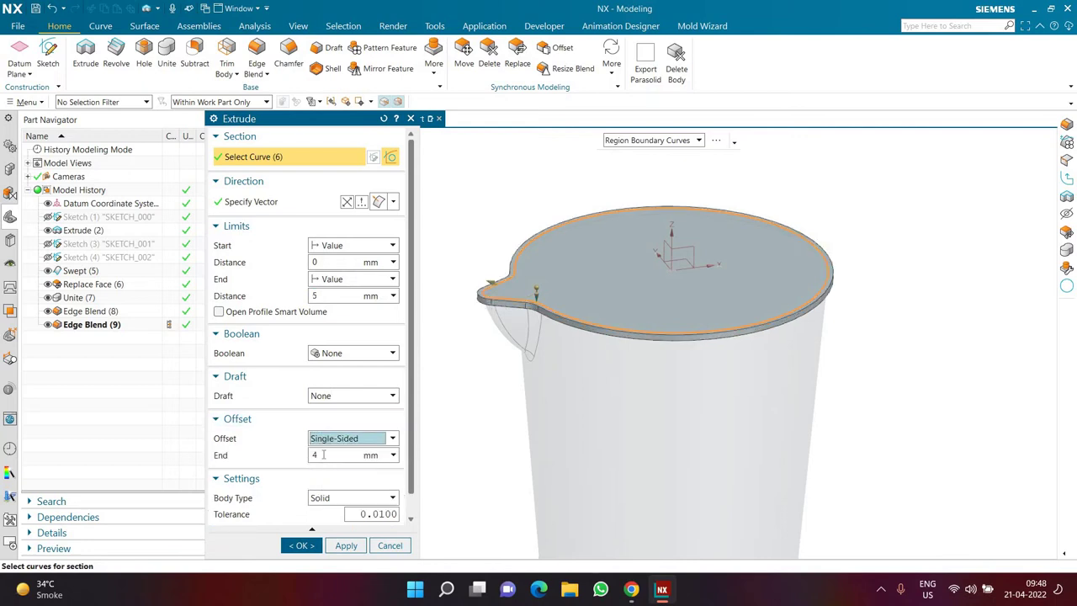
scroll(486, 314, up, 5)
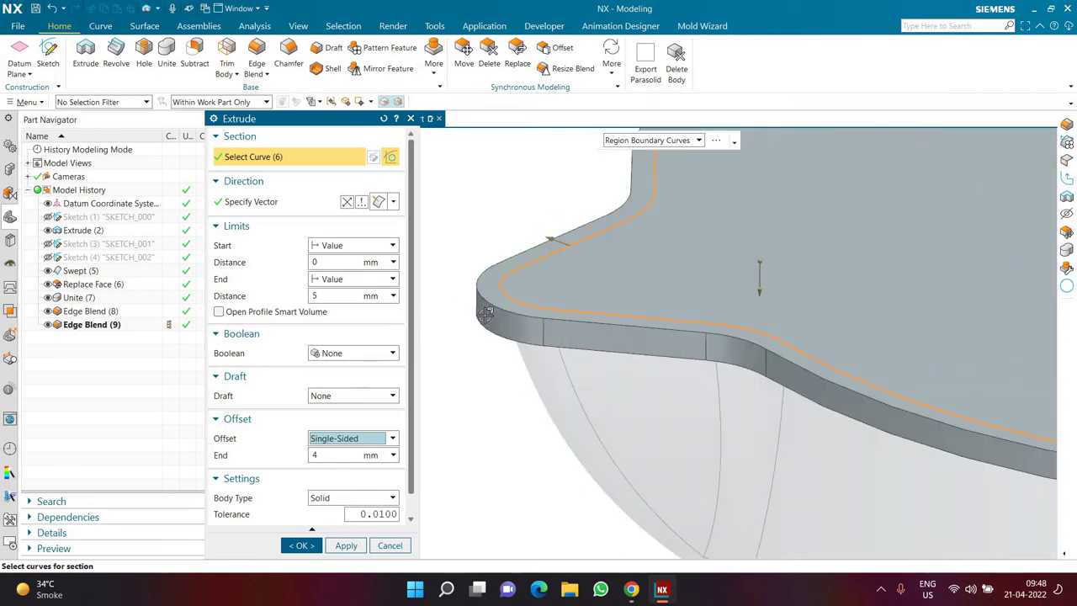
click(335, 401)
click(336, 424)
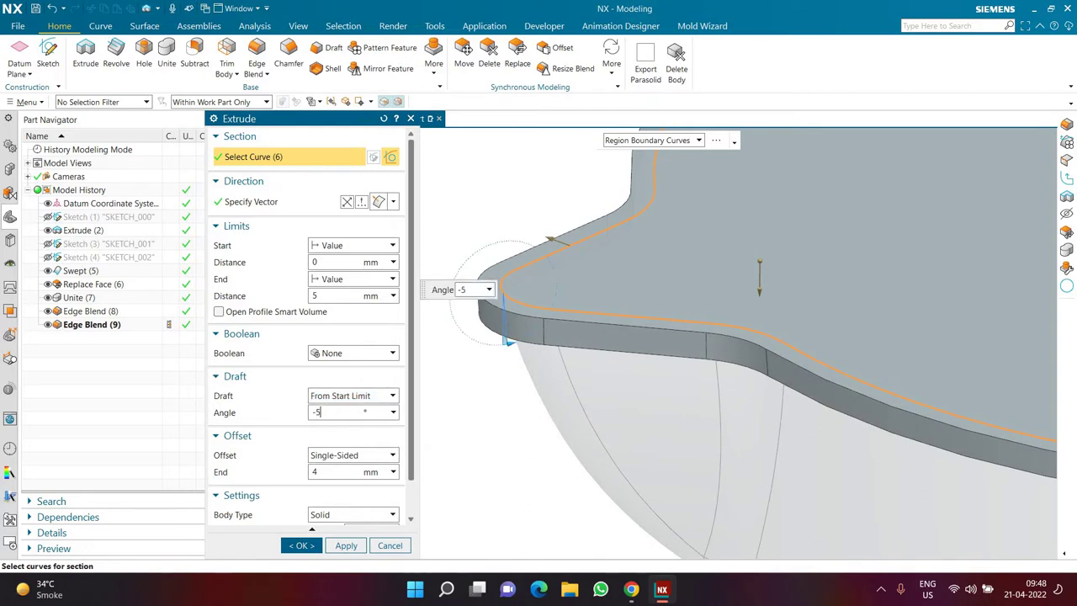
key(Return)
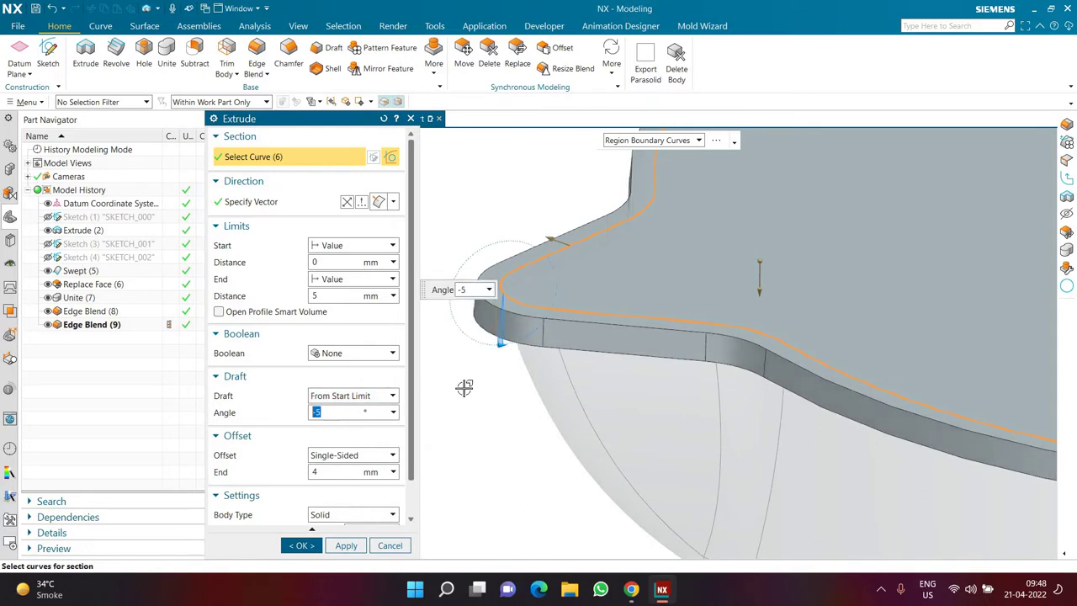
scroll(465, 380, down, 6)
scroll(440, 412, up, 2)
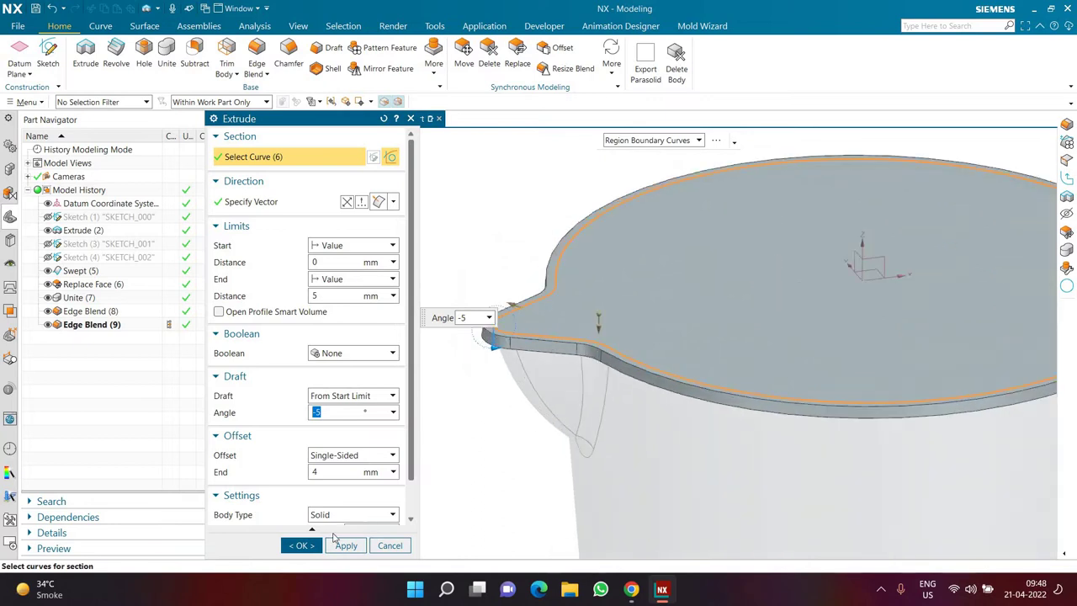
click(315, 548)
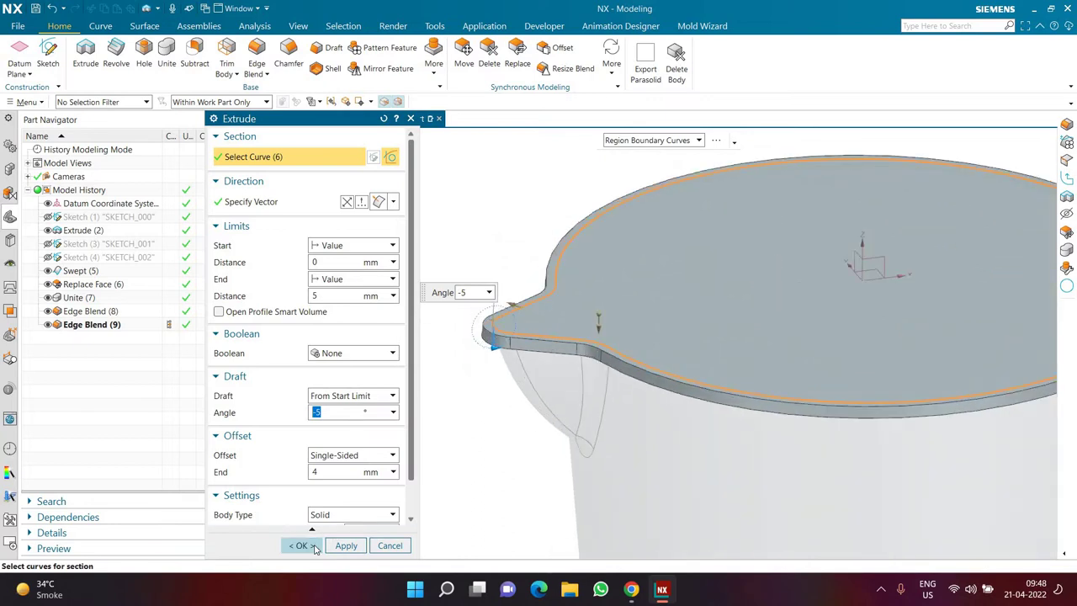
scroll(396, 427, down, 2)
middle_drag(407, 368, 376, 342)
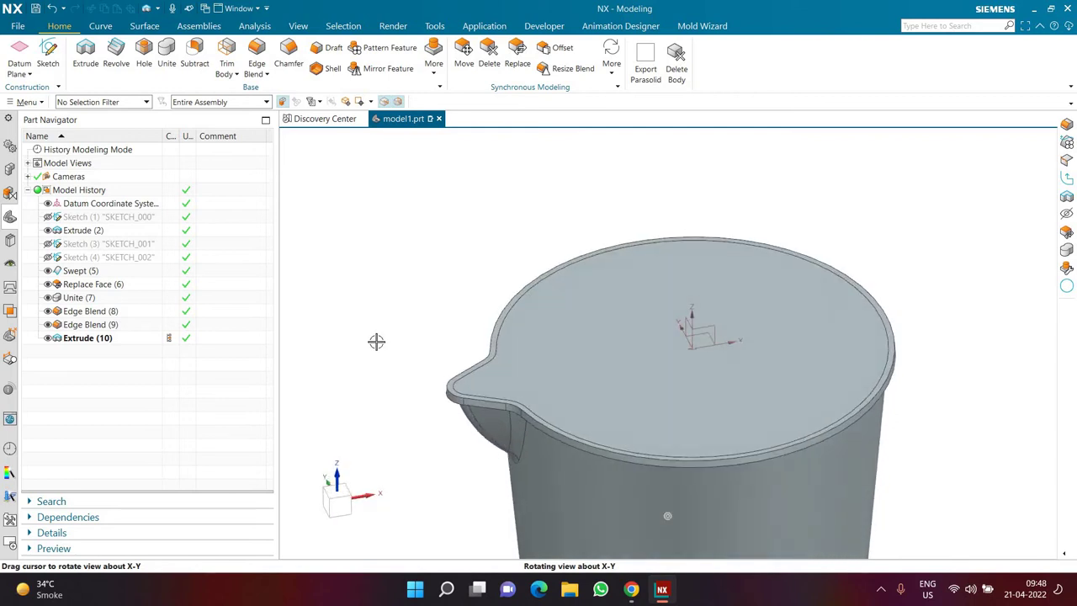
Step: Examine the rim extrusion and the underside of the mug from several angles
drag(377, 342, 376, 351)
scroll(376, 351, down, 3)
scroll(376, 388, up, 3)
scroll(386, 389, down, 5)
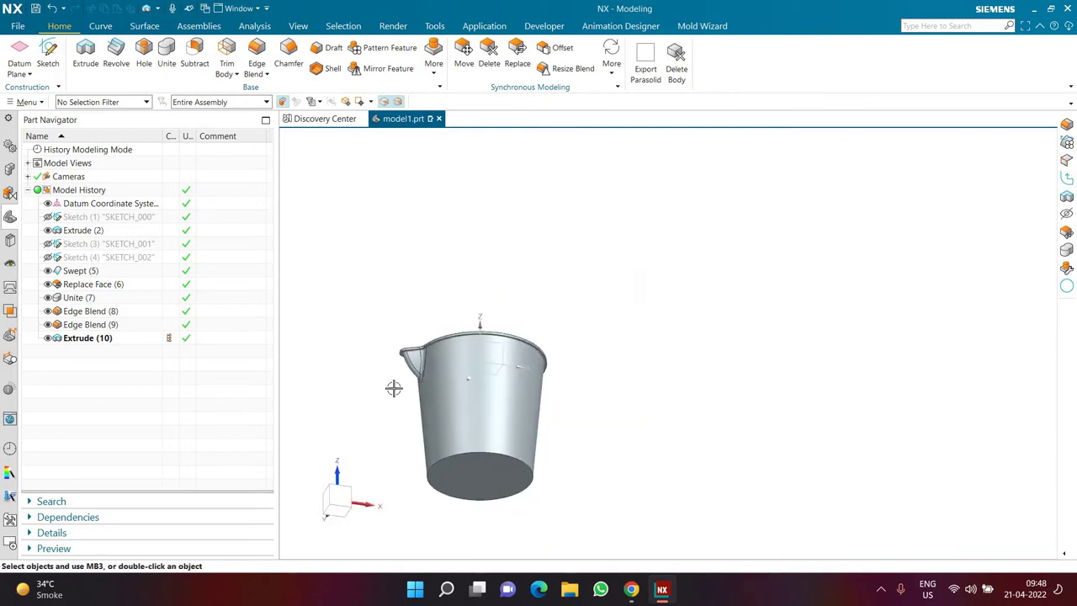
scroll(394, 388, up, 3)
middle_drag(399, 432, 413, 266)
scroll(416, 234, up, 3)
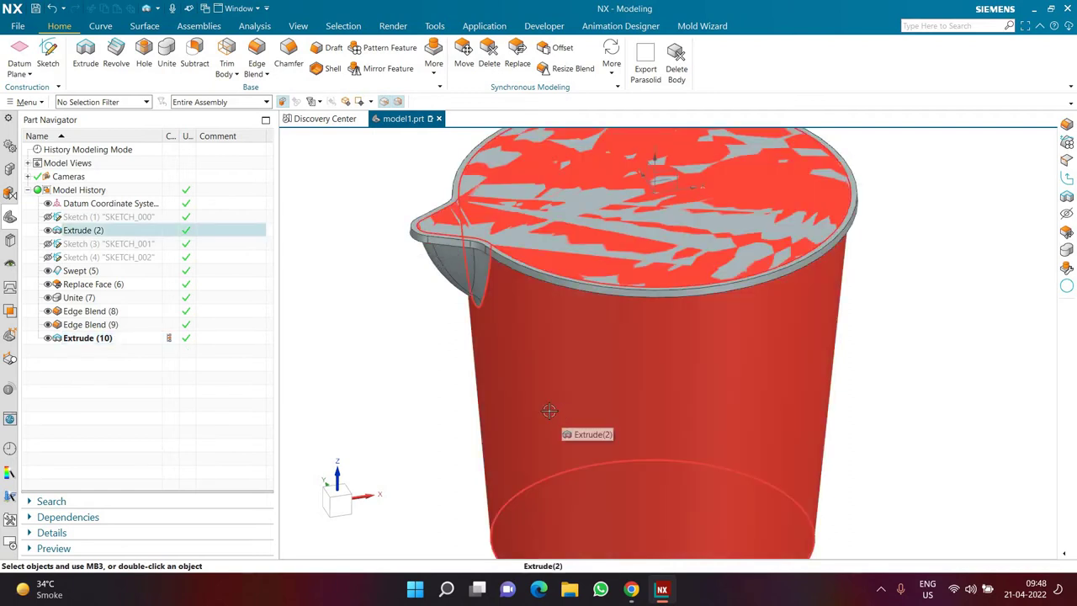
Step: Blend the mug's bottom outer edge with a 30 mm circular radius
scroll(451, 371, down, 3)
mouse_move(446, 356)
middle_down()
mouse_move(457, 332)
mouse_move(448, 348)
middle_up()
click(257, 53)
click(620, 411)
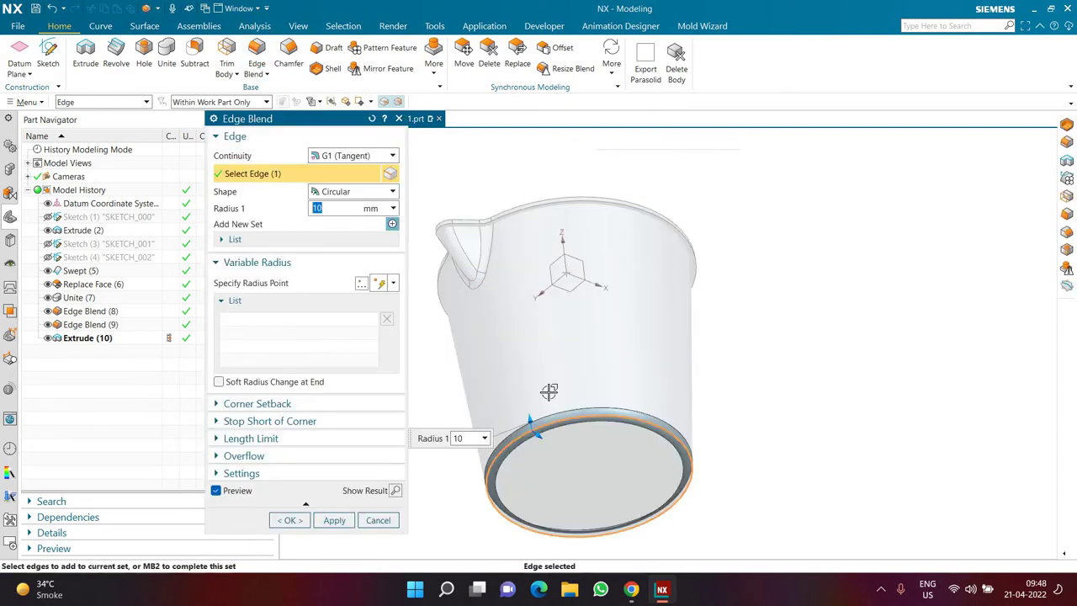
text(30)
key(Return)
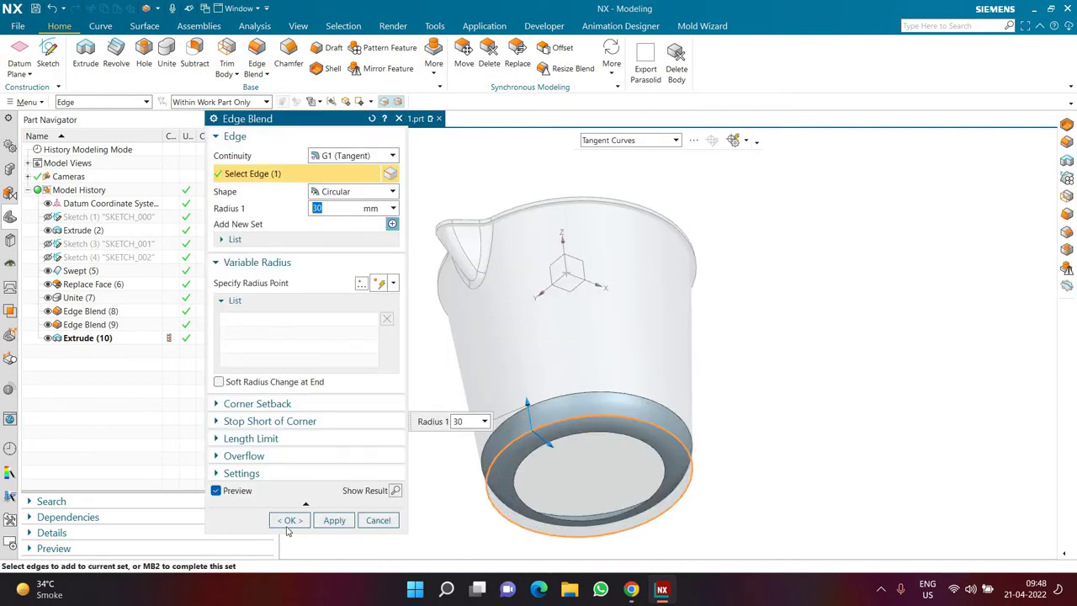
click(286, 520)
middle_drag(388, 359, 392, 374)
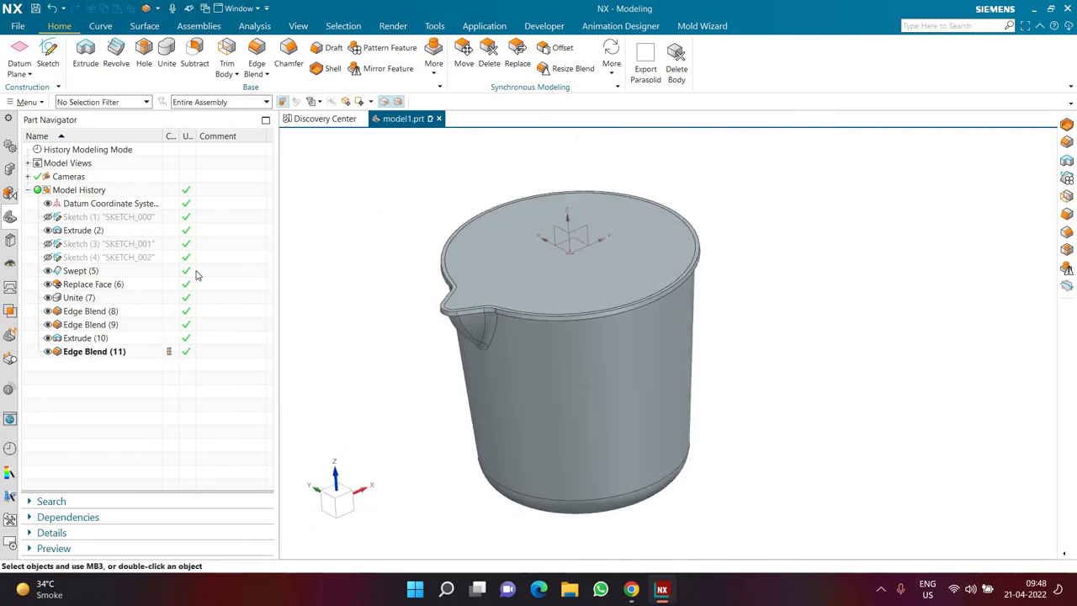
Step: Turn off timestamp order in the Part Navigator and select each of the two solid bodies to identify them
right_click(88, 380)
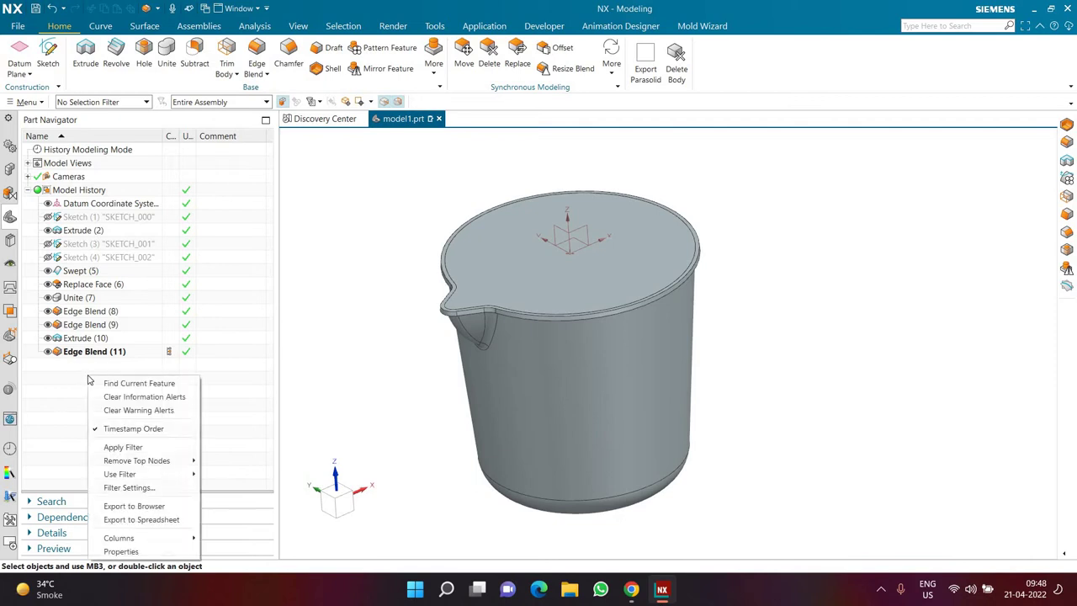
click(133, 429)
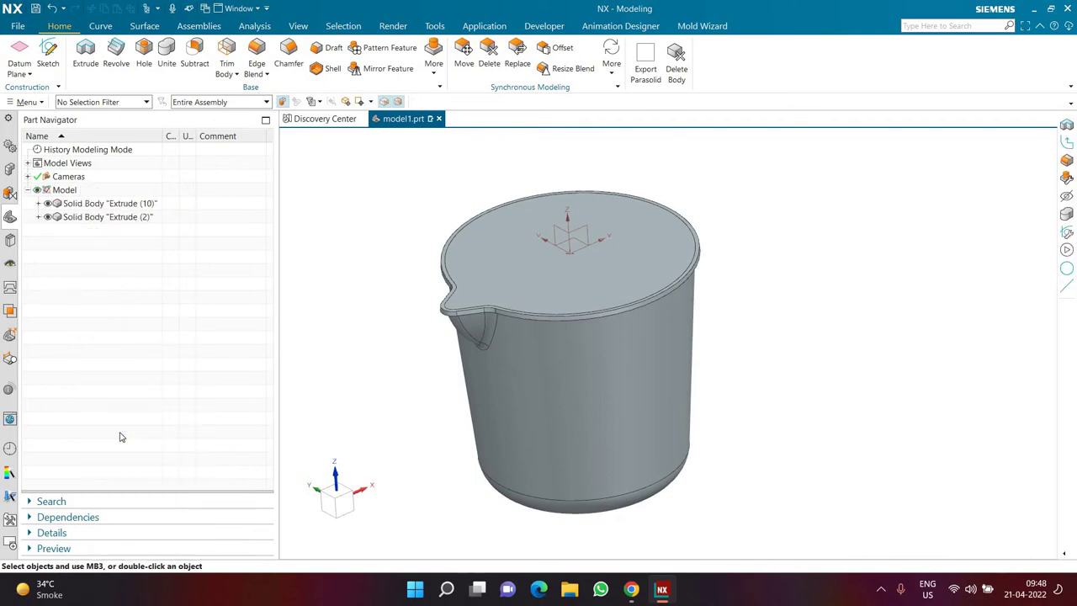
click(128, 208)
click(123, 217)
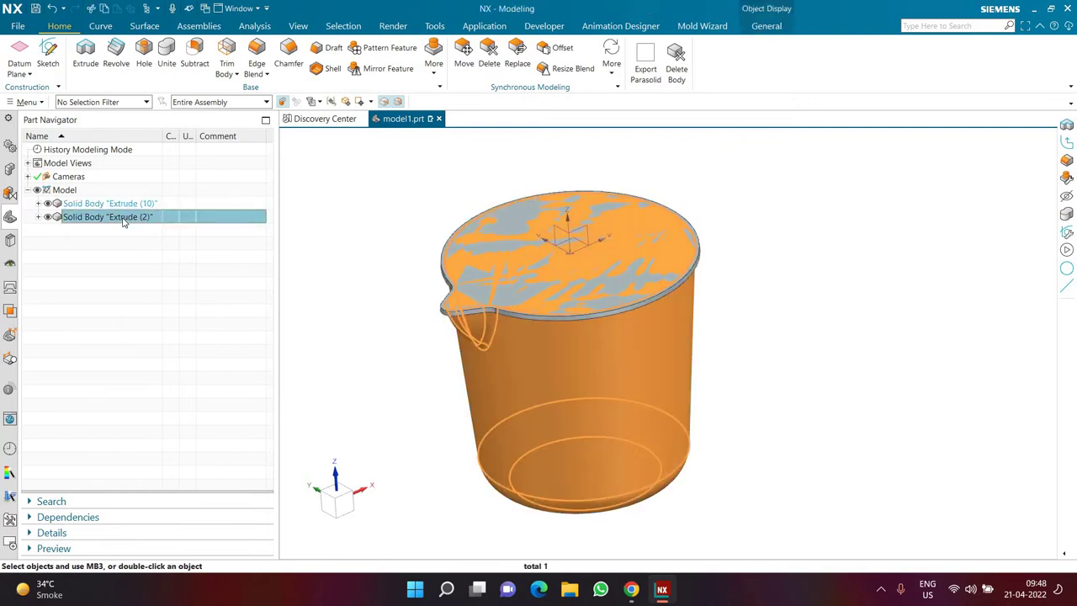
click(53, 214)
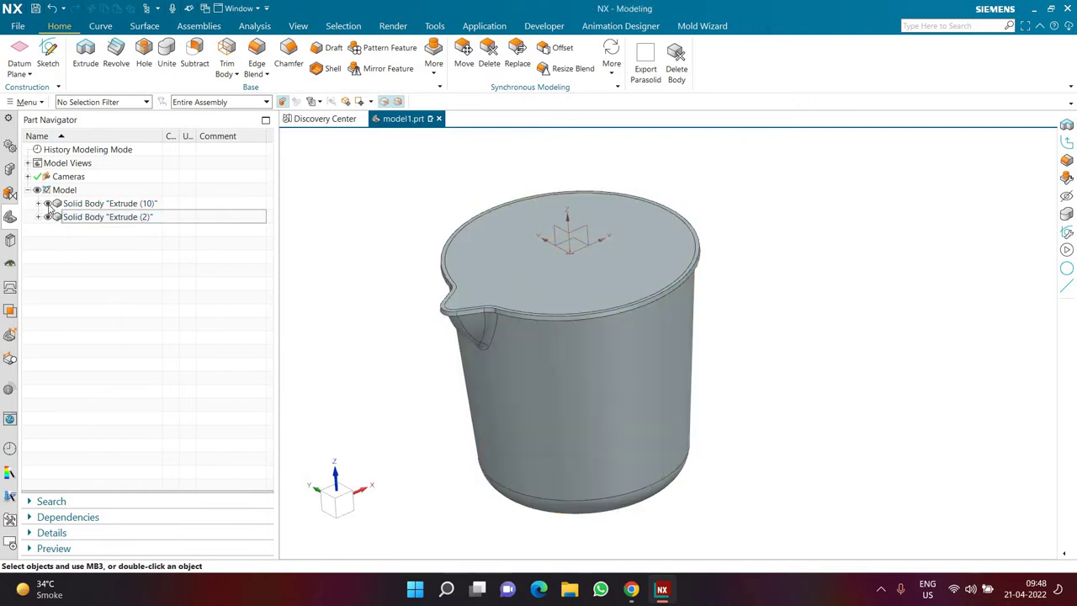
Step: Toggle the visibility of the rim body and the mug body, leaving only the rim body displayed
click(48, 204)
click(48, 204)
click(48, 204)
click(48, 203)
click(48, 204)
click(48, 204)
click(48, 204)
click(48, 204)
click(48, 217)
click(49, 217)
click(49, 217)
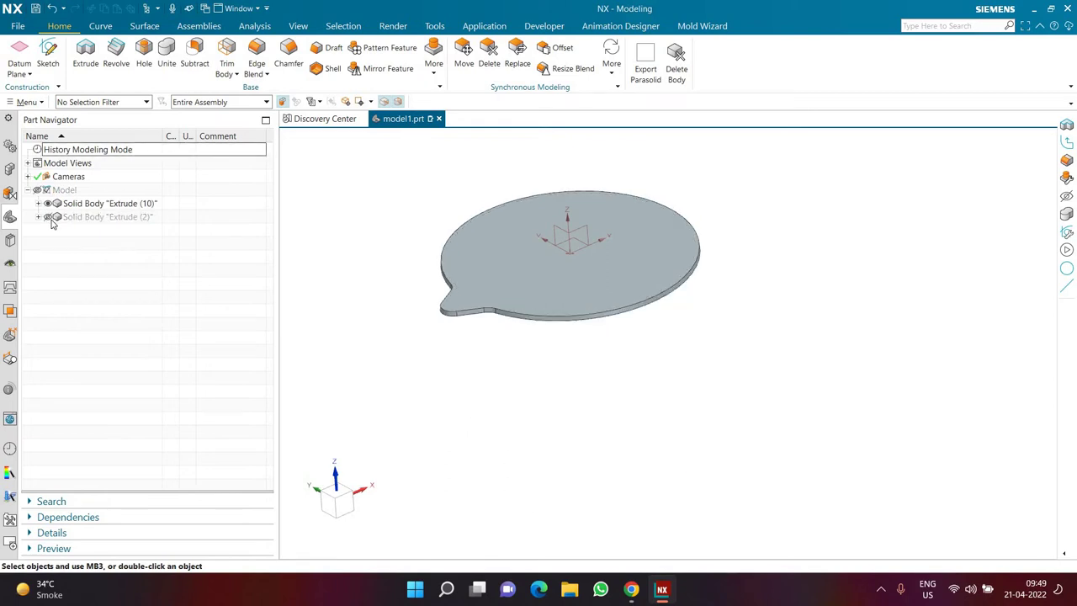
Step: Shell the rim body with a 1.8 mm wall thickness, opening its bottom face
middle_drag(460, 352, 527, 256)
scroll(527, 255, up, 3)
scroll(333, 150, down, 3)
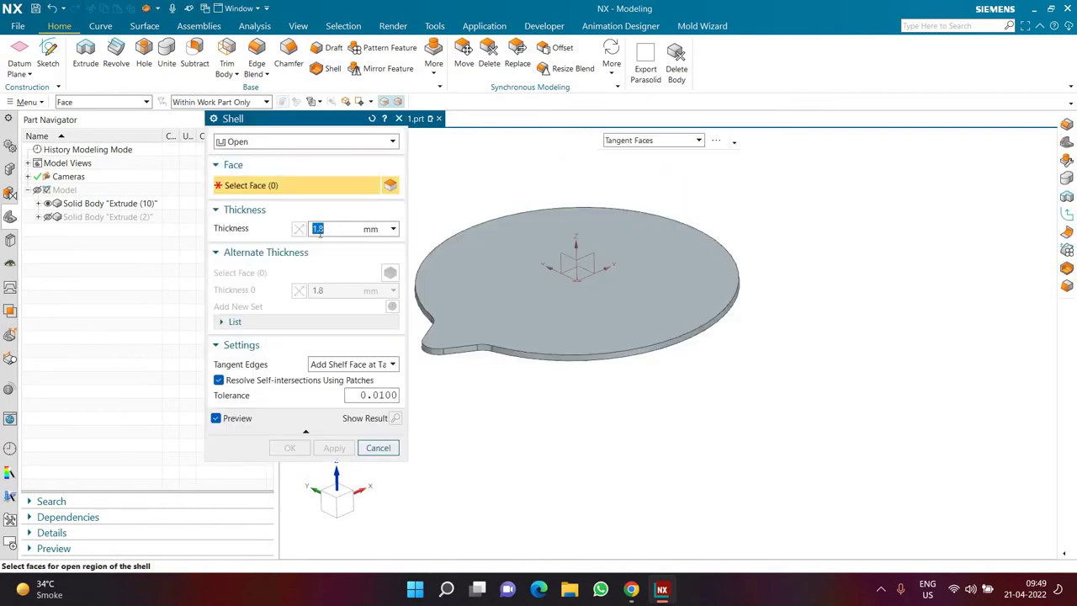
middle_drag(478, 355, 474, 306)
click(474, 305)
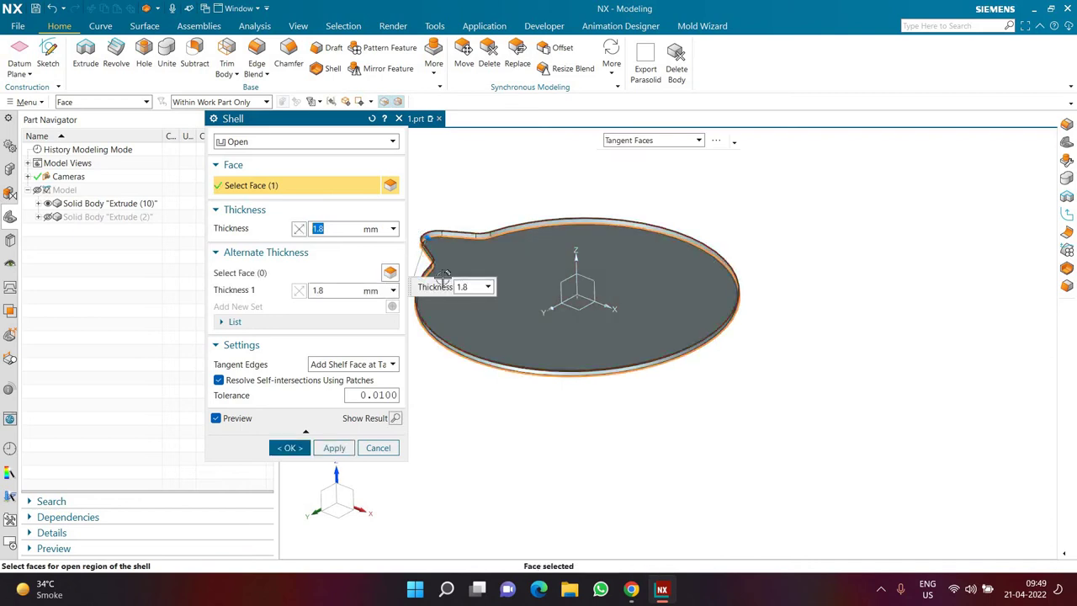
scroll(431, 251, up, 6)
scroll(507, 337, down, 2)
scroll(492, 306, down, 4)
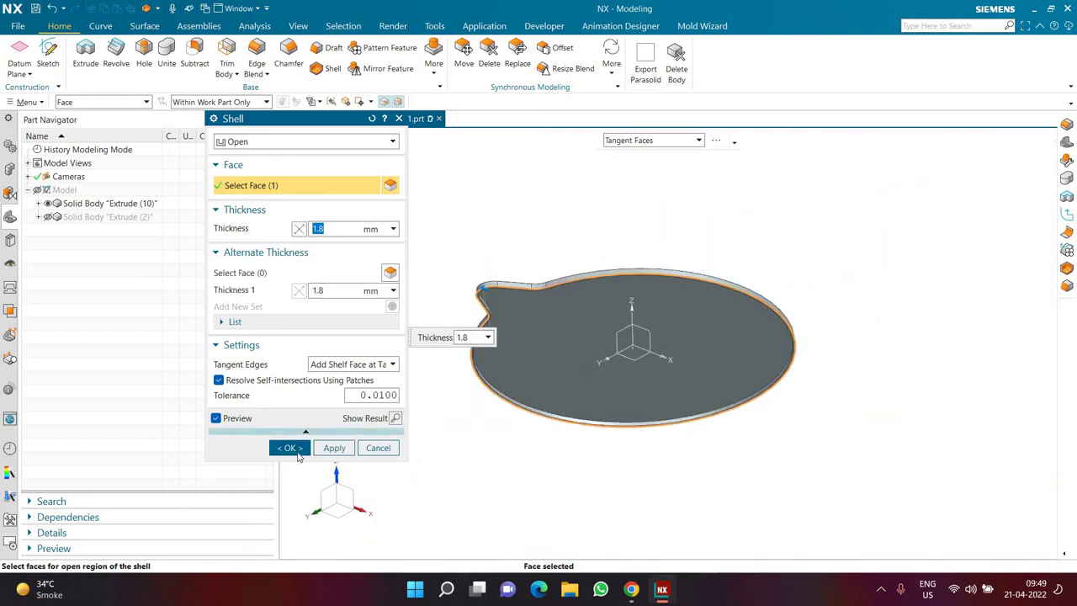
middle_drag(409, 329, 385, 358)
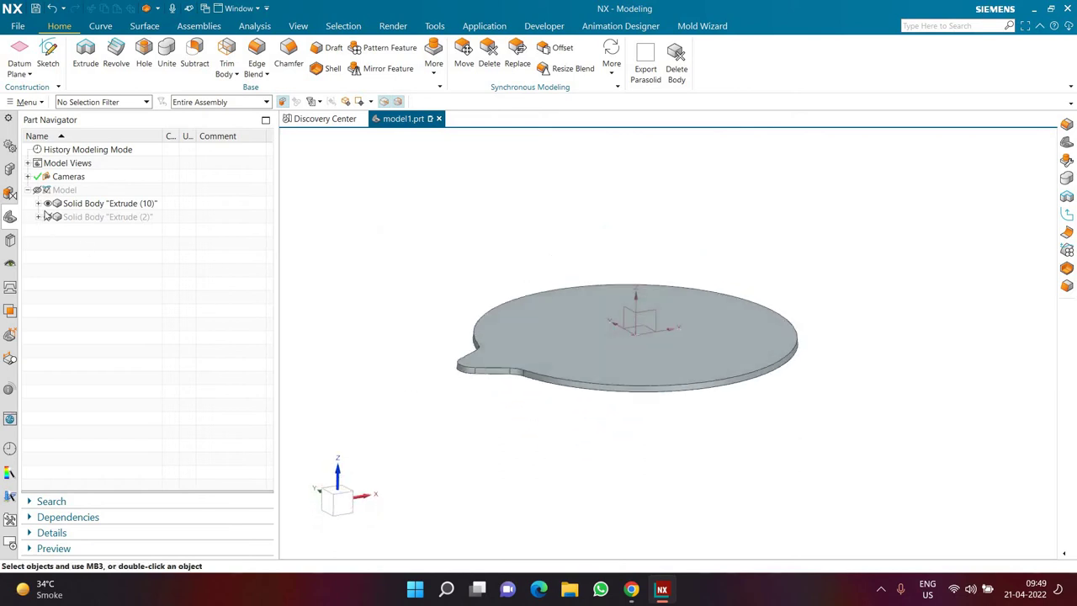
Step: Display only the mug body and shell it to a 1.8 mm thickness with its top face open
click(50, 205)
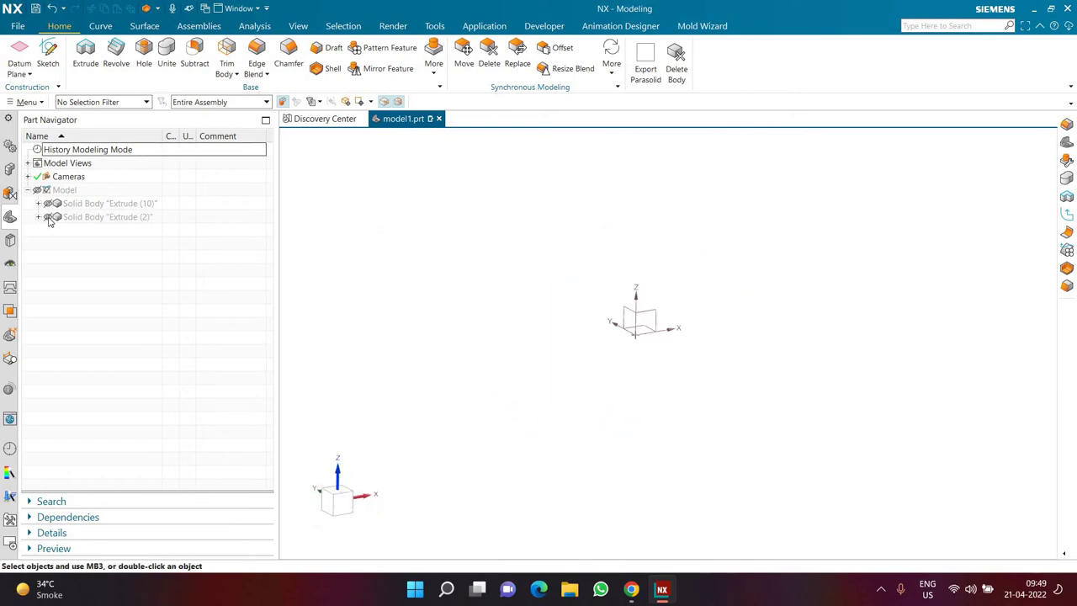
click(49, 217)
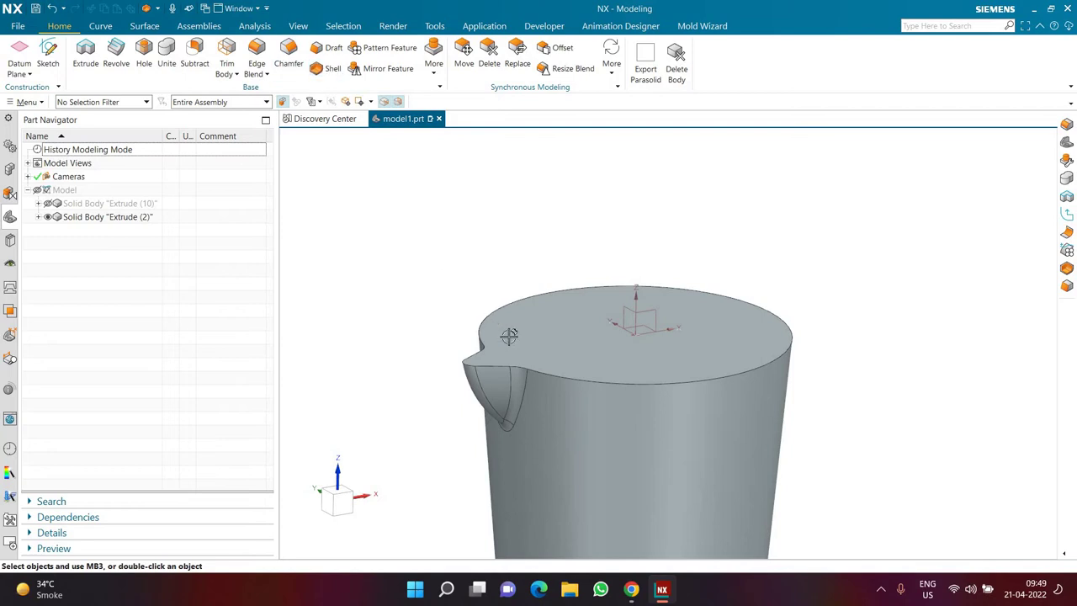
click(329, 68)
click(539, 337)
click(298, 448)
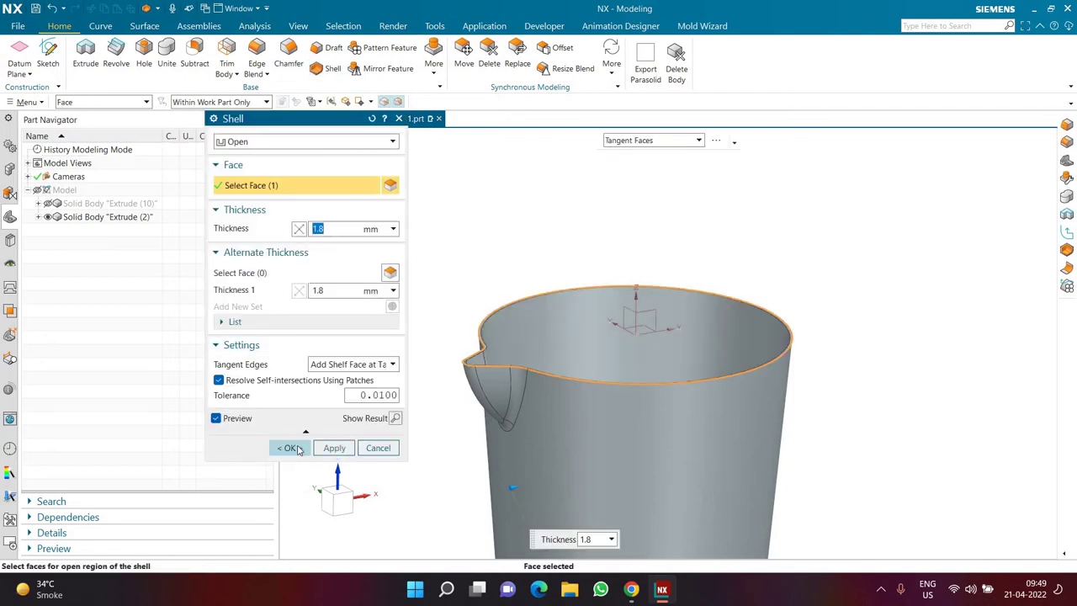
scroll(356, 318, down, 2)
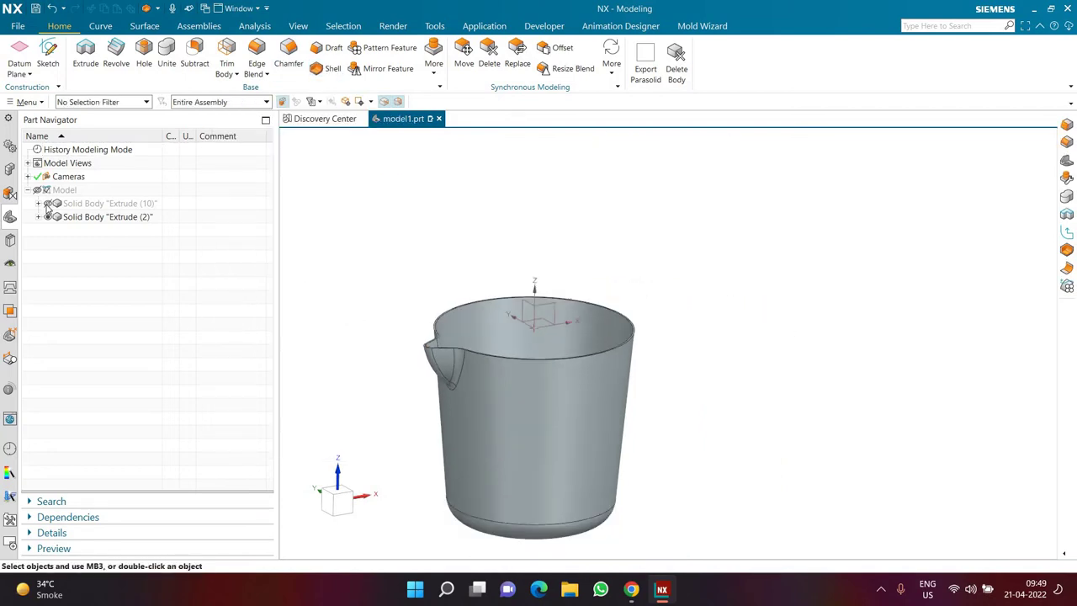
Step: Show the rim body together with the mug body and restore timestamp order in the Part Navigator
click(48, 204)
scroll(435, 348, up, 8)
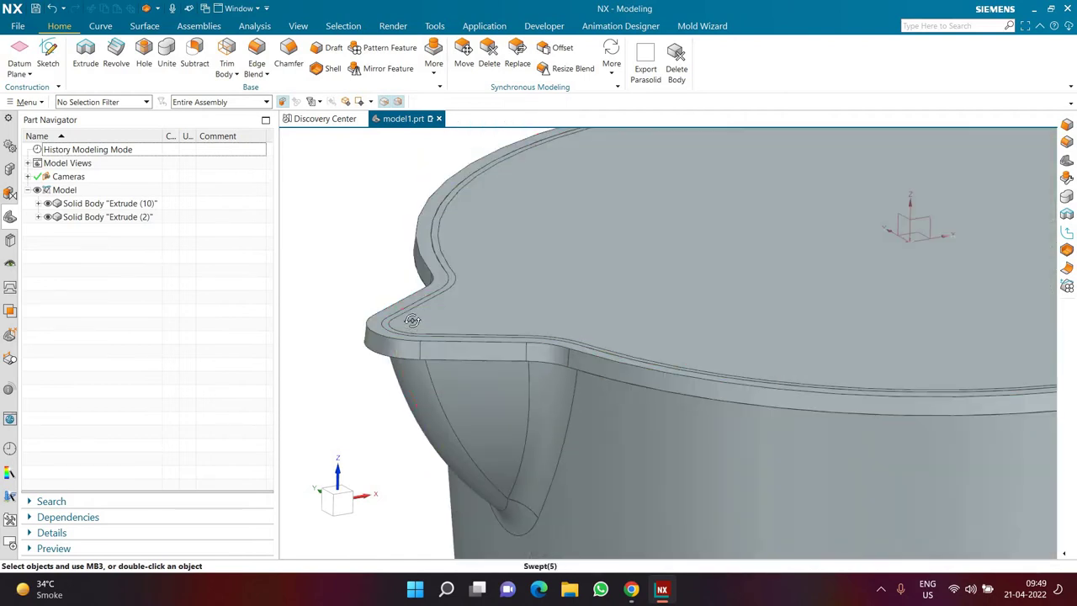
middle_drag(413, 321, 371, 328)
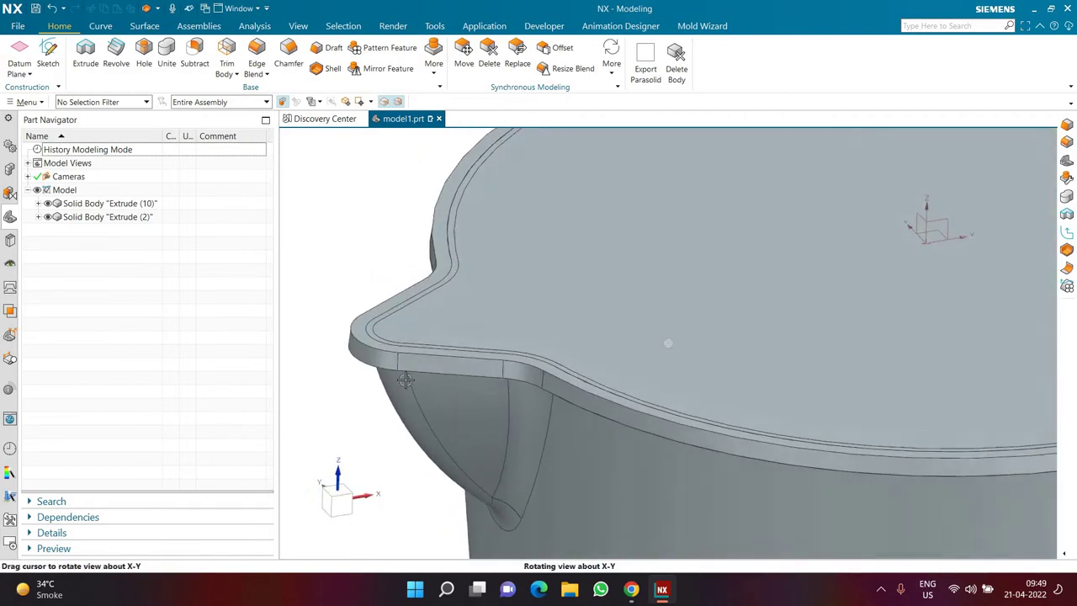
right_click(96, 274)
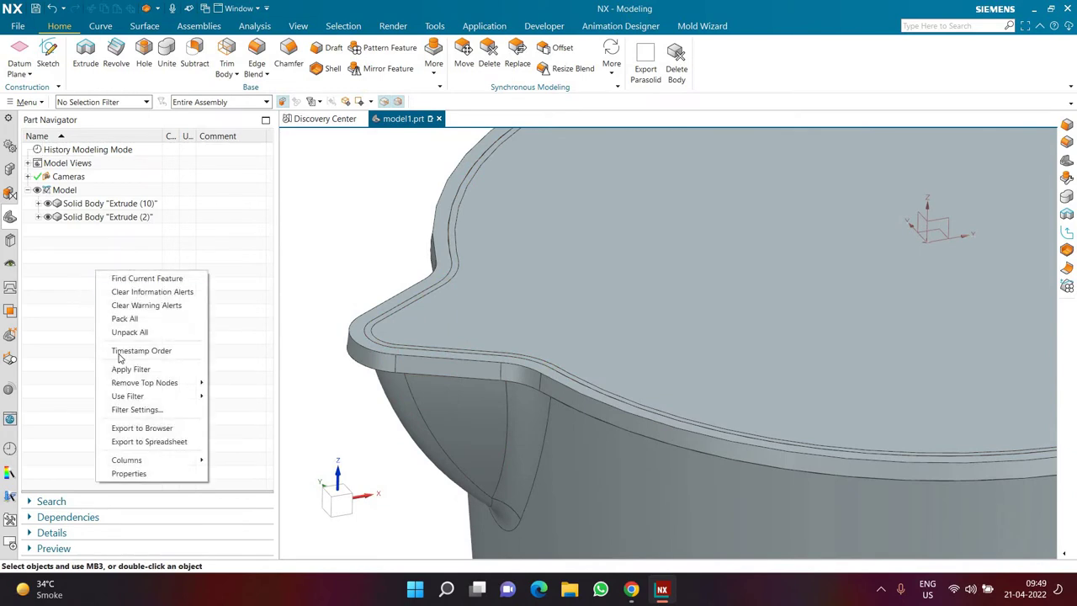
click(121, 351)
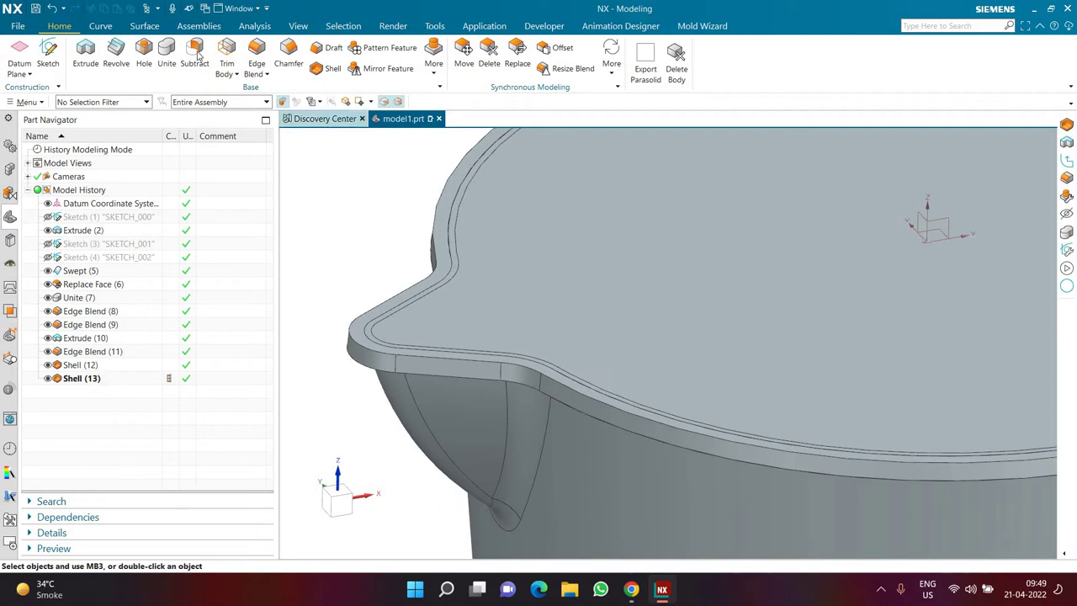
Step: Unite the rim body to the mug body with Define Regions, removing the region that covers the mug's opening
click(161, 55)
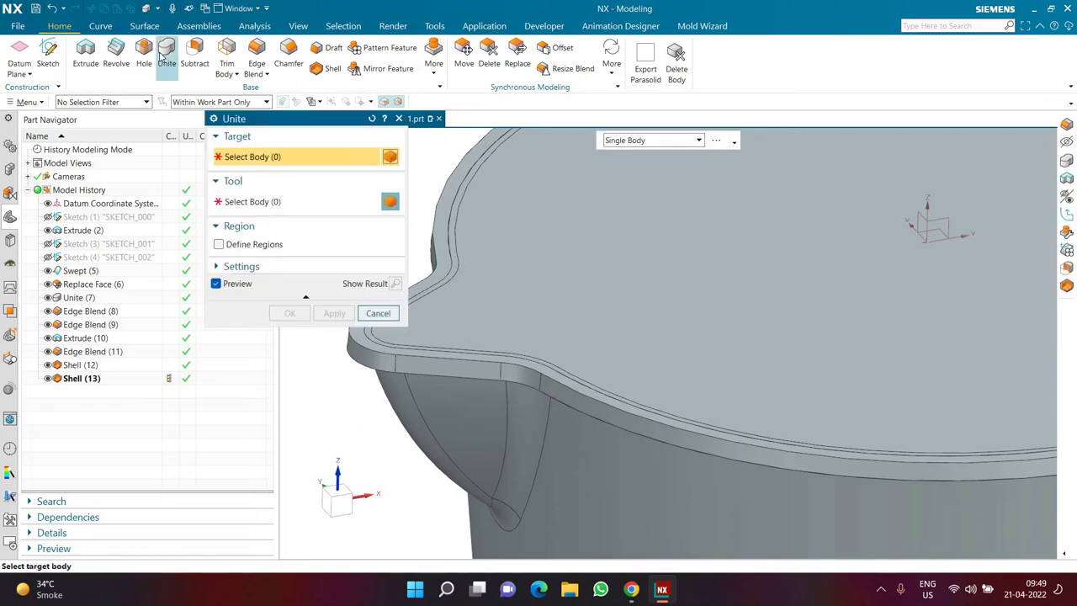
scroll(611, 256, up, 4)
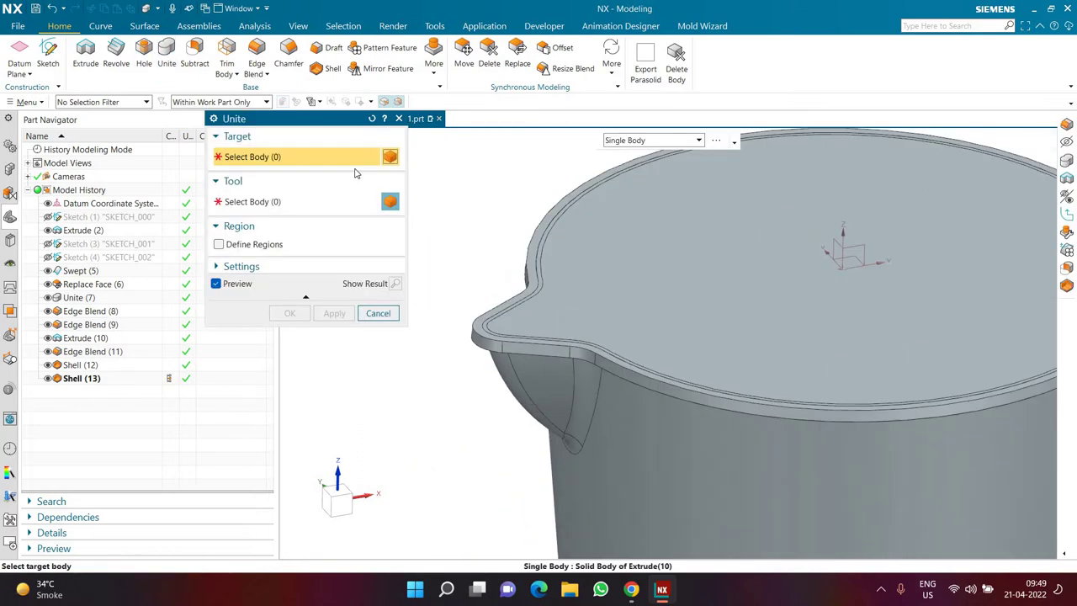
click(592, 403)
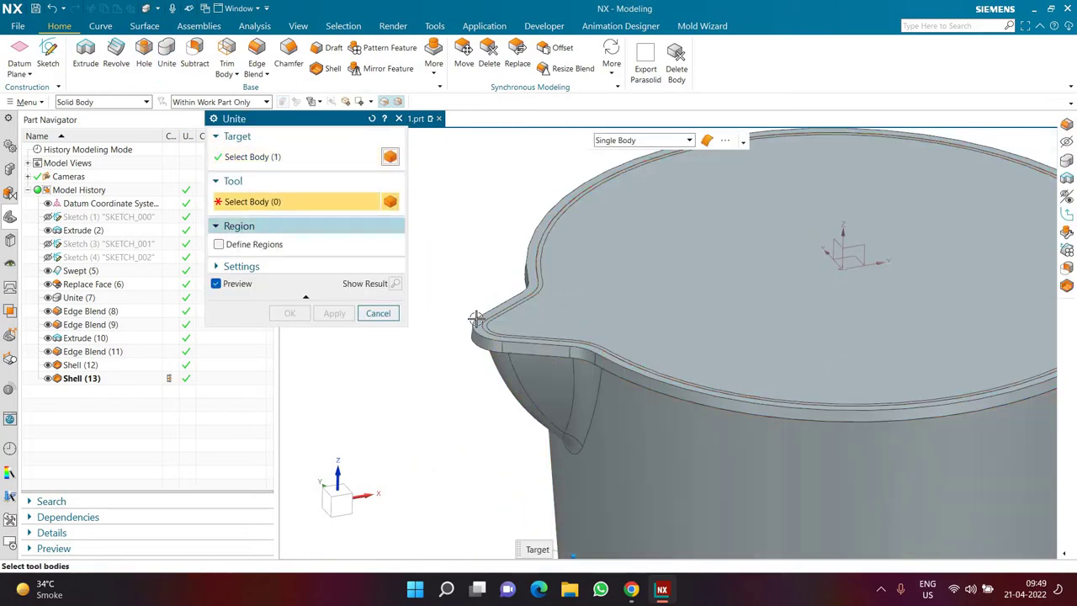
click(248, 245)
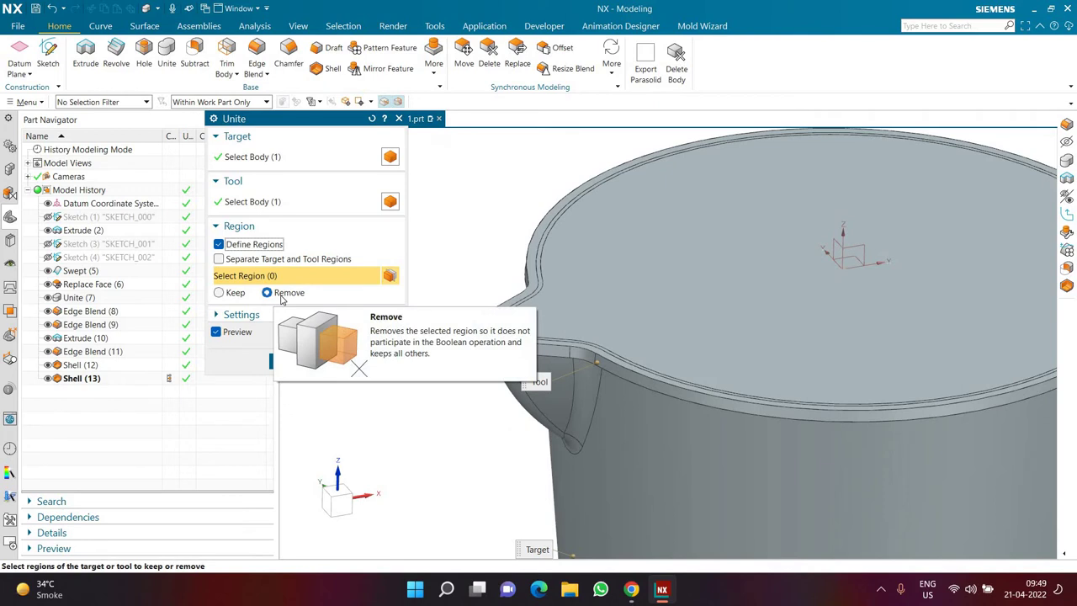
click(282, 297)
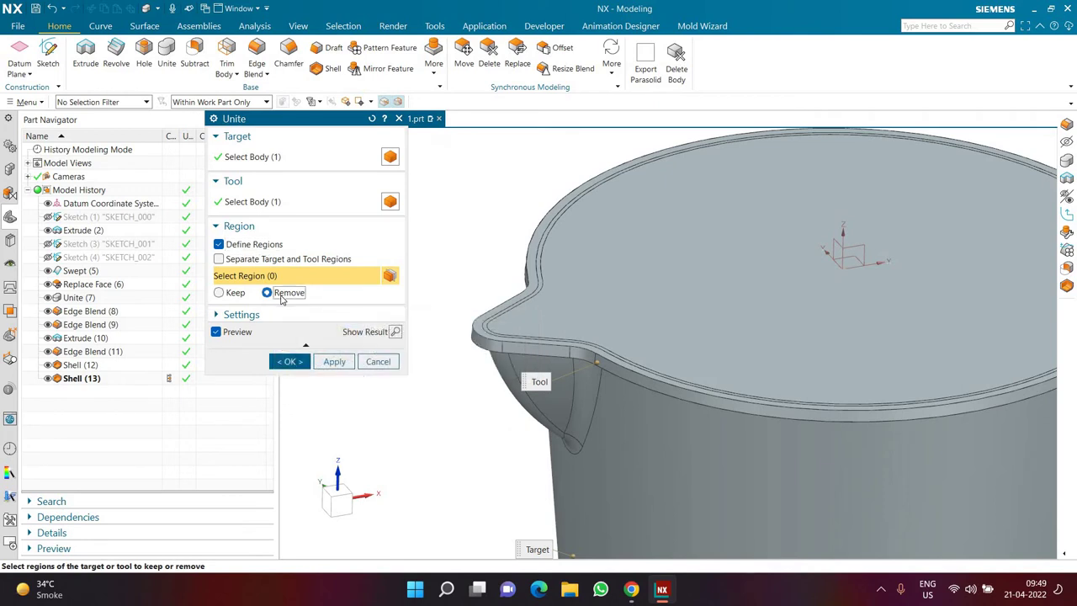
click(608, 321)
scroll(593, 311, down, 2)
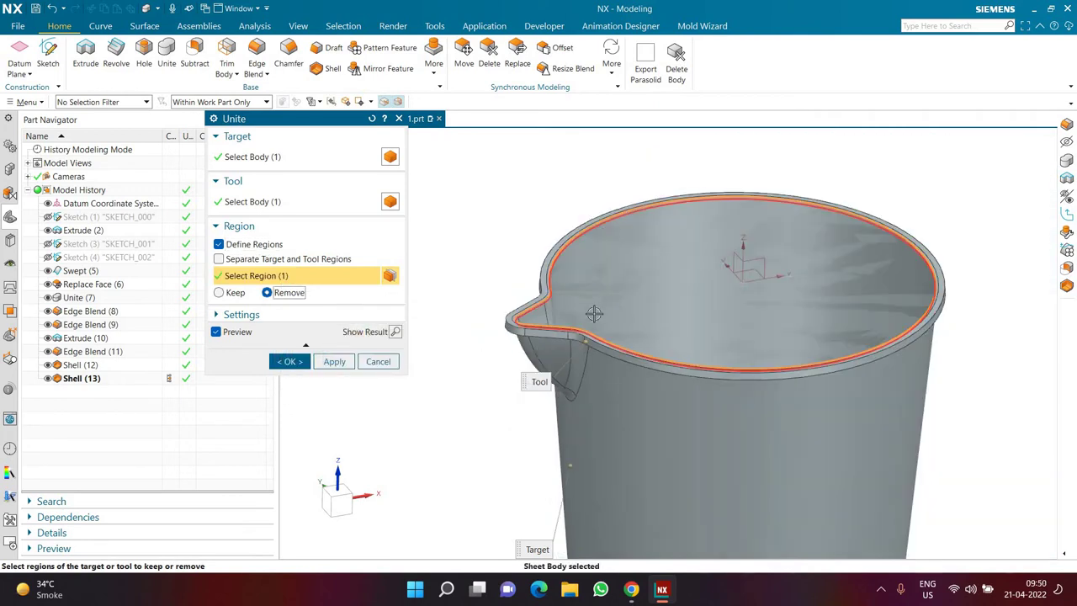
click(297, 363)
Step: Examine the united rim, spout, interior and base of the mug from several angles
middle_drag(430, 298, 432, 333)
scroll(604, 308, up, 4)
middle_drag(472, 268, 464, 296)
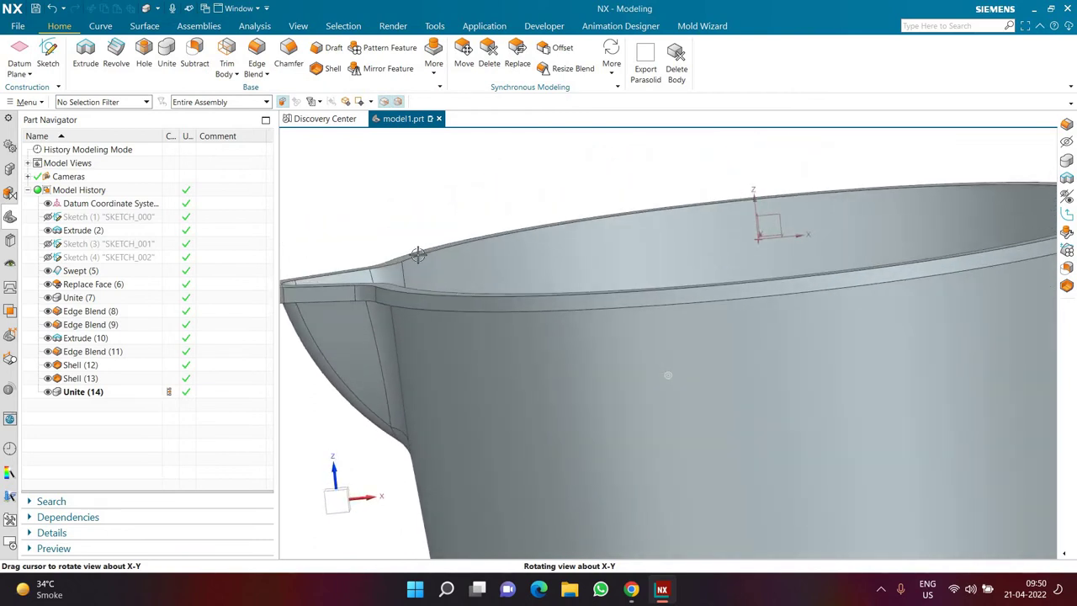
scroll(418, 255, down, 5)
middle_drag(424, 378, 408, 360)
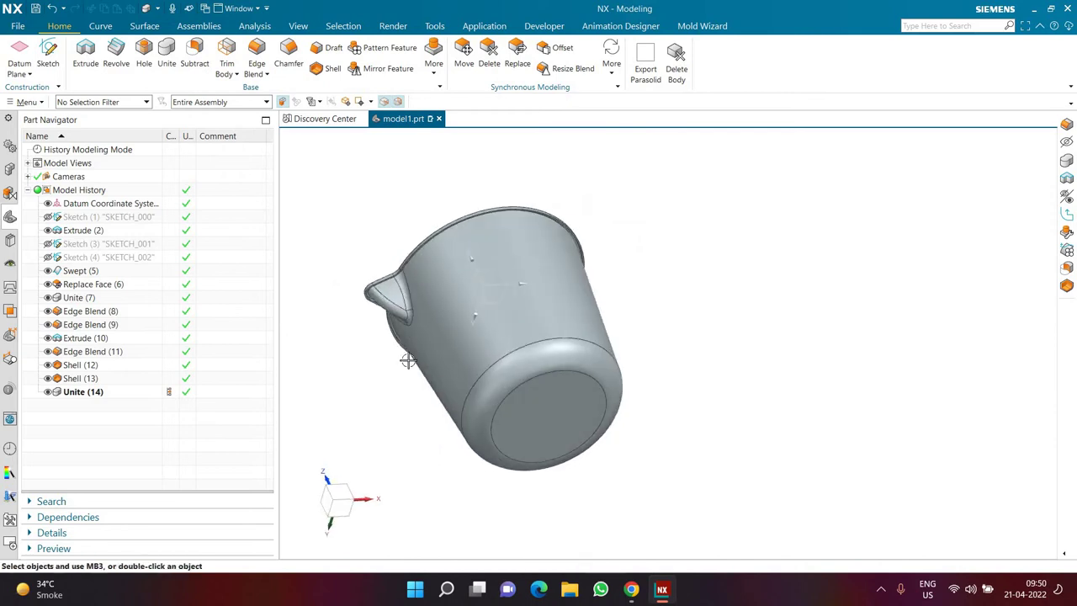
Step: Create a Tube along the circular edge of the mug's flat base, with 7 mm outer diameter, 0 mm inner diameter and Boolean None
scroll(407, 361, up, 3)
click(144, 26)
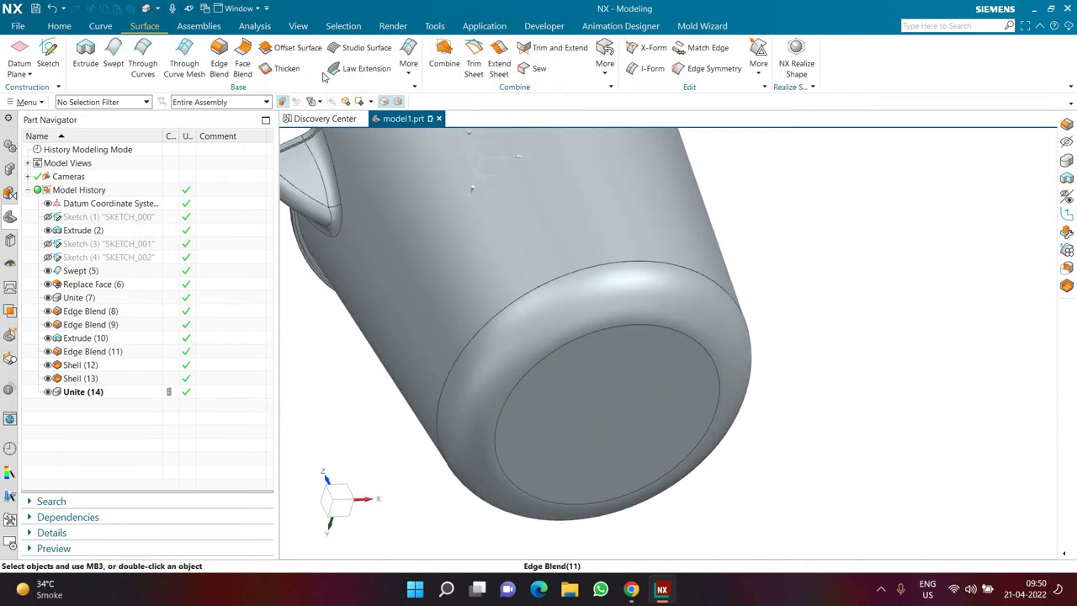
click(408, 63)
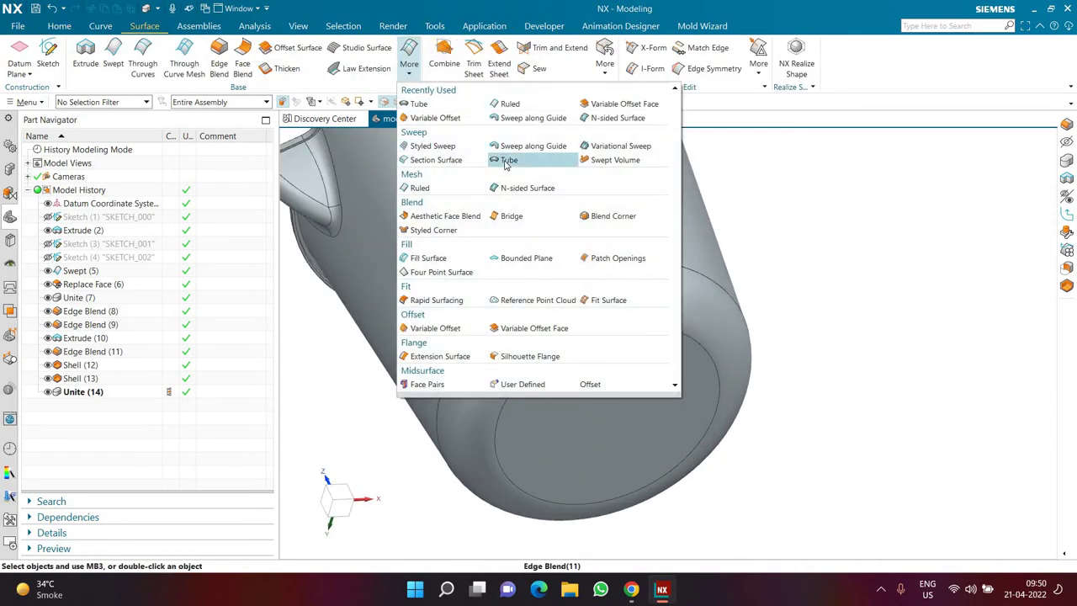
click(509, 162)
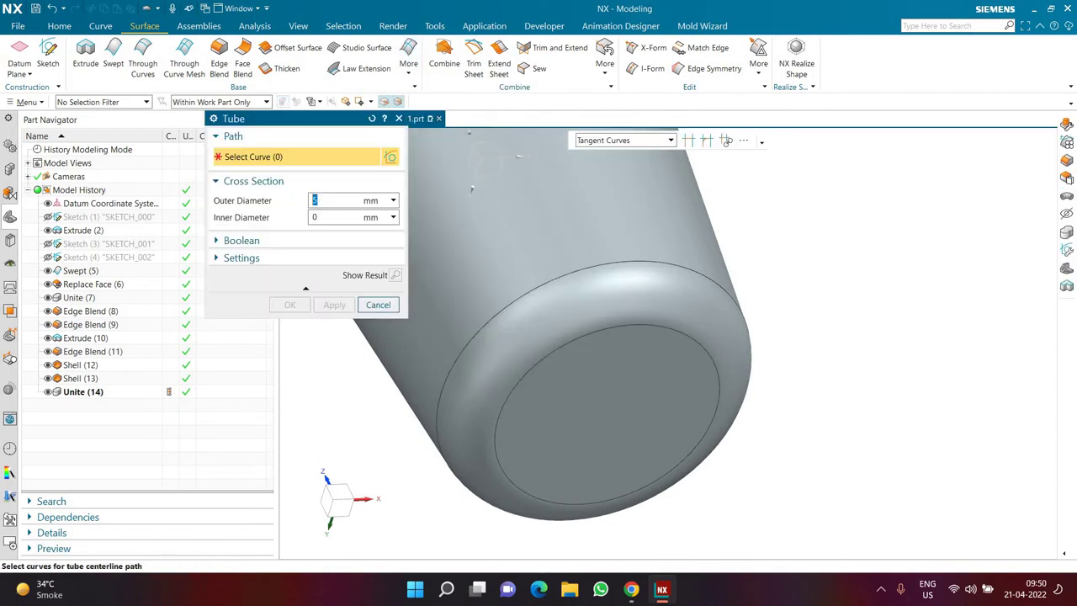
scroll(710, 350, up, 2)
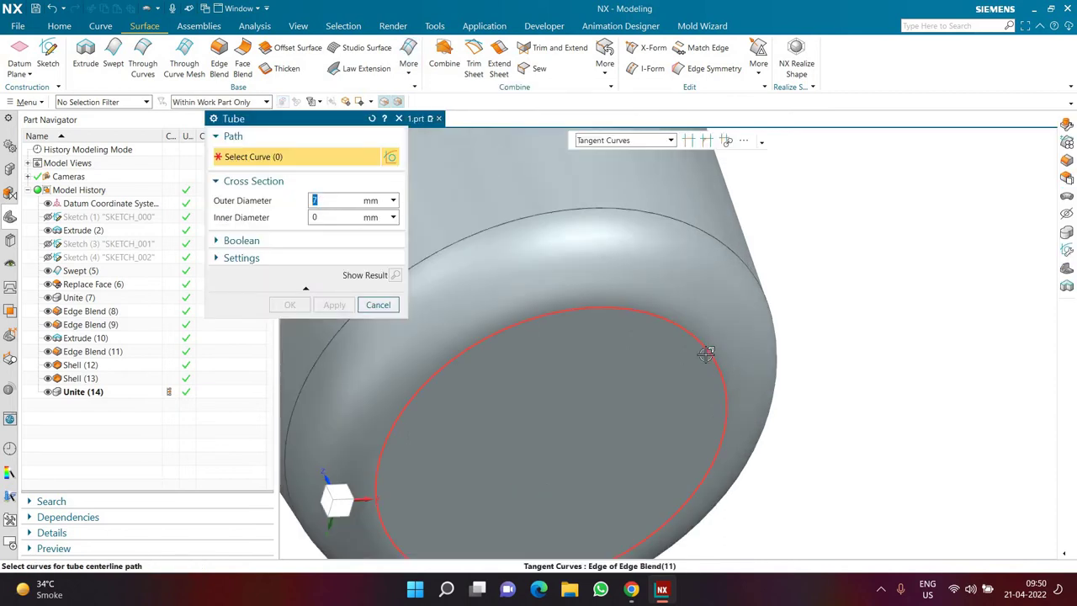
click(704, 356)
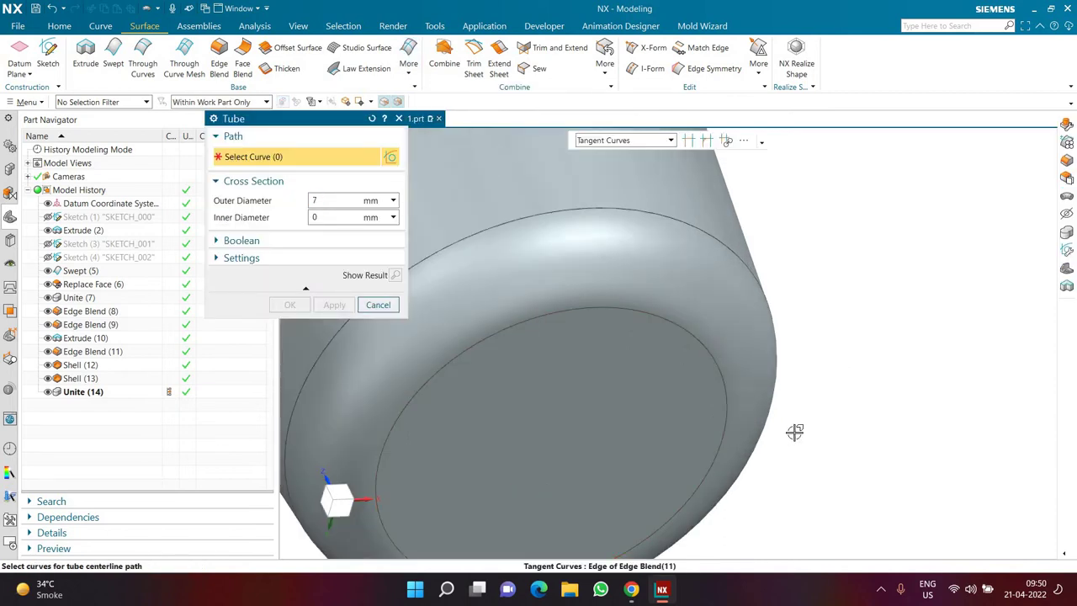
click(271, 243)
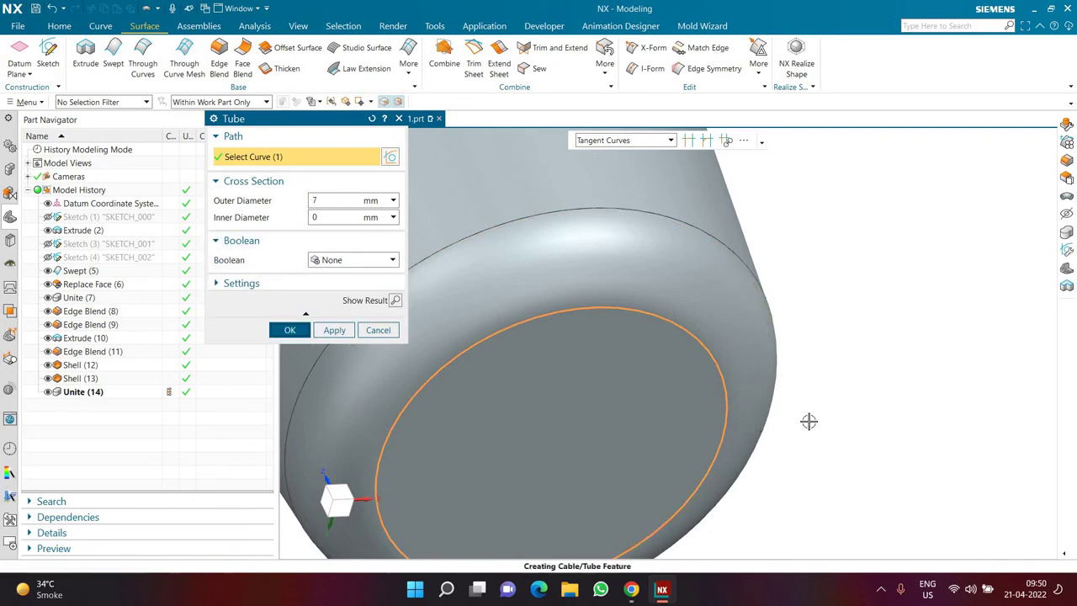
Step: Unite the tube ring to the mug body with Define Regions, removing the tube's region that protrudes inside the mug
scroll(702, 294, down, 5)
middle_drag(703, 362, 734, 383)
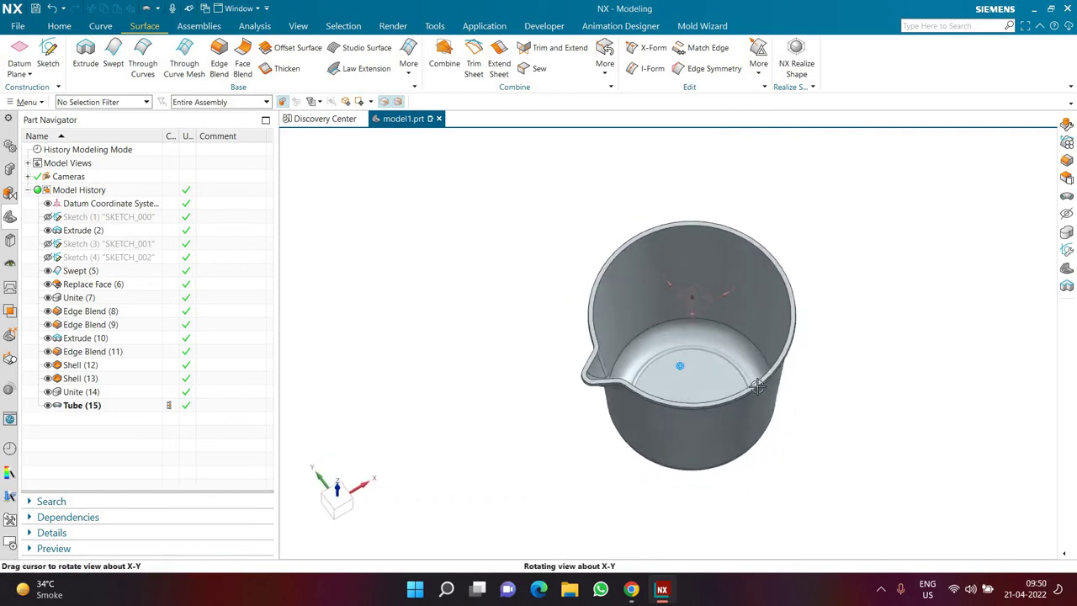
scroll(738, 379, up, 6)
click(59, 26)
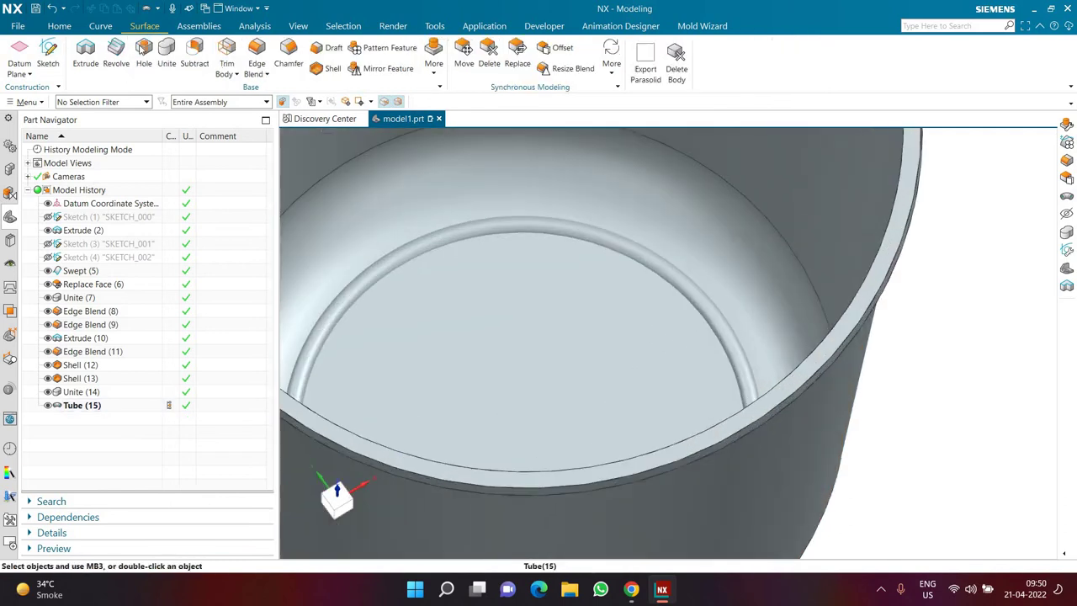
click(167, 56)
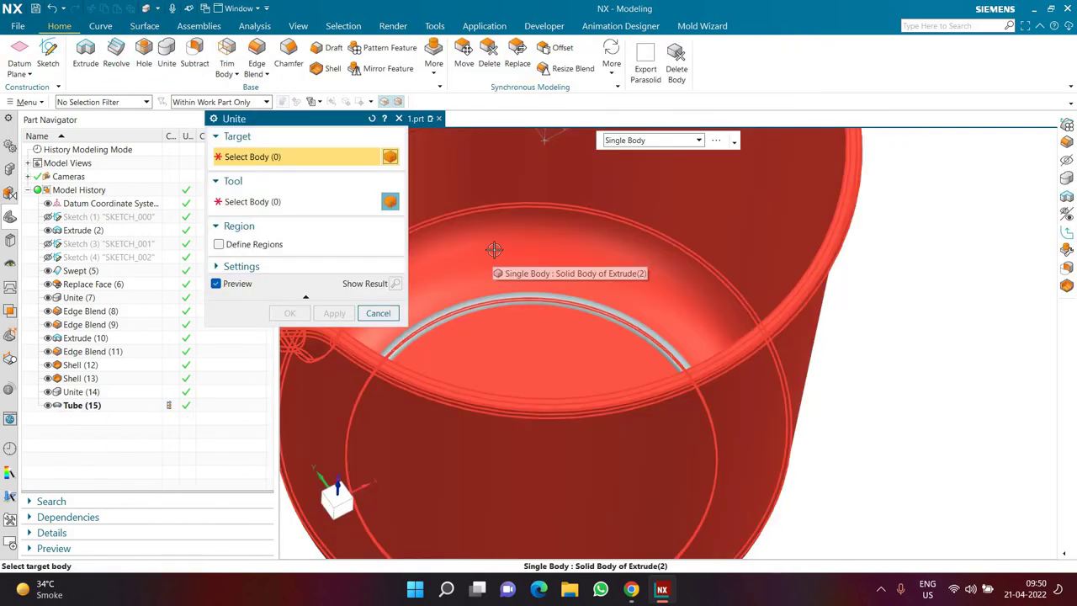
click(501, 253)
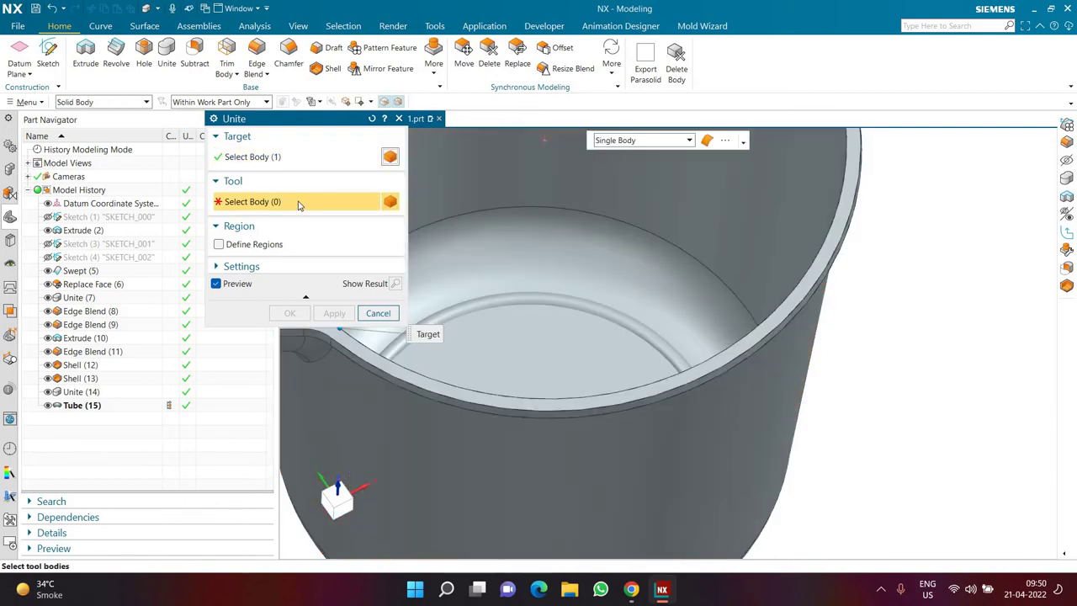
click(486, 299)
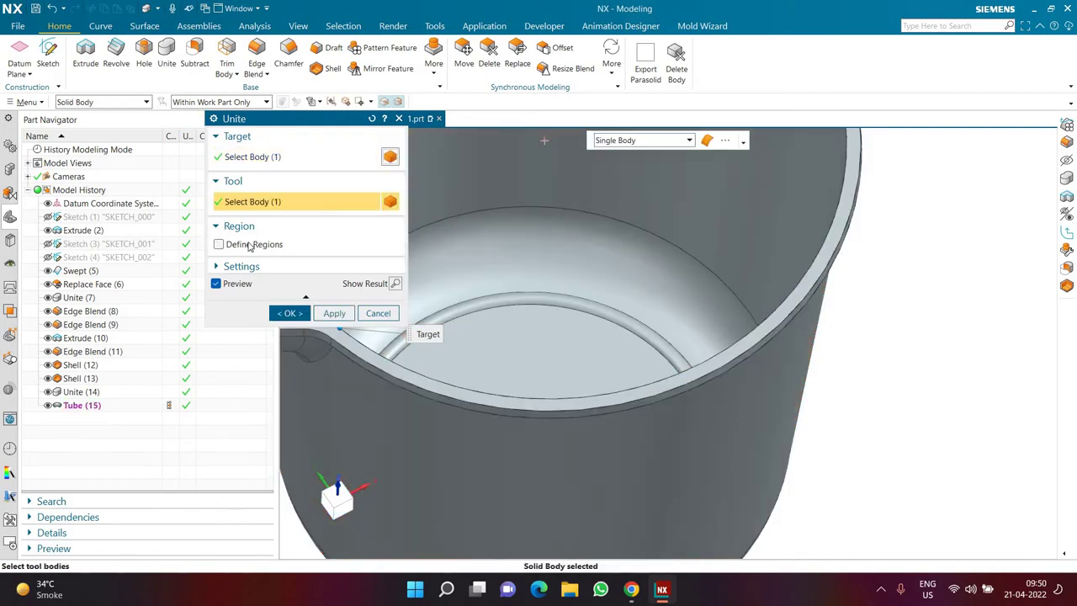
click(230, 244)
click(285, 295)
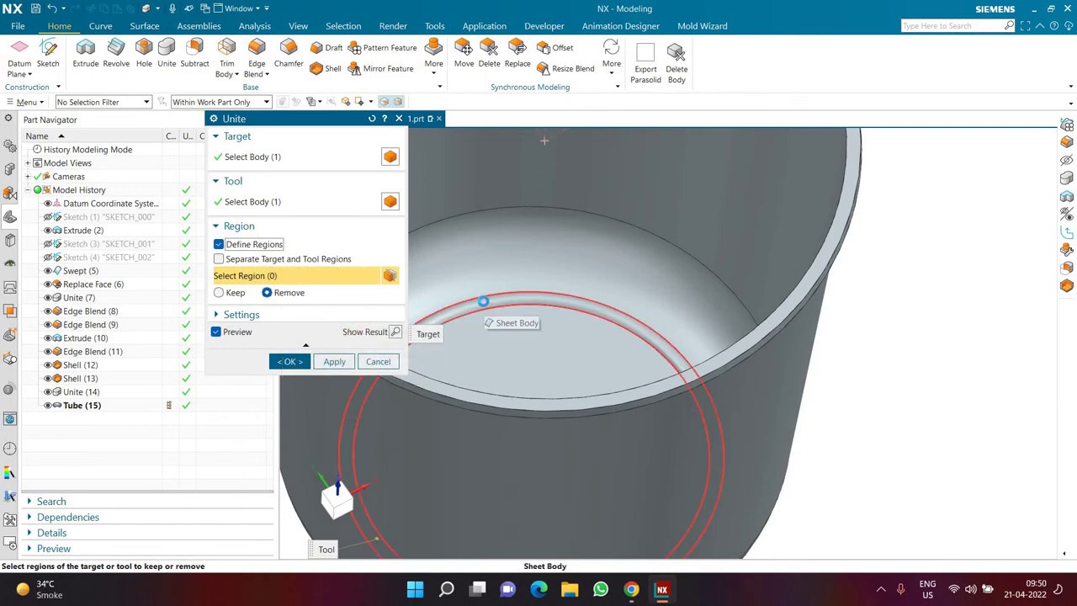
click(483, 302)
click(289, 363)
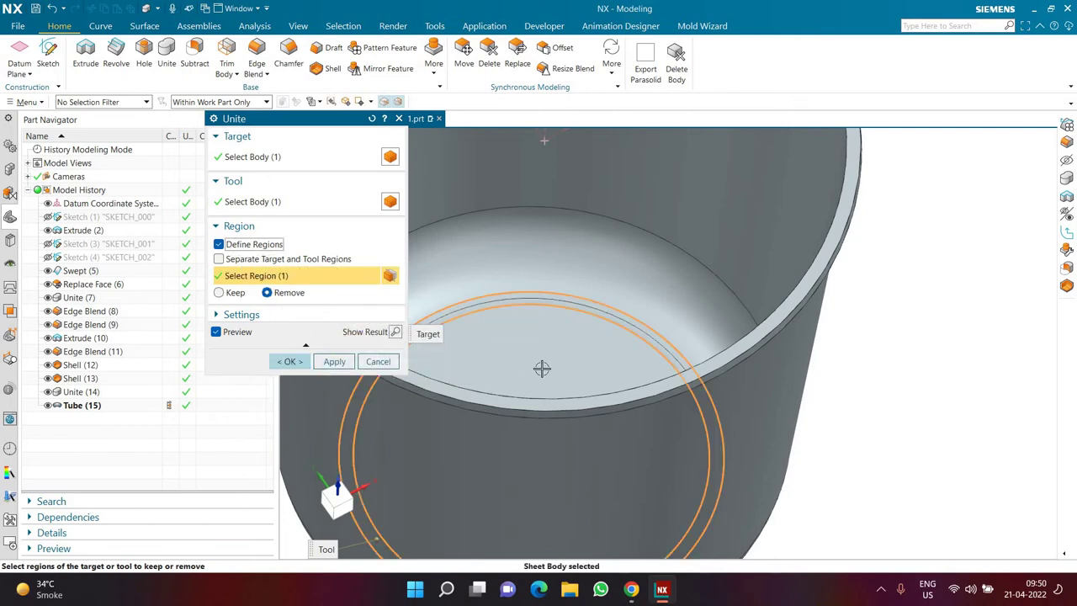
Step: Blend both edges of the tube ring on the underside of the mug with a 5 mm circular radius
scroll(476, 292, down, 5)
middle_drag(479, 289, 522, 264)
scroll(505, 307, up, 3)
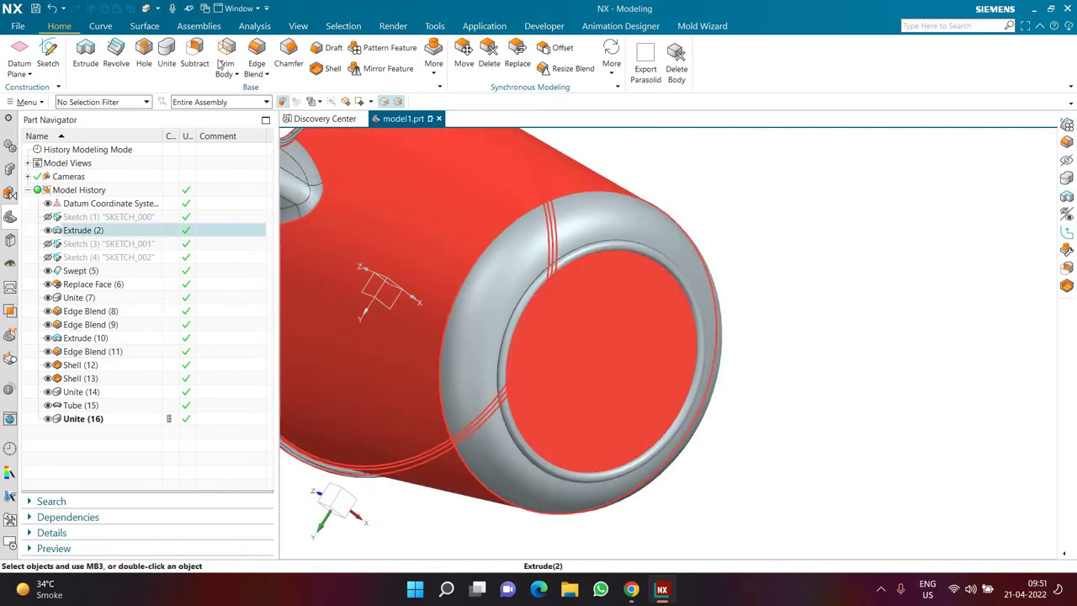
click(257, 57)
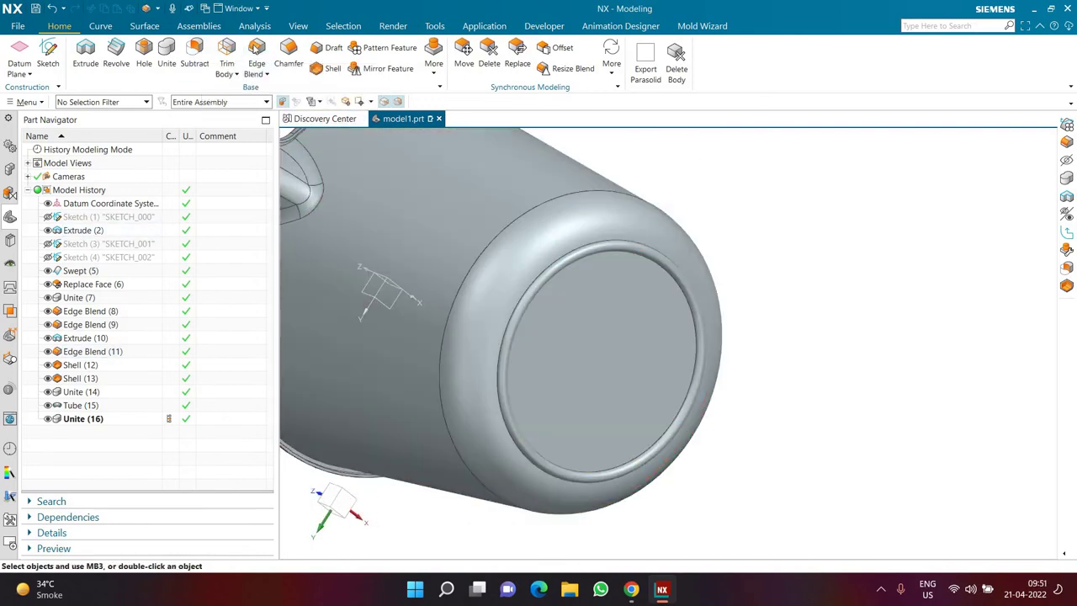
scroll(599, 305, up, 3)
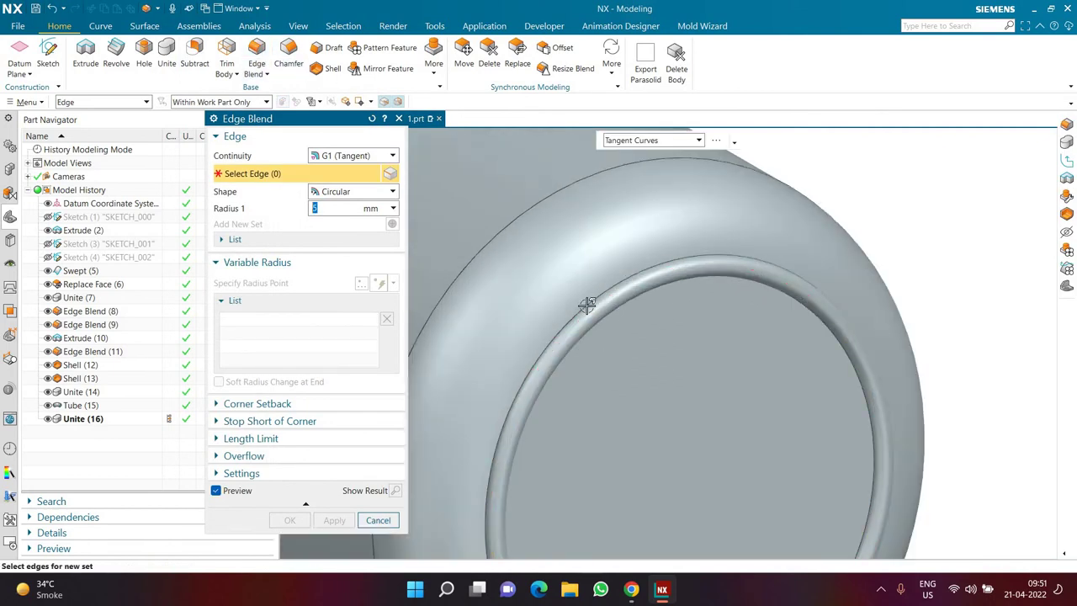
click(581, 335)
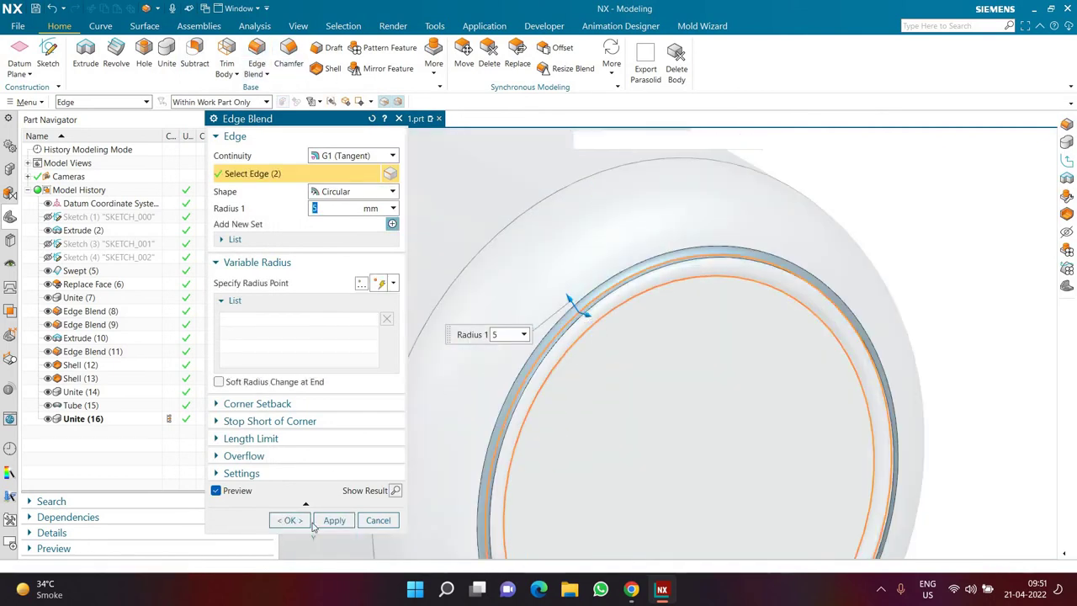
middle_click(493, 324)
Step: Start a new sketch on the front XZ plane of the mug
scroll(460, 213, down, 3)
middle_drag(433, 201, 371, 293)
scroll(373, 291, down, 1)
scroll(432, 193, up, 3)
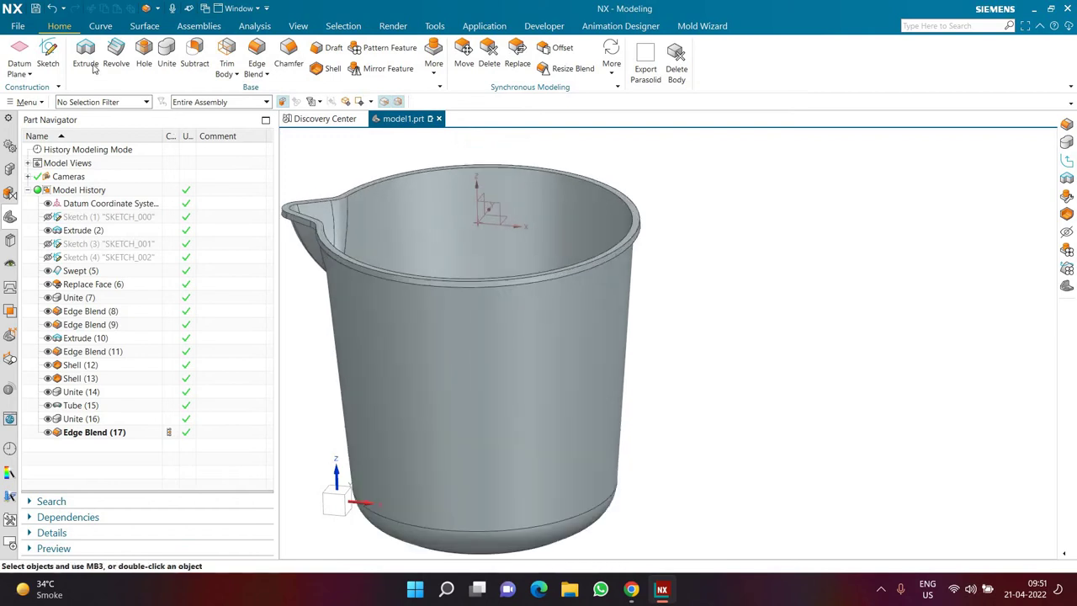
click(52, 59)
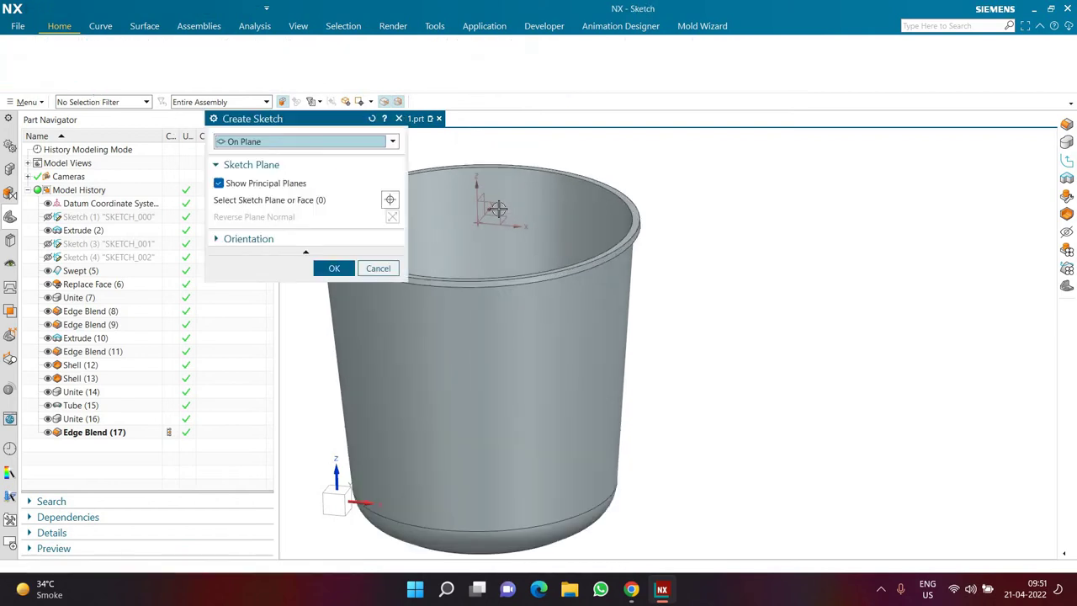
click(505, 223)
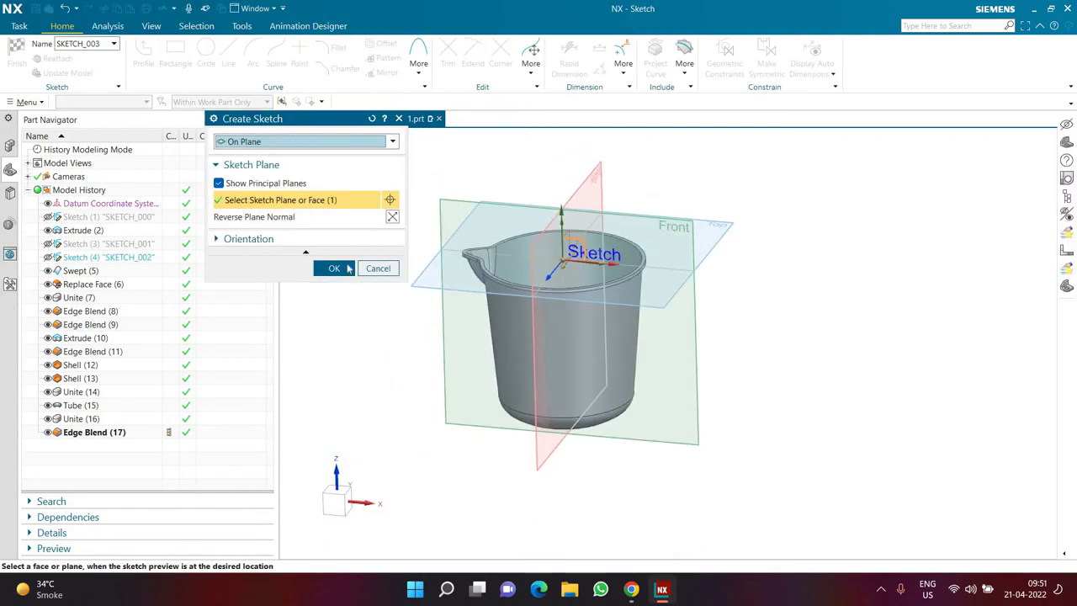
click(335, 268)
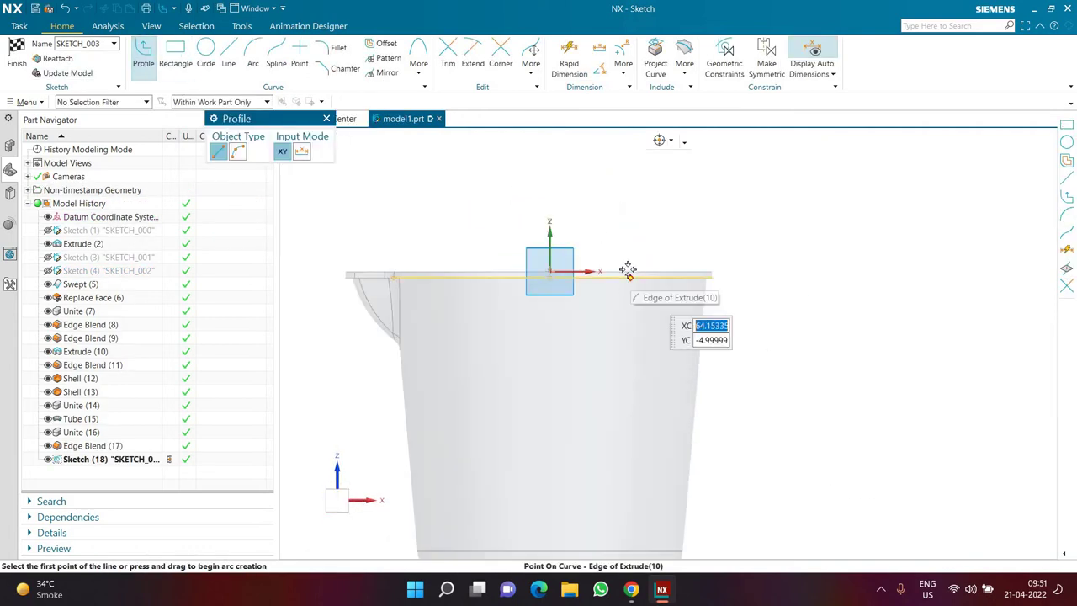
Step: Sketch a handle path with a horizontal line about 115 mm long at rim height and a vertical line about 145 mm long downward
click(628, 271)
click(772, 273)
click(772, 453)
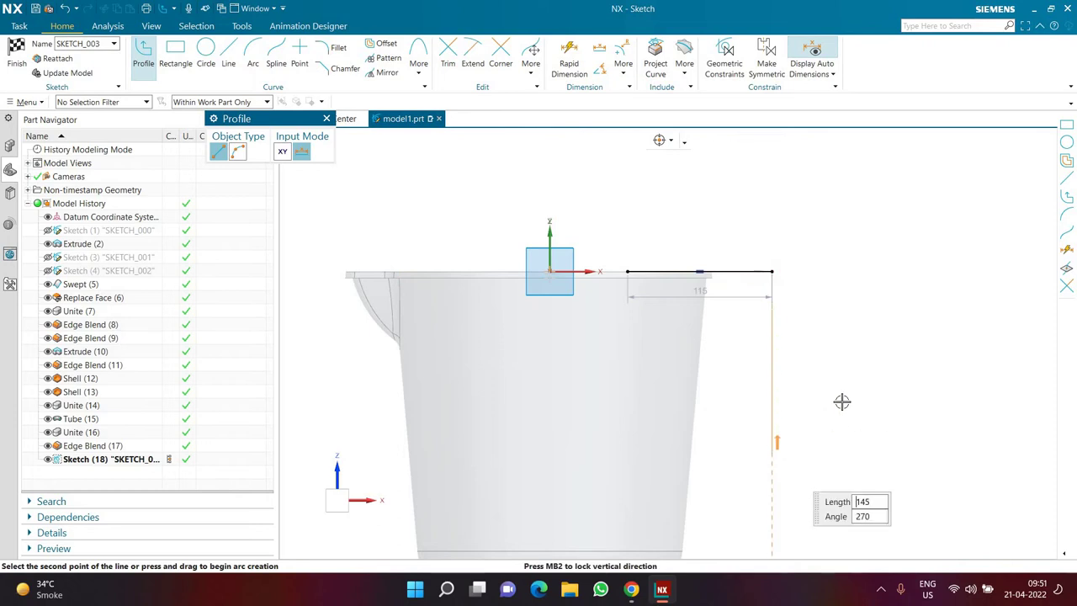
key(Escape)
key(Escape)
Step: Set the horizontal distance from the sketch origin to the handle path's inner endpoint to 90 mm
scroll(740, 298, up, 1)
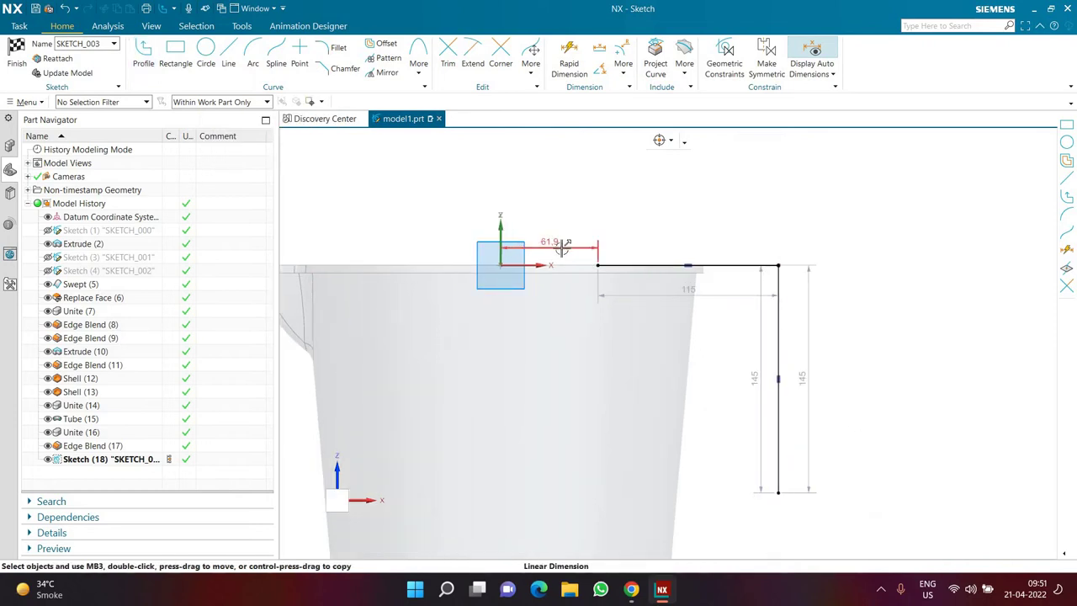
double_click(560, 243)
text(90)
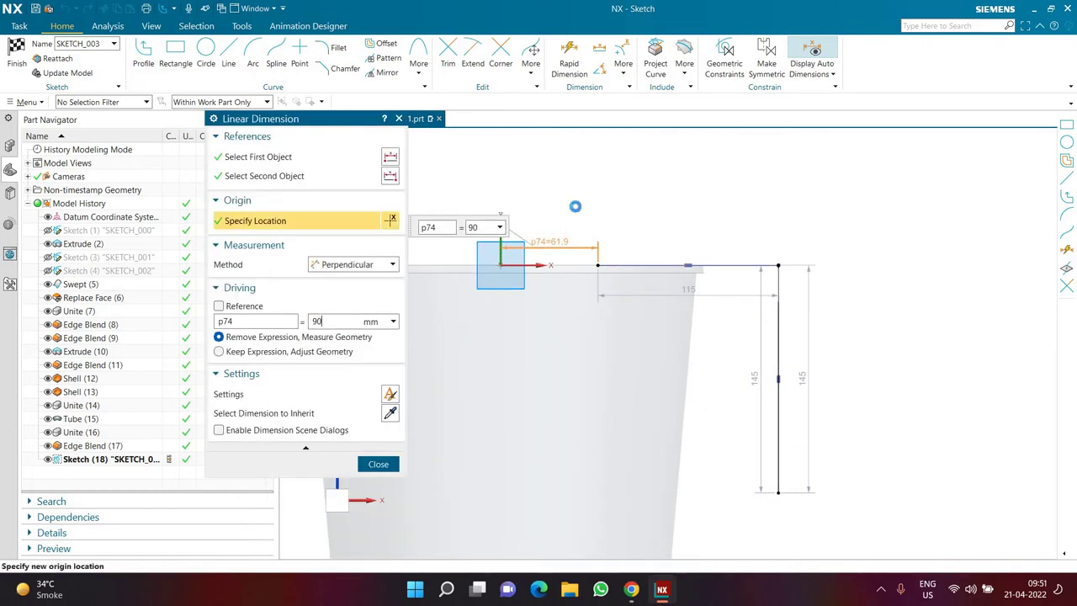
key(Return)
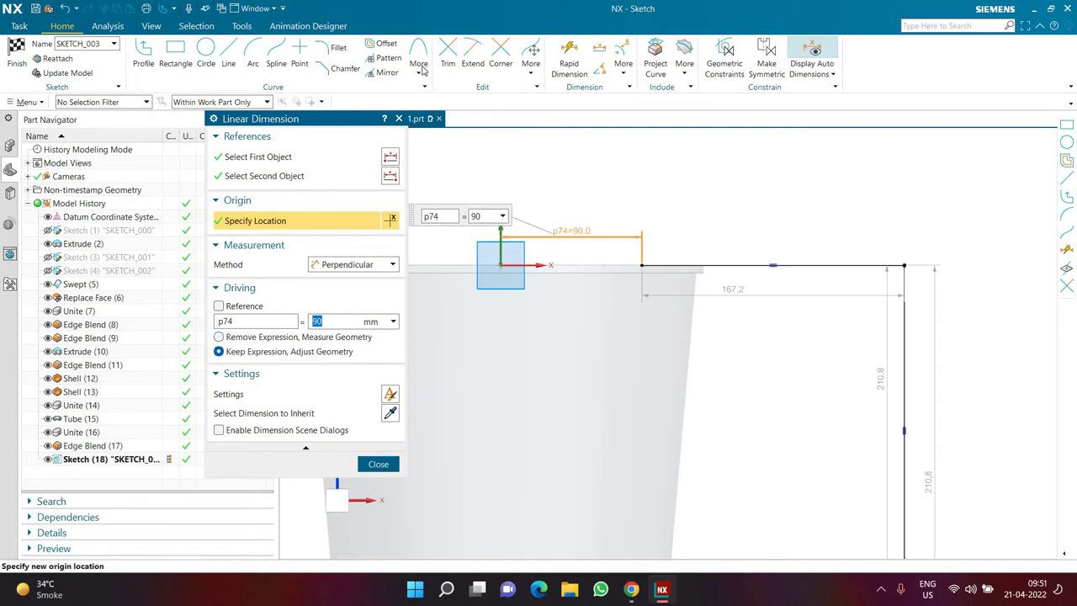
Step: Dimension the horizontal distance from the sketch's vertical axis to the handle path's vertical line as 170 mm
click(570, 63)
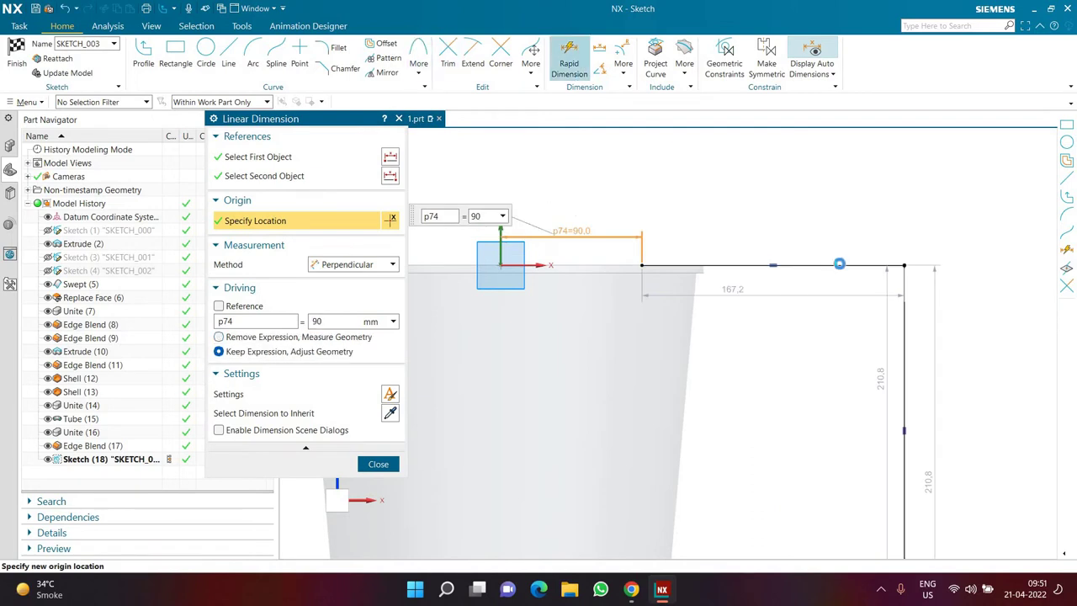
click(883, 255)
click(502, 223)
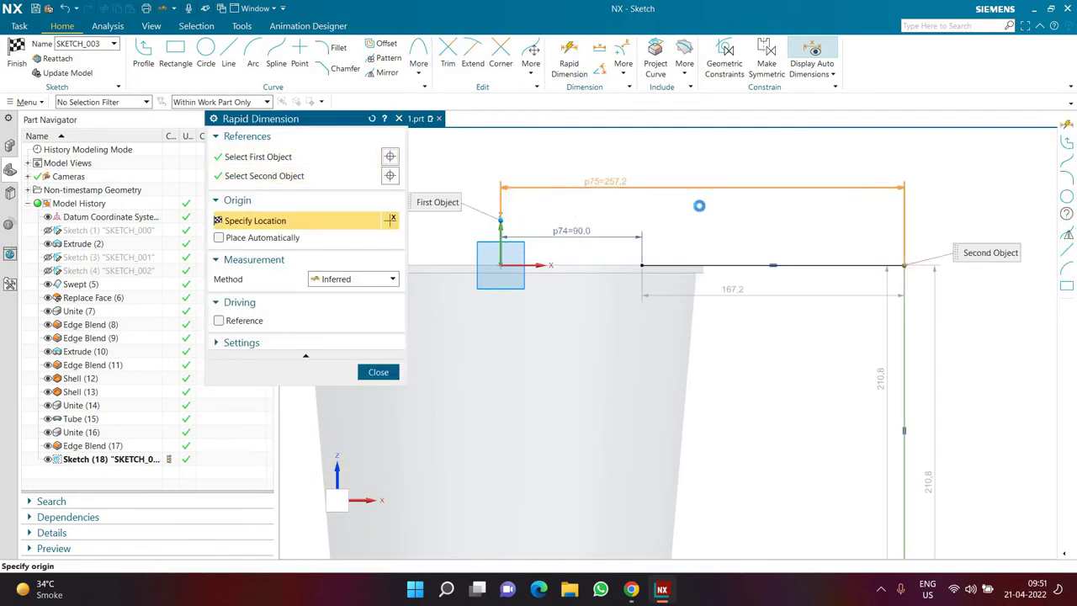
click(699, 205)
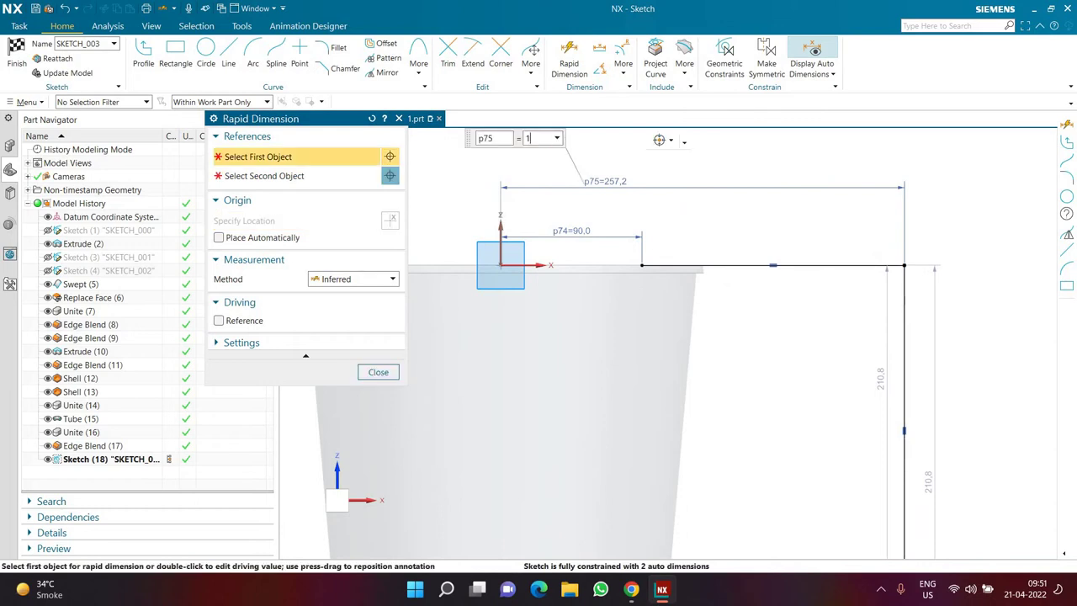
text(170)
key(Return)
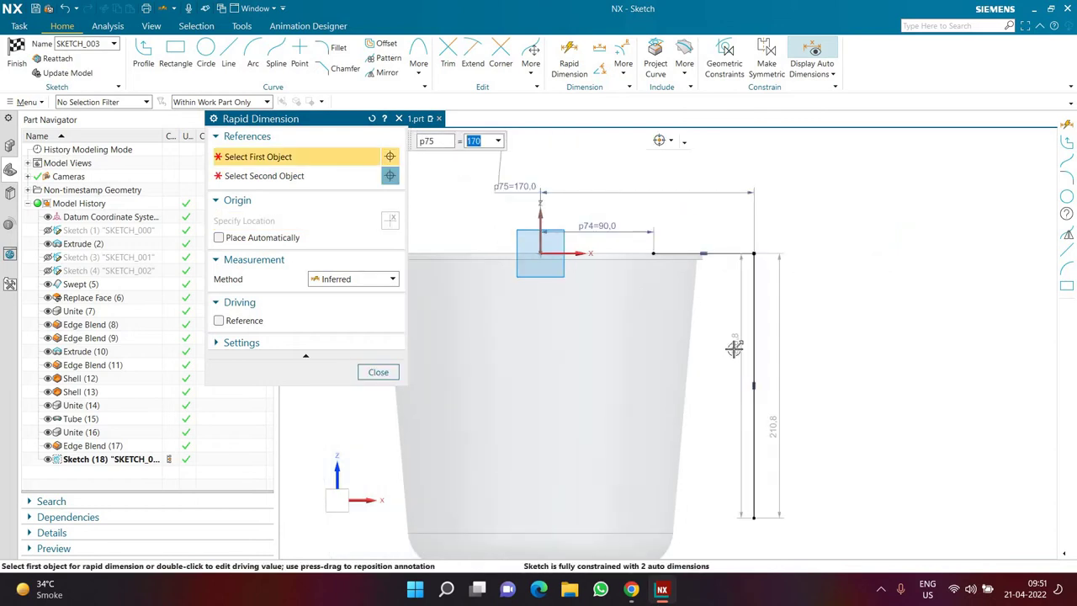
Step: Set the length of the handle path's vertical line to 150 mm
click(739, 386)
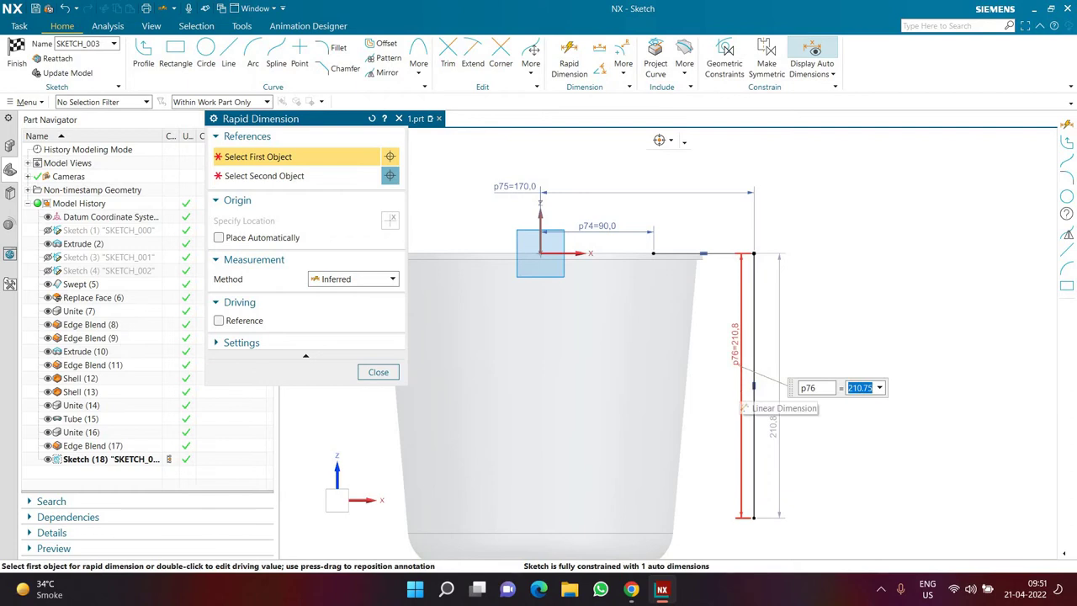
text(150)
key(Return)
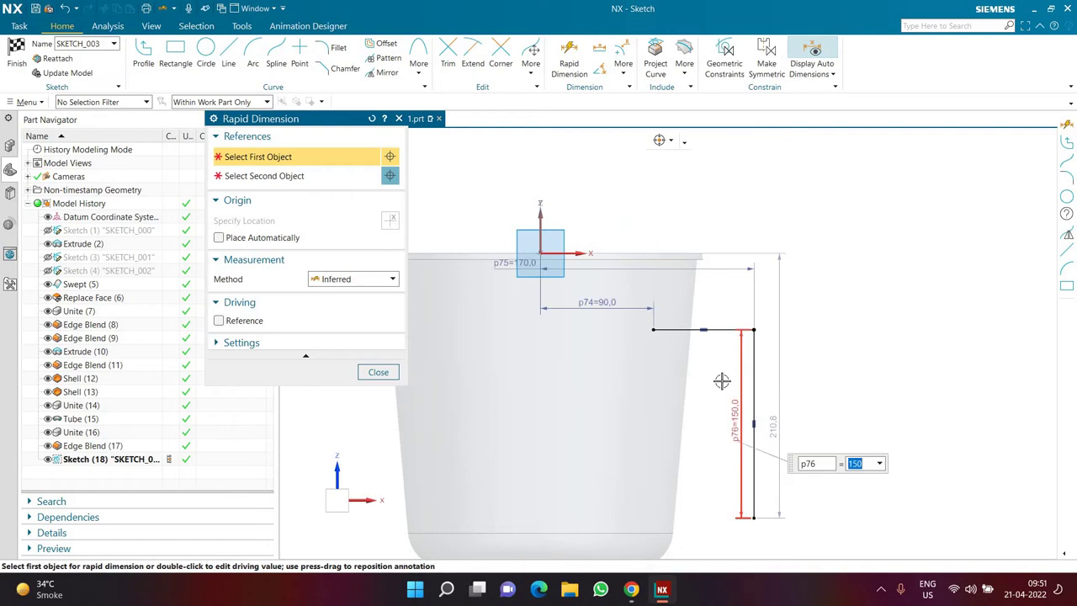
key(Escape)
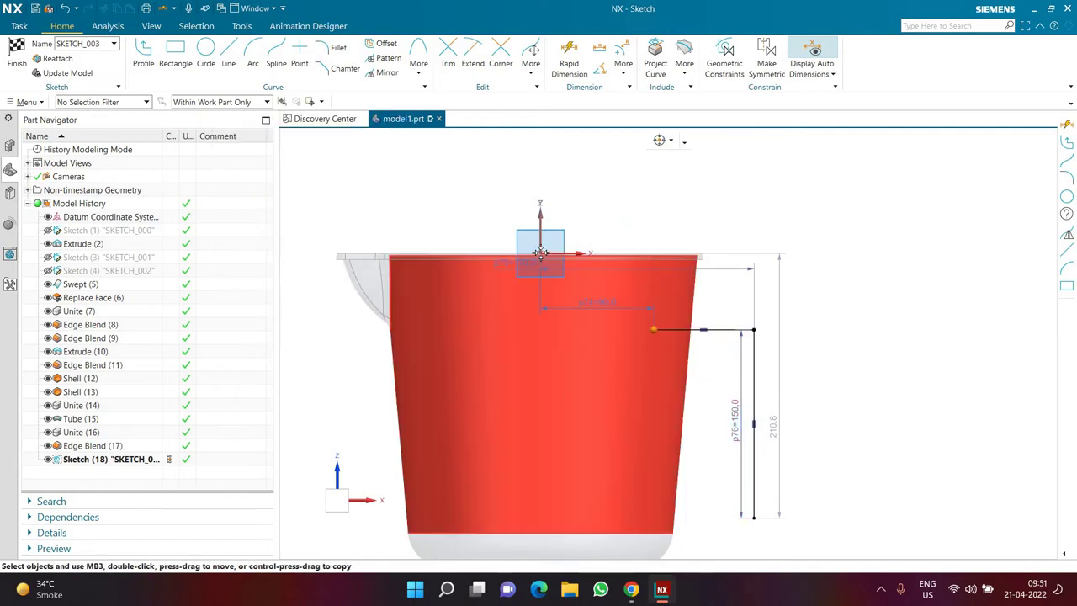
Step: Align the handle path's inner endpoint horizontally with the sketch origin
click(578, 248)
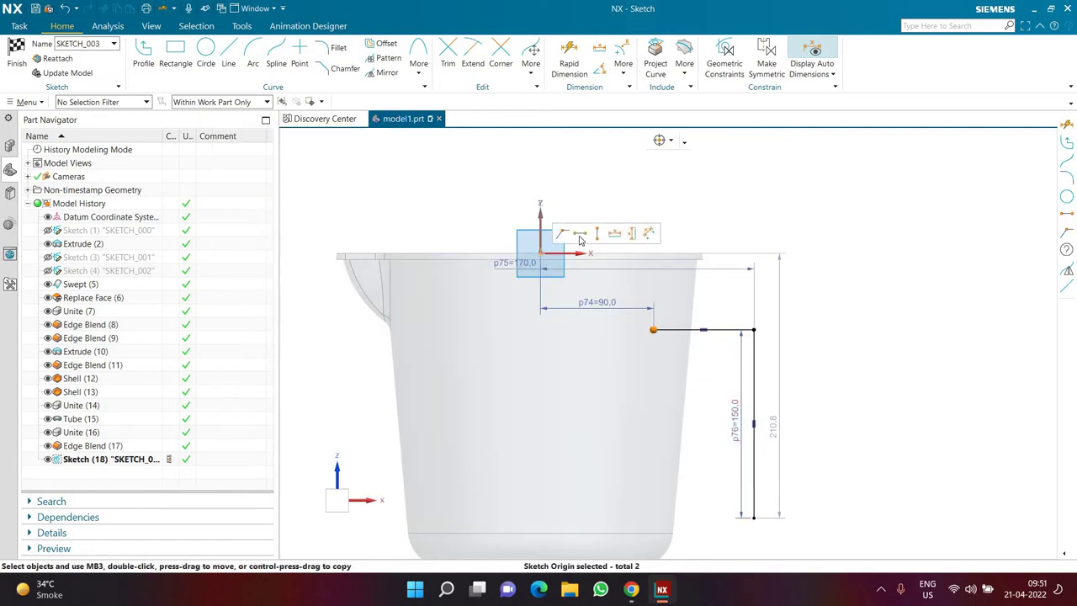
click(579, 235)
scroll(688, 267, up, 1)
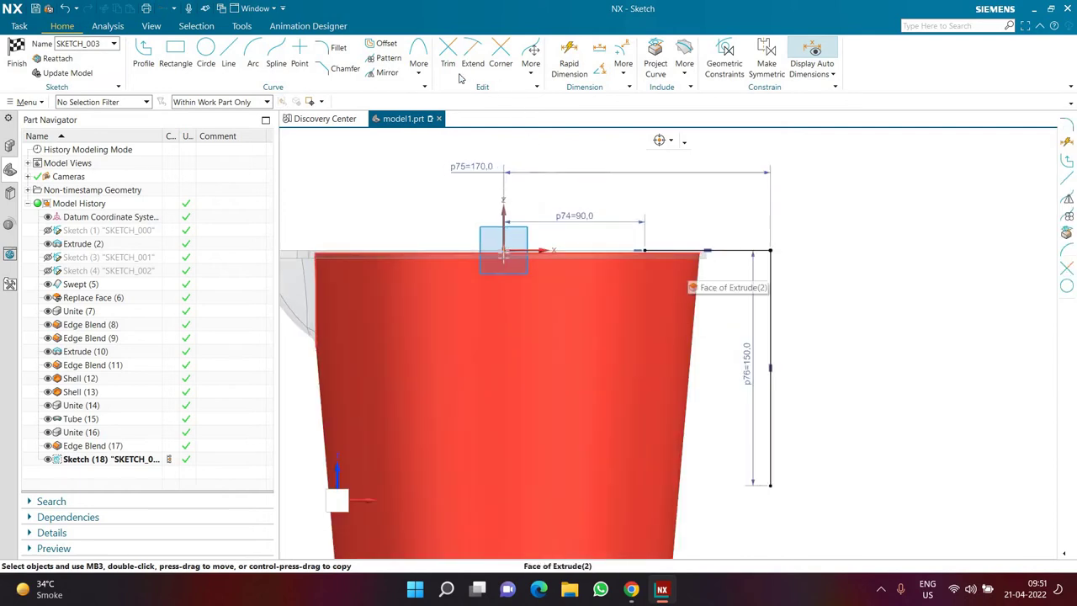
Step: Round the corner between the handle path's horizontal and vertical lines with a 30 mm fillet and finish the sketch
click(333, 51)
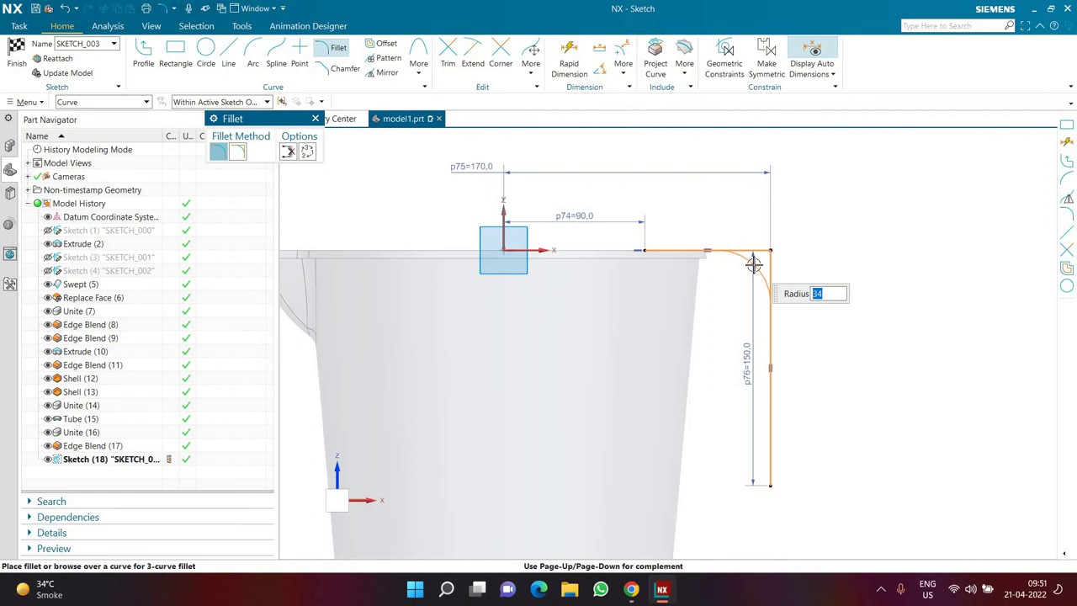
click(754, 263)
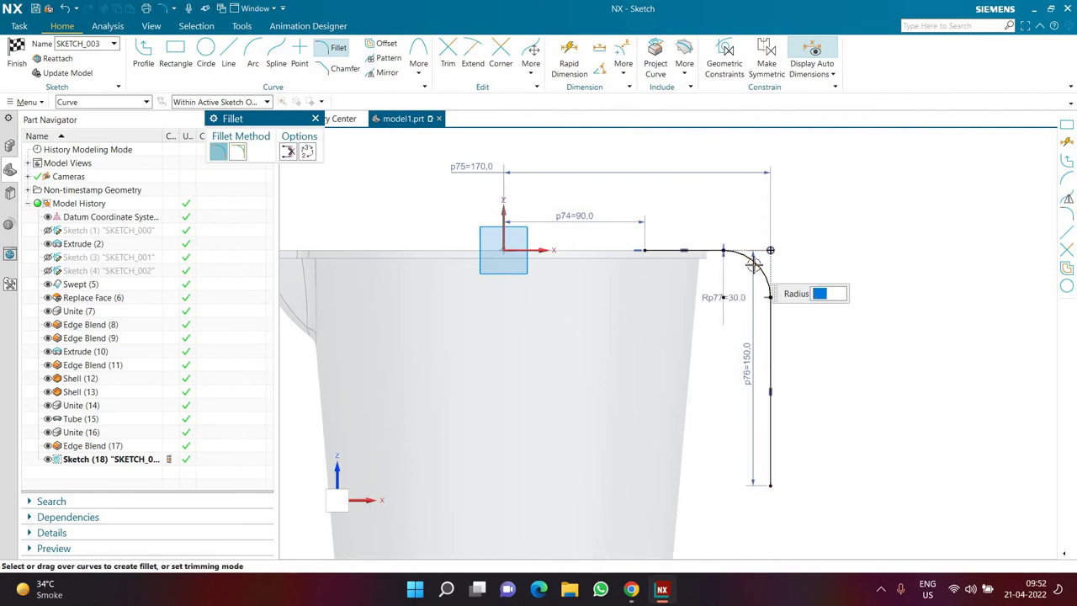
key(Escape)
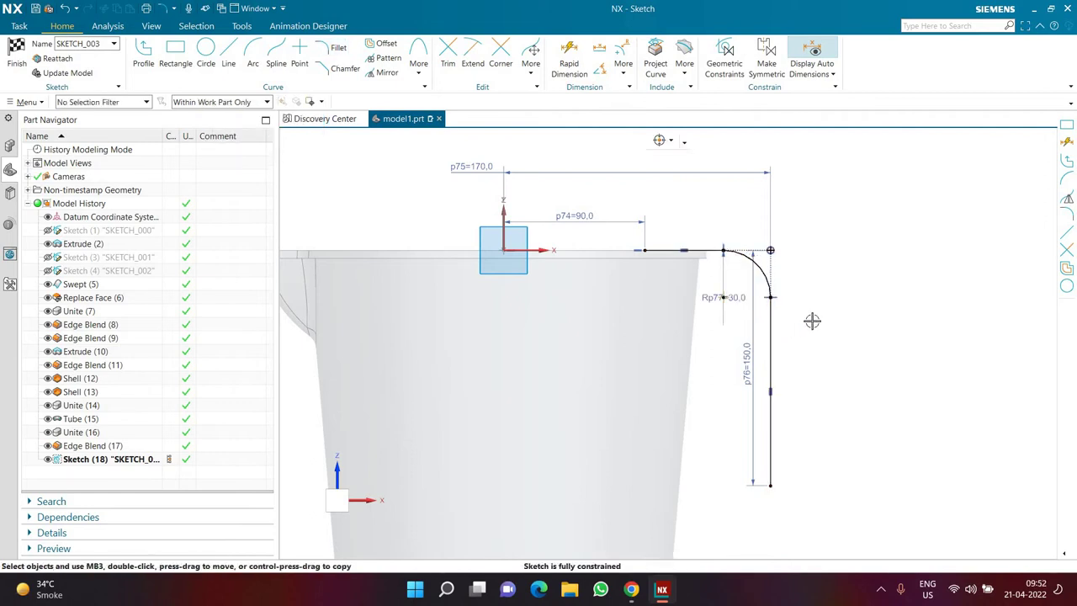
scroll(811, 321, up, 2)
scroll(768, 293, down, 2)
click(17, 54)
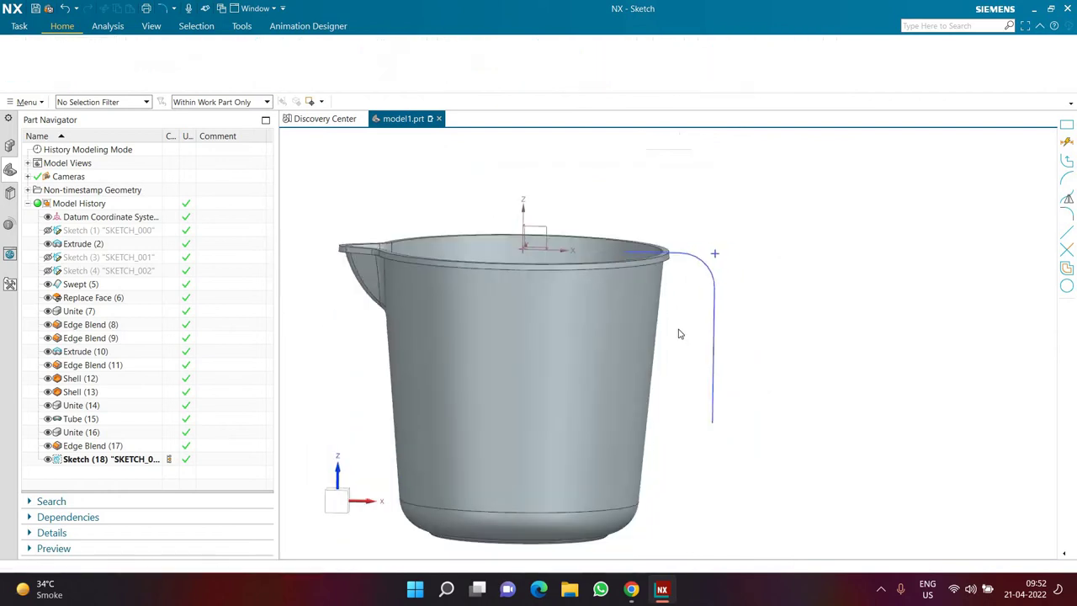
key(Escape)
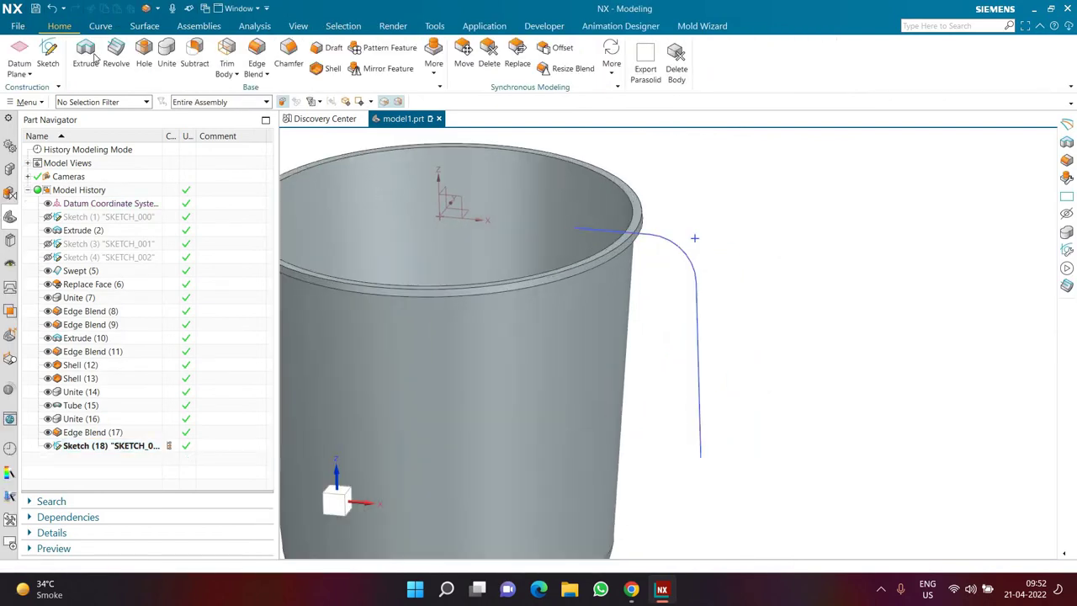
Step: Create a new sketch of type On Path at the lower end of the handle path
click(51, 52)
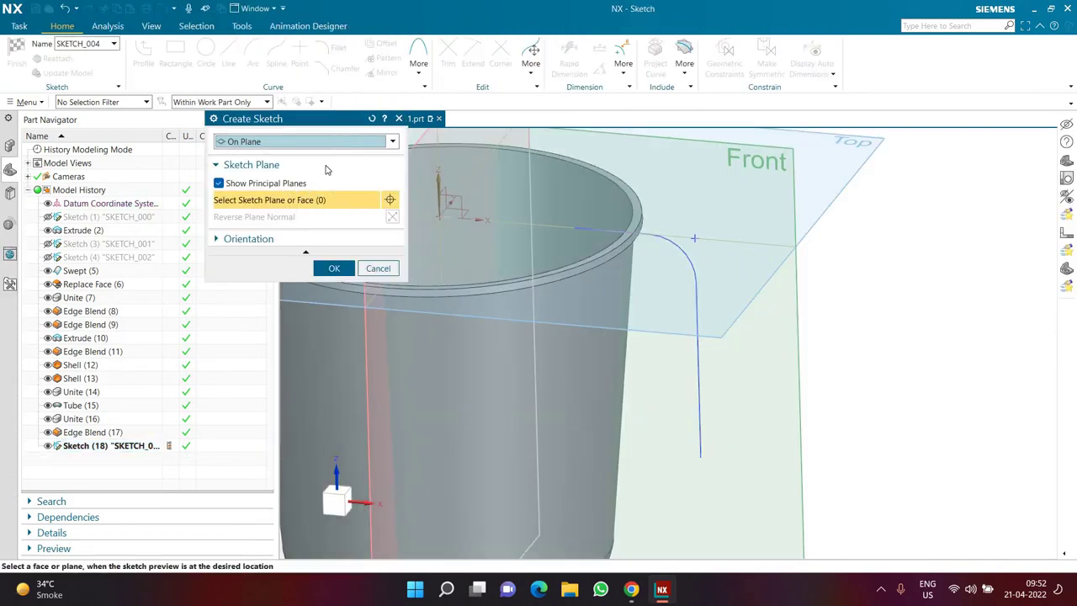
click(310, 143)
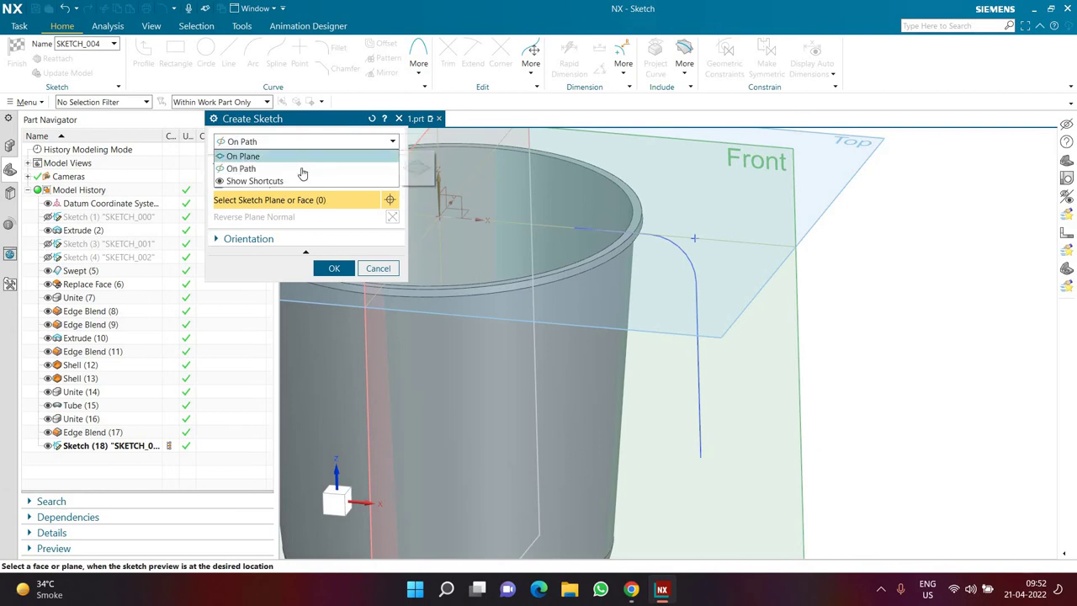
click(302, 171)
click(699, 335)
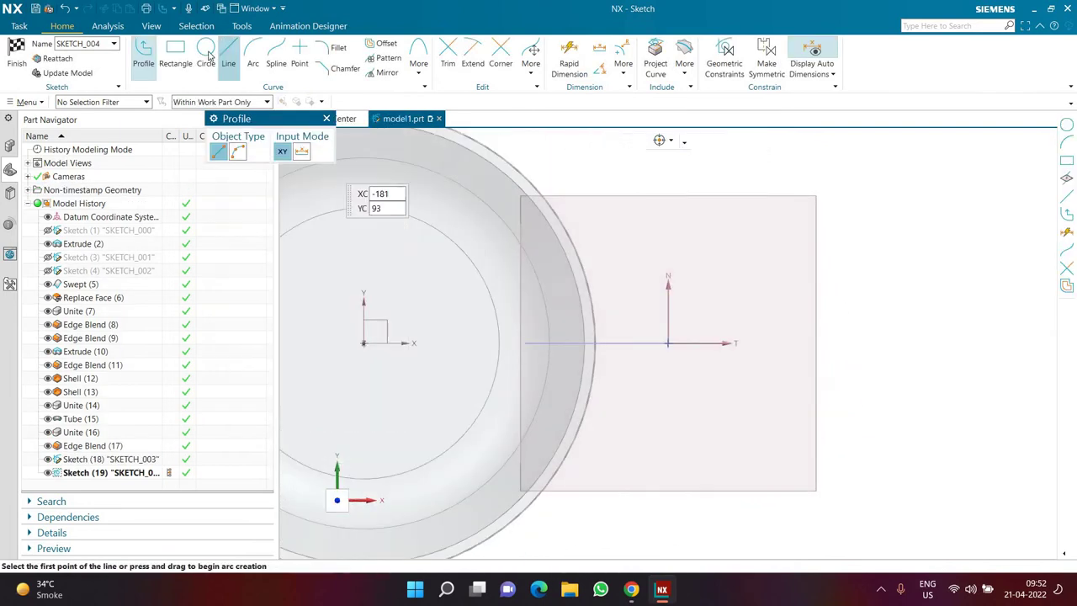
Step: Draw a 30 mm diameter circle centred on the sketch origin
key(o)
click(668, 342)
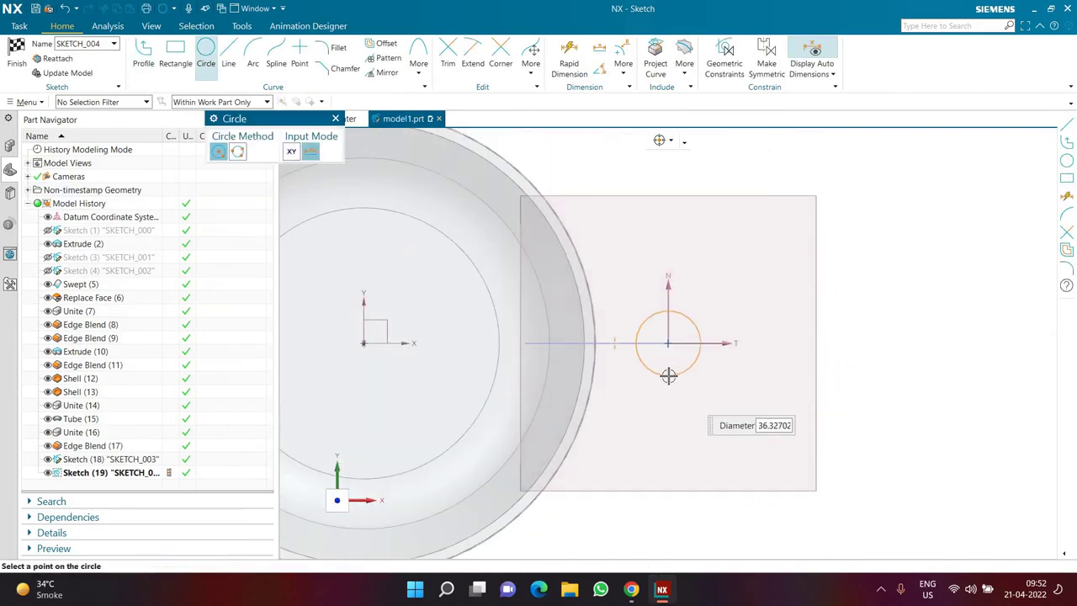
key(Return)
key(Escape)
key(Escape)
Step: Draw a vertical line from the circle's centre, trim its overhang, and extend it to span the full diameter
scroll(673, 330, up, 4)
click(227, 59)
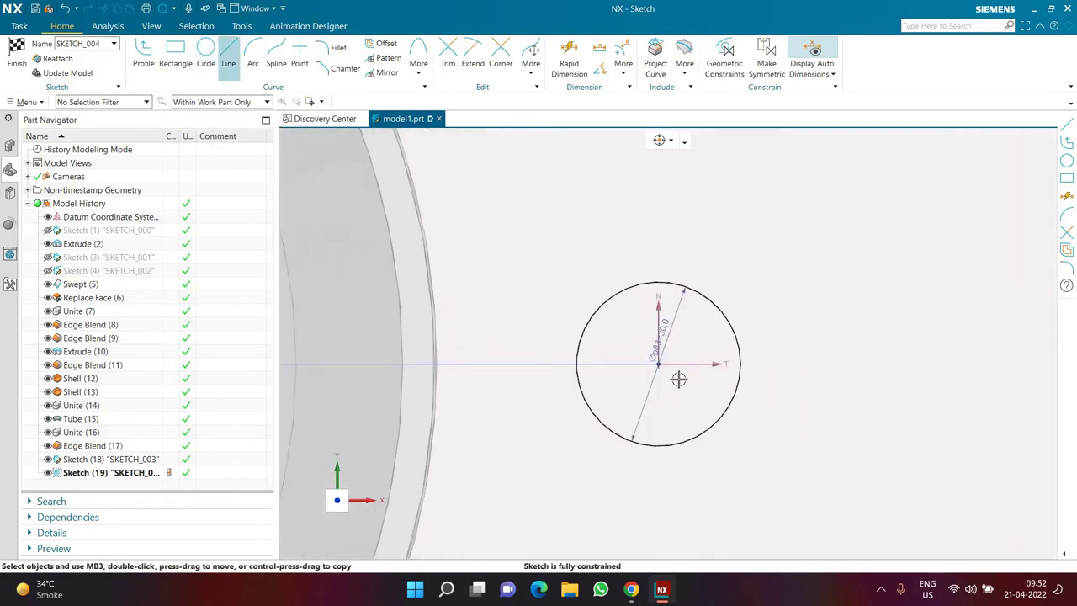
click(625, 389)
click(657, 254)
key(Escape)
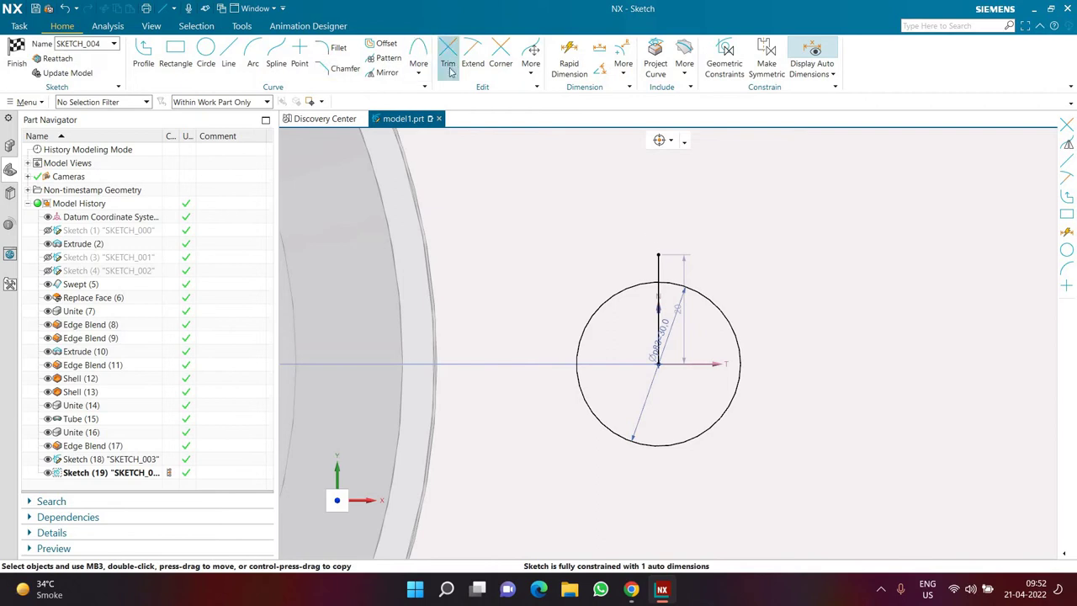
click(449, 66)
click(473, 61)
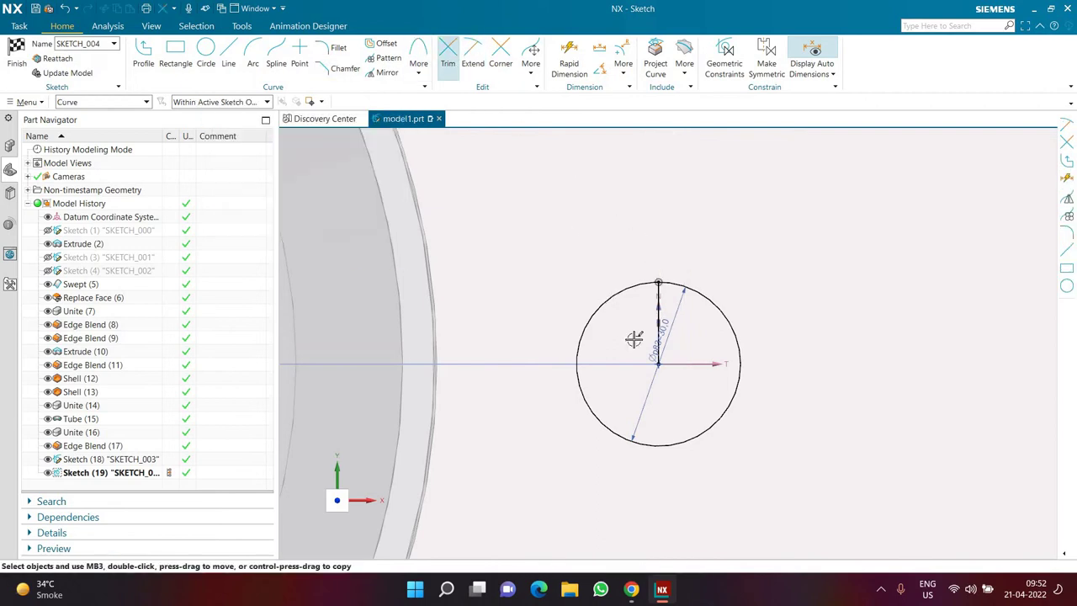
click(657, 314)
Step: Trim away the half of the 30 mm circle facing away from the mug and finish the sketch
click(449, 62)
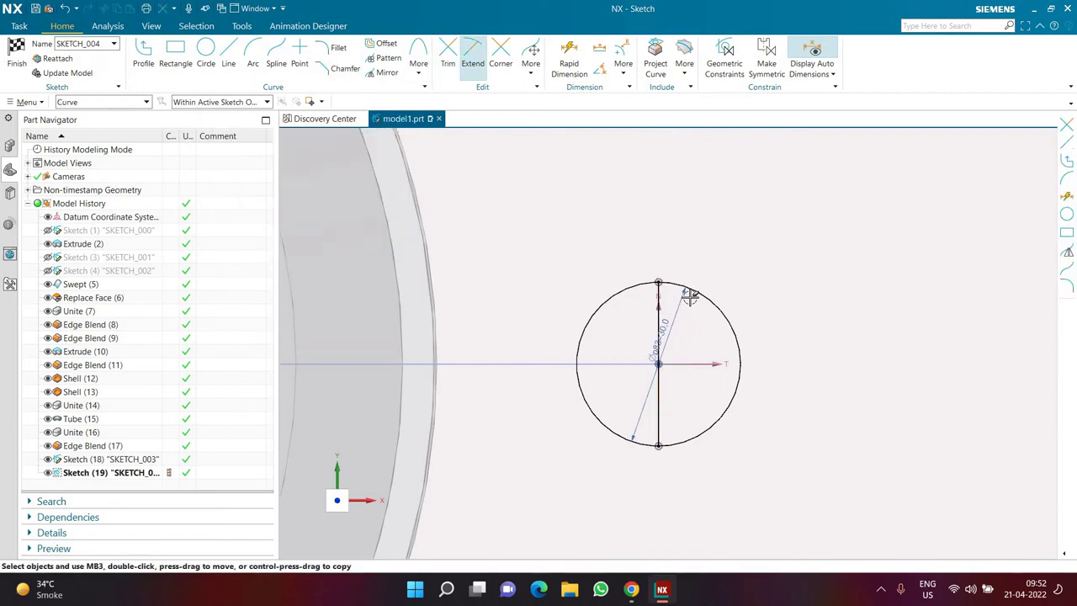
key(Escape)
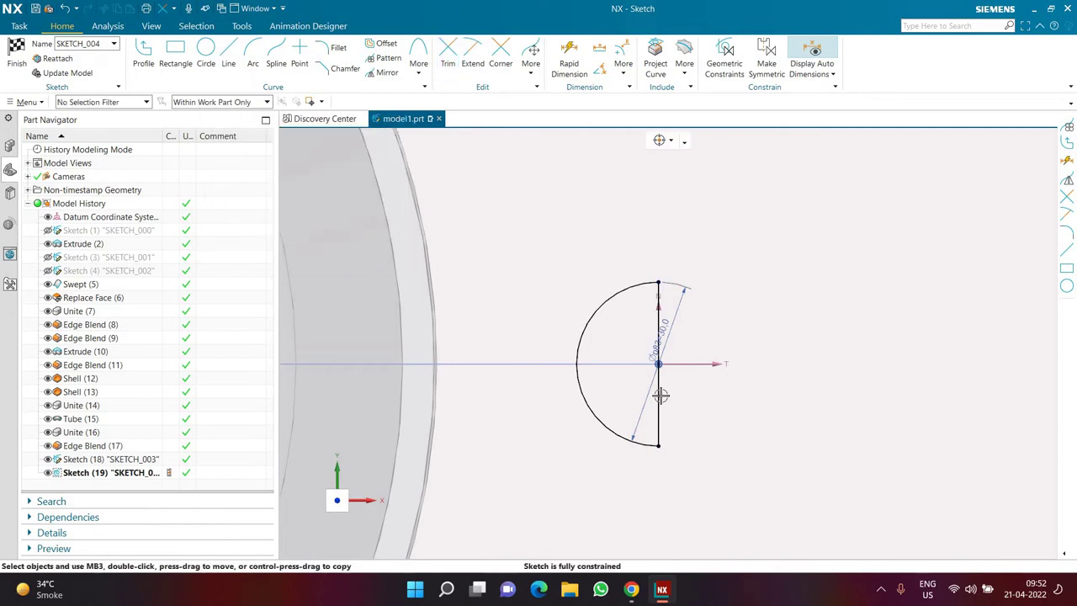
scroll(703, 429, down, 7)
scroll(484, 320, up, 3)
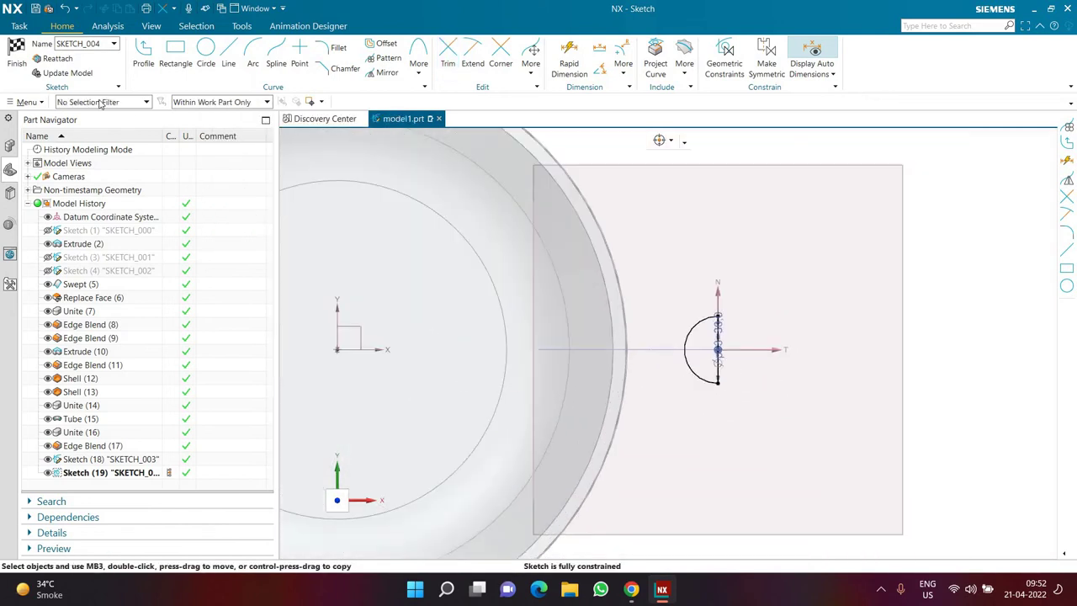
click(12, 59)
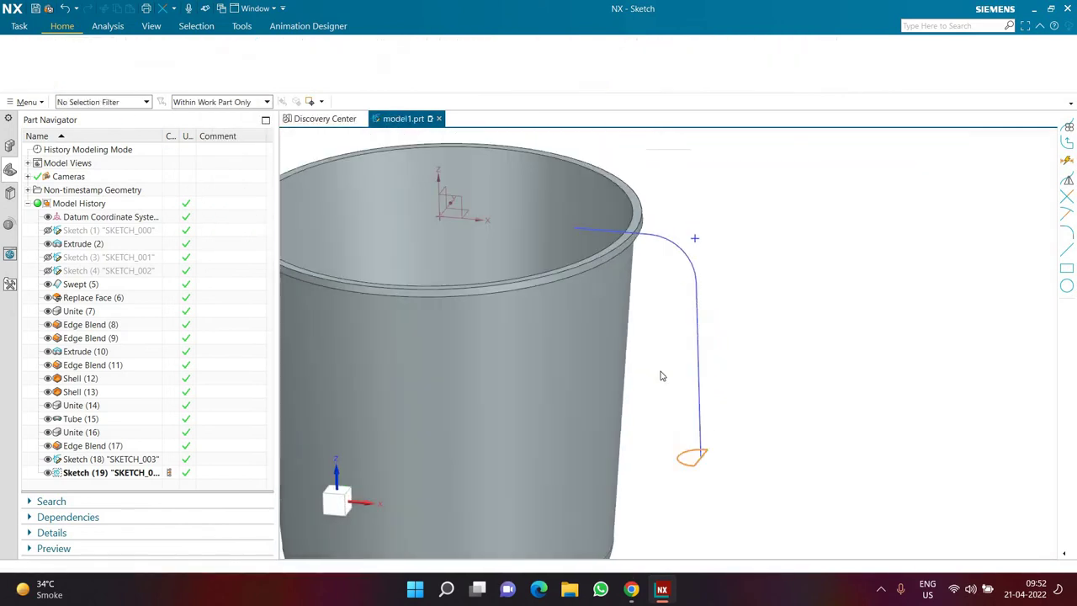
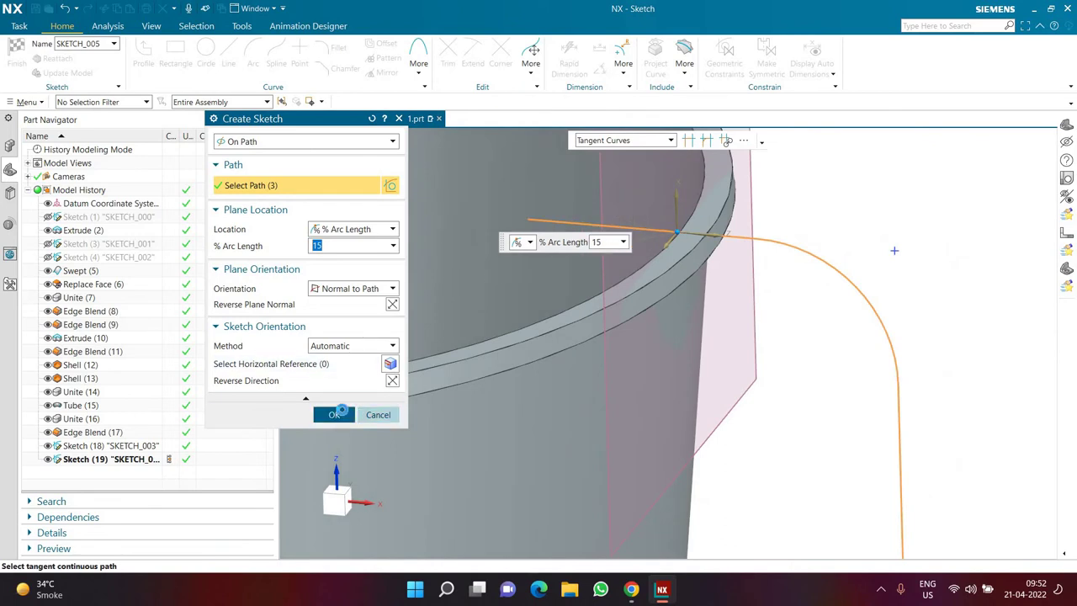
Step: Create a sketch normal to the handle path at 15% arc length and draw a 40 mm diameter circle centred on its origin
click(334, 414)
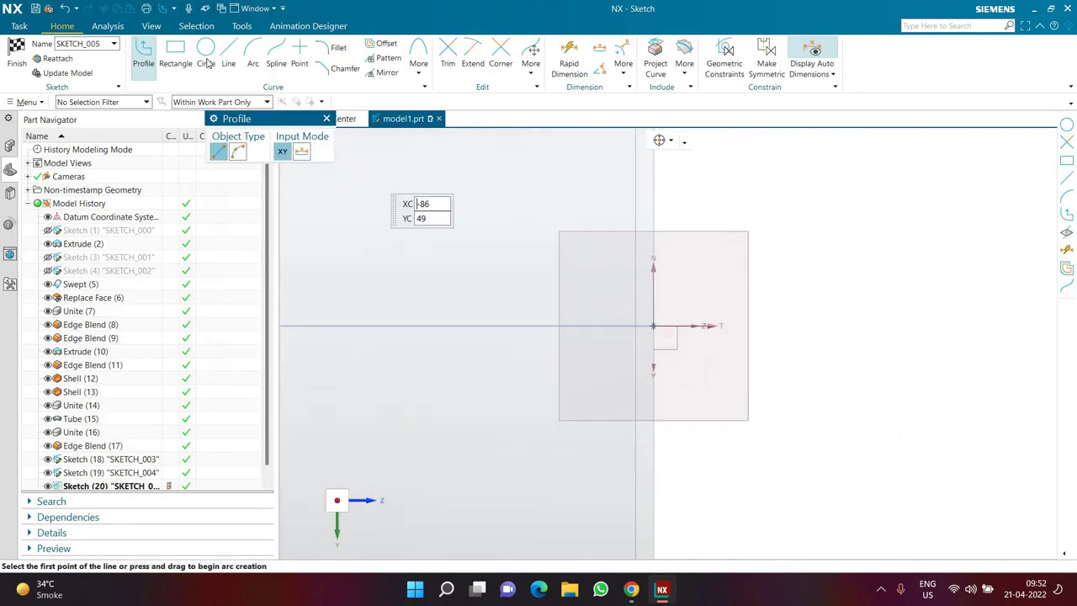
click(207, 59)
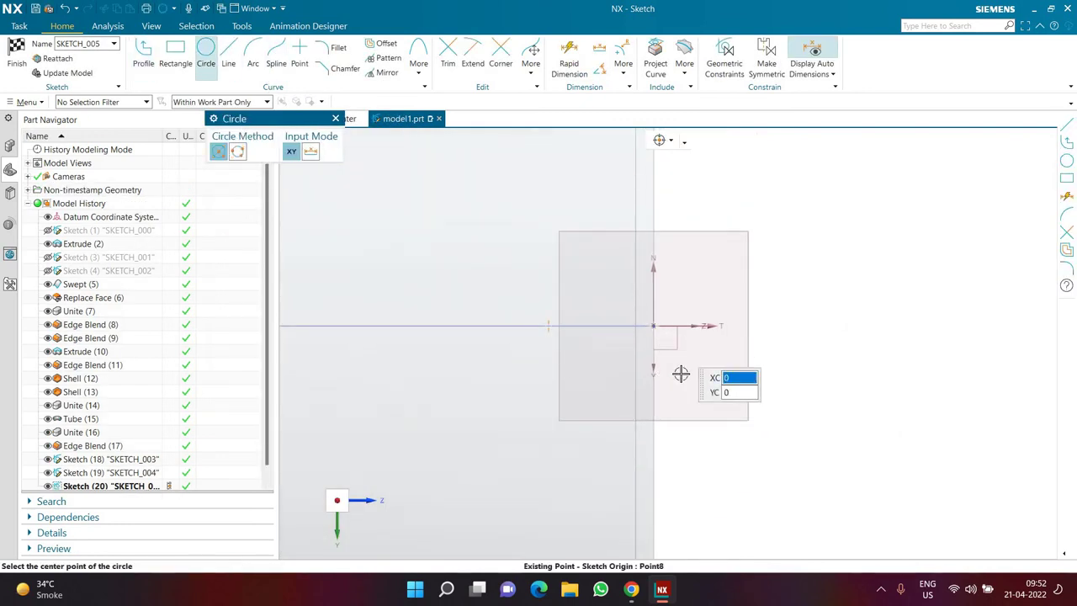
click(681, 374)
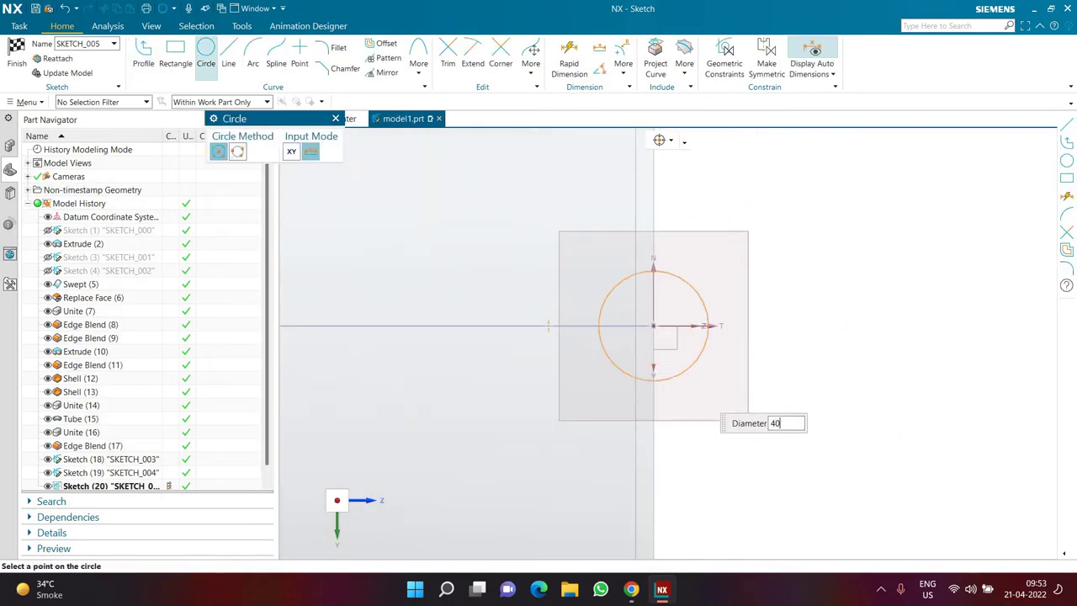
key(Return)
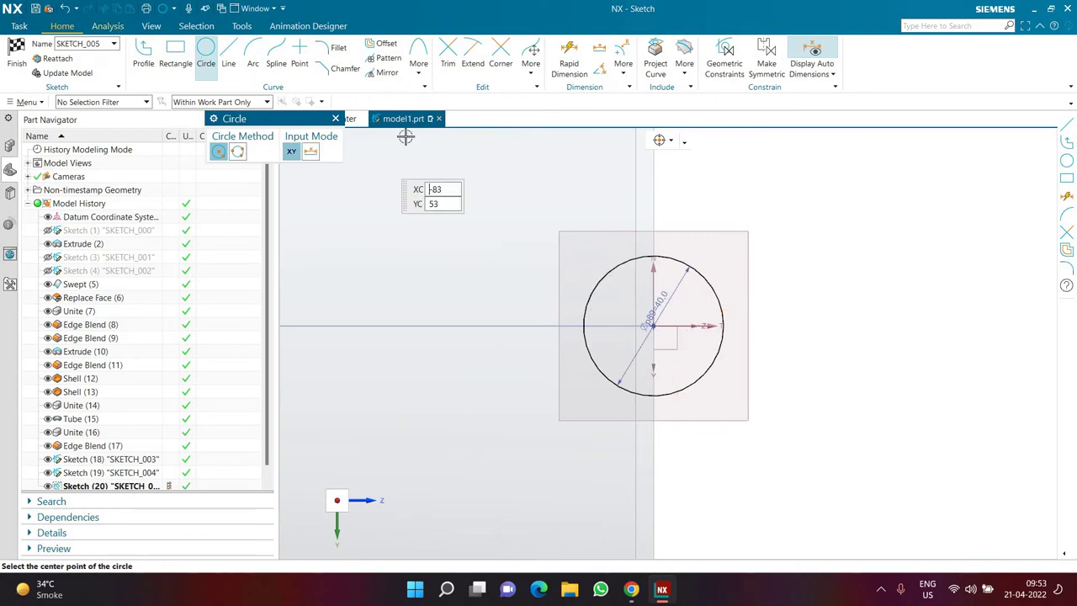
Step: Sketch a line about 13.5 mm long from the 40 mm circle's centre and constrain it vertical
scroll(650, 268, up, 2)
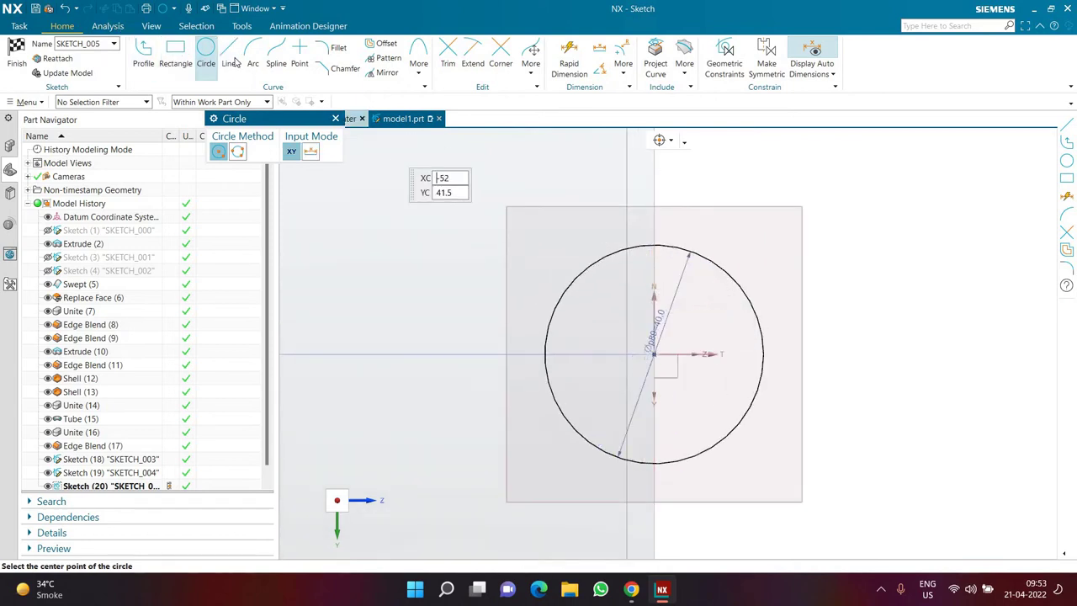
click(741, 350)
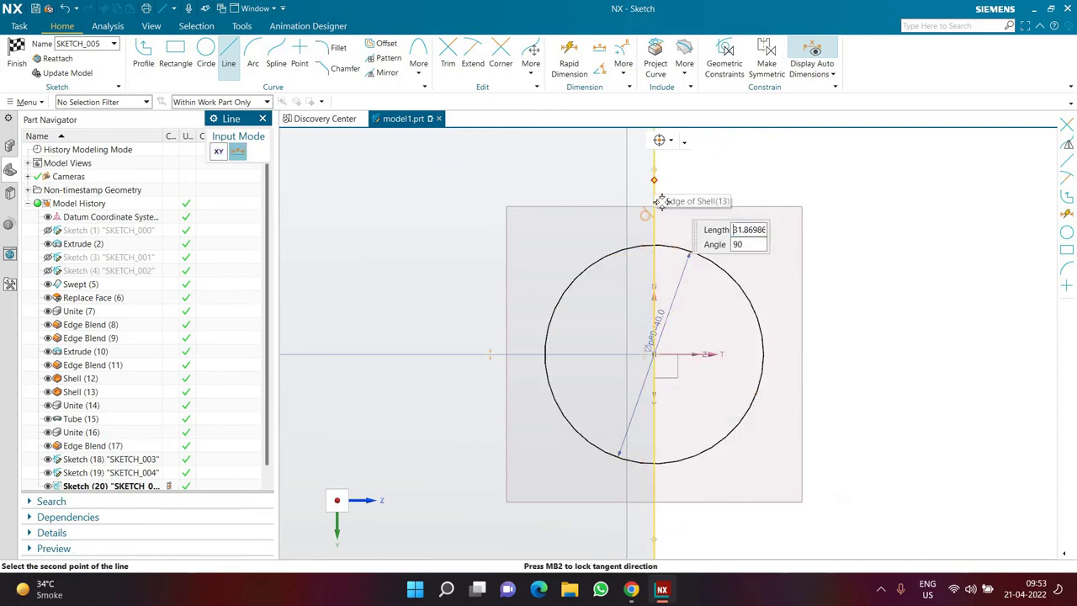
scroll(693, 301, up, 8)
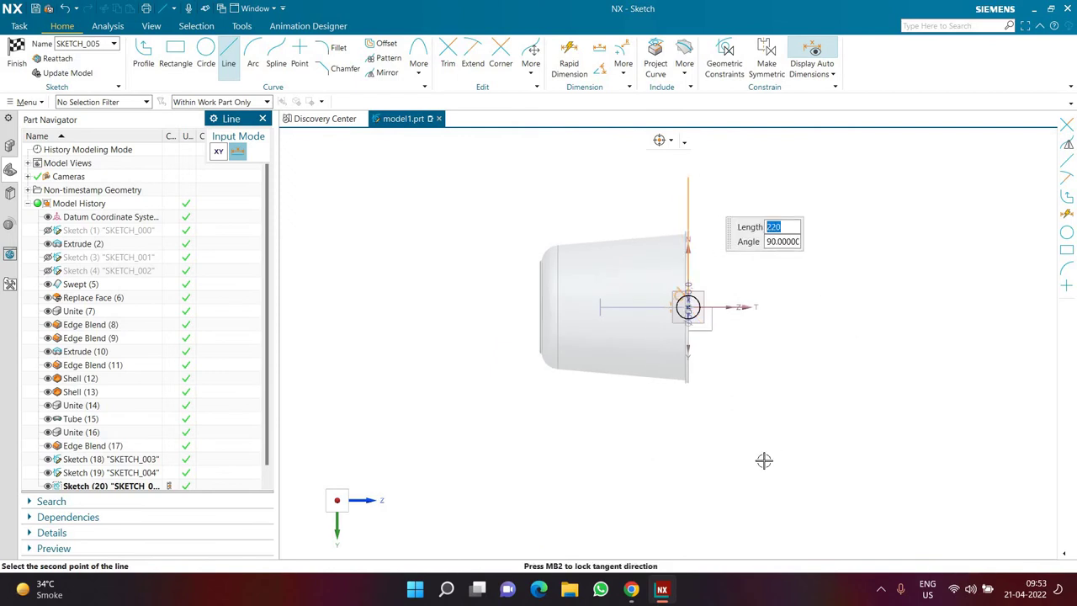
scroll(664, 260, down, 8)
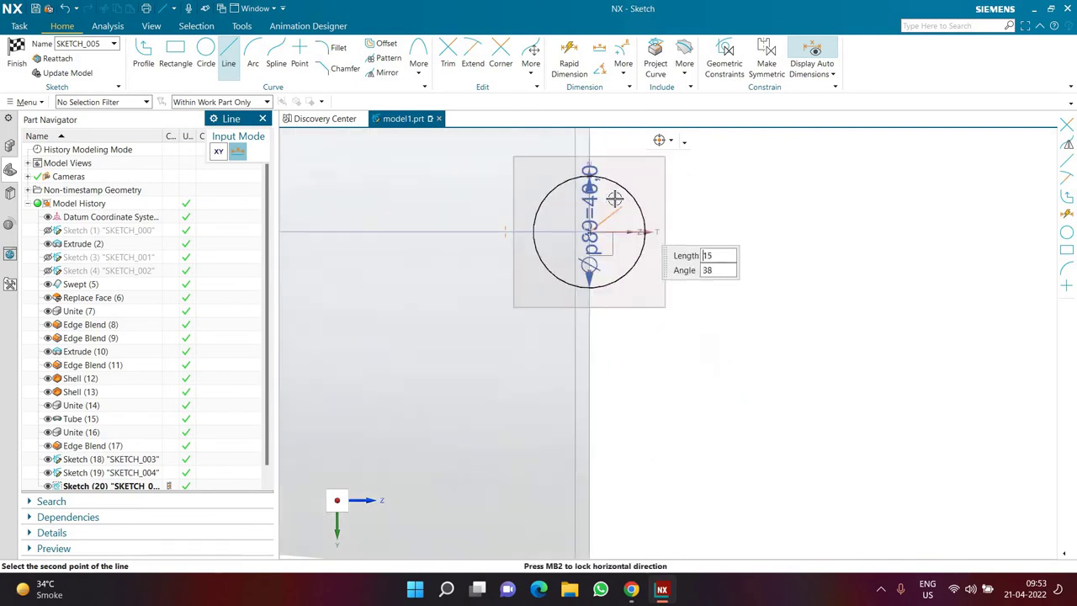
scroll(615, 198, down, 5)
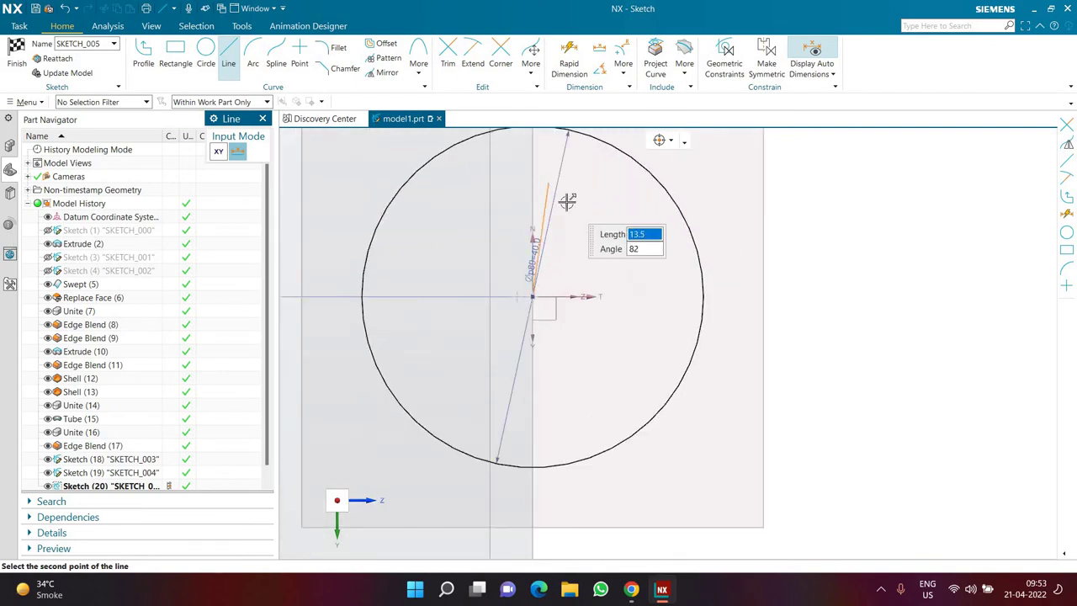
click(549, 183)
key(Escape)
scroll(550, 197, down, 2)
click(544, 199)
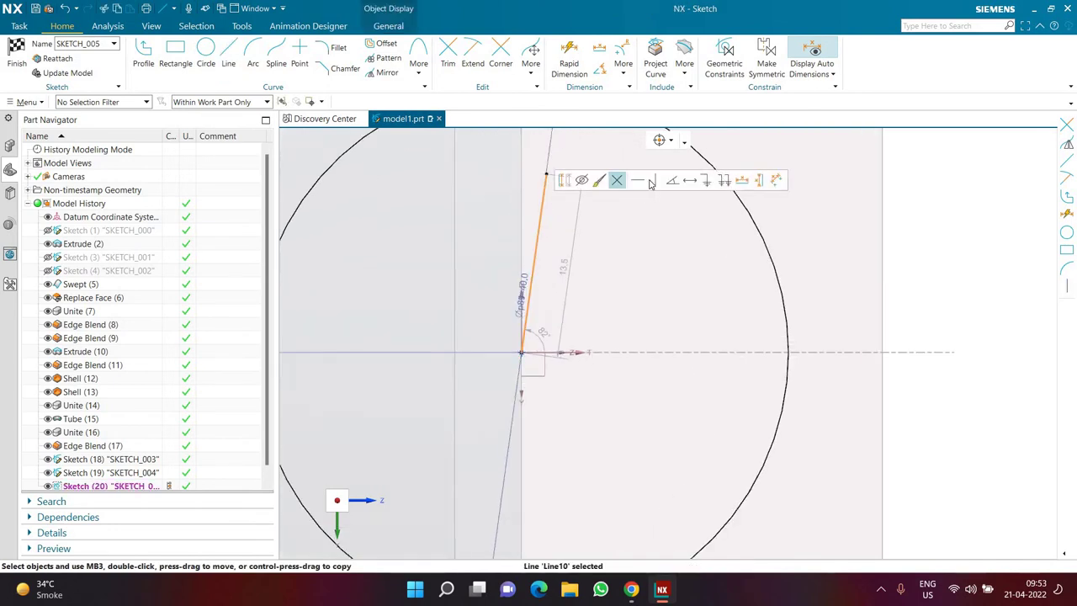
click(653, 179)
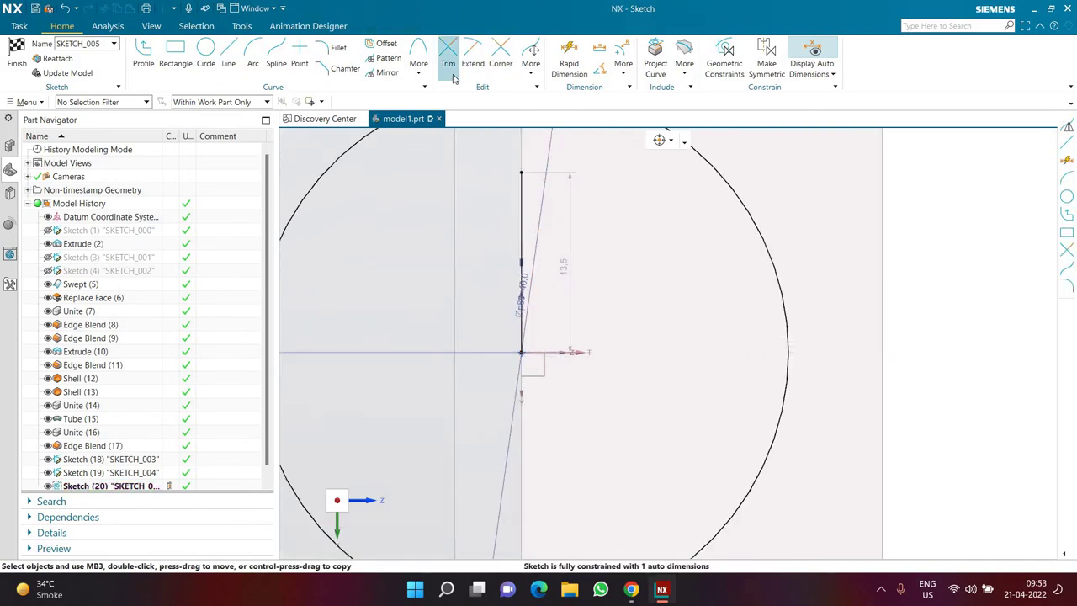
Step: Extend the vertical line in both directions to meet the 40 mm circle
click(472, 63)
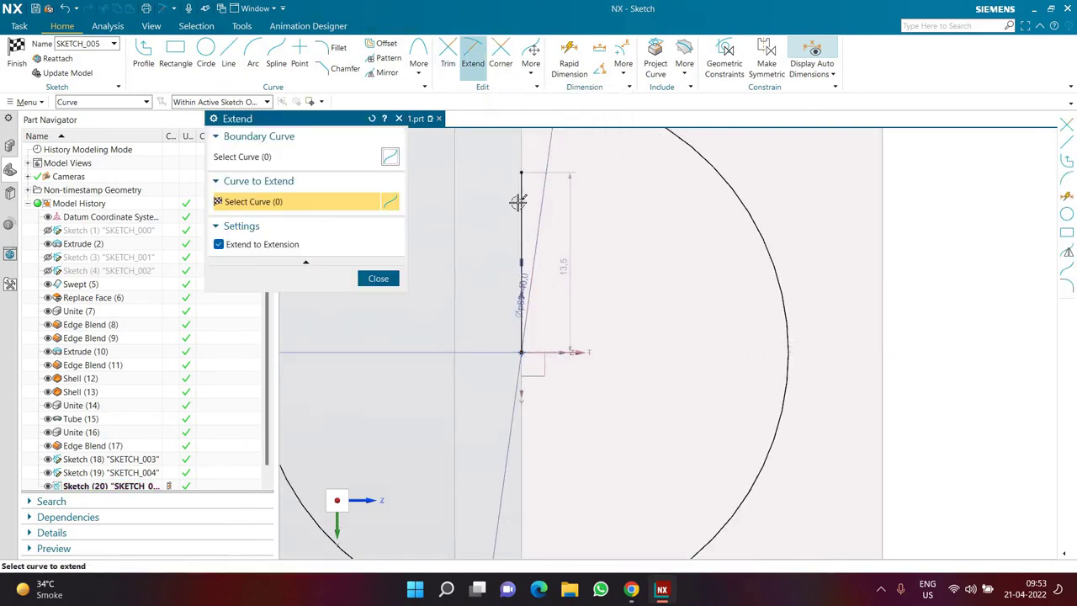
scroll(560, 260, up, 2)
click(554, 266)
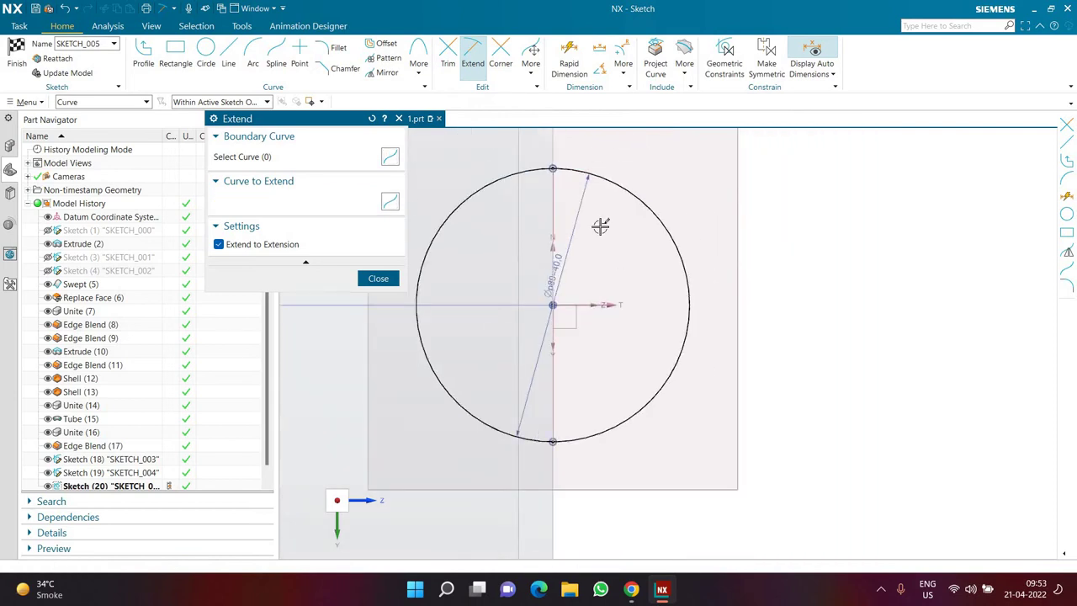
Step: Trim away the half of the 40 mm circle above the mug's rim and finish the sketch
click(451, 73)
click(649, 211)
scroll(664, 243, up, 2)
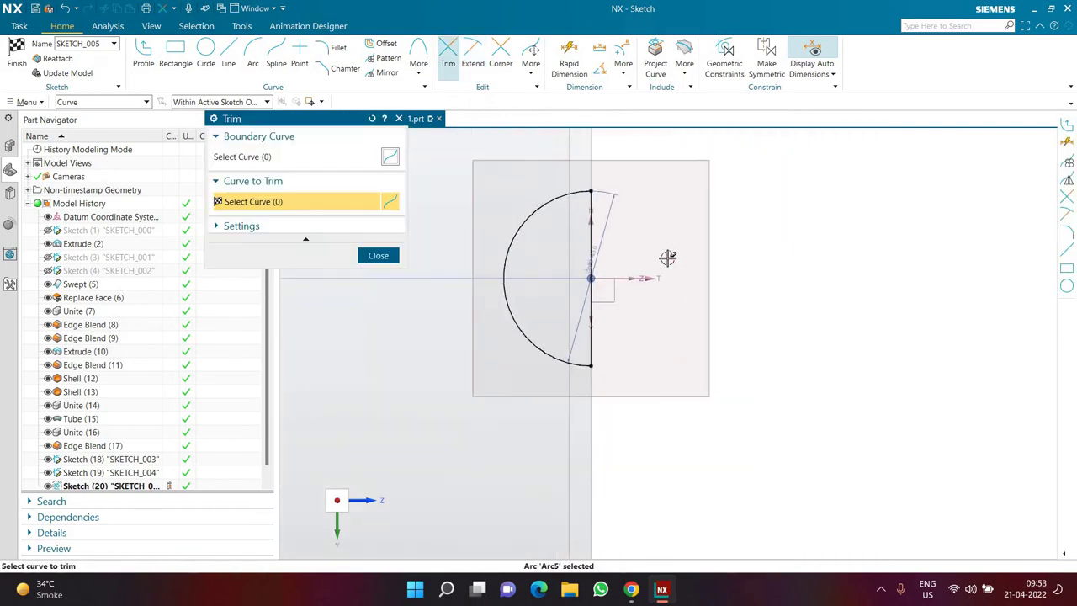
scroll(667, 256, up, 1)
key(Escape)
scroll(715, 321, up, 3)
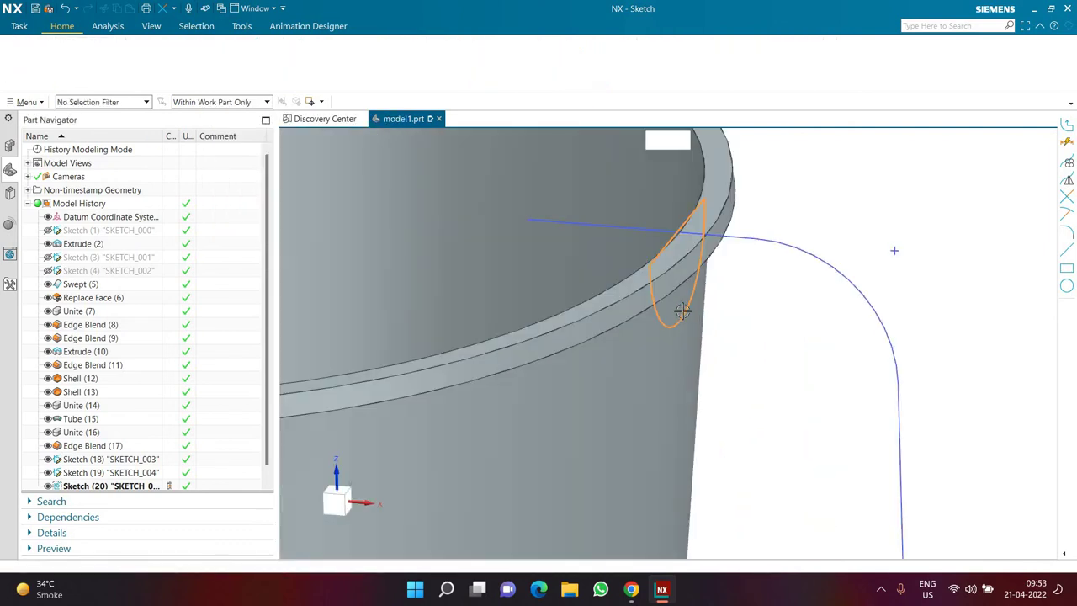
Step: Reattach the upper half-circle sketch to the handle path at 12.5% arc length and finish the sketch
middle_drag(695, 314, 684, 325)
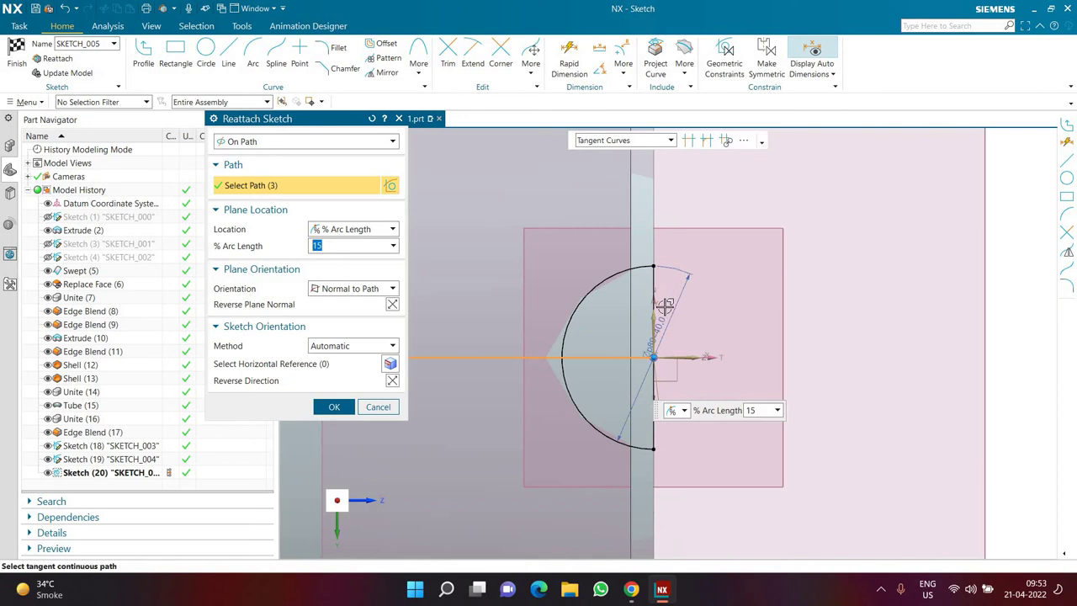
mouse_move(665, 305)
middle_down()
mouse_move(710, 370)
mouse_move(695, 423)
mouse_move(865, 334)
middle_up()
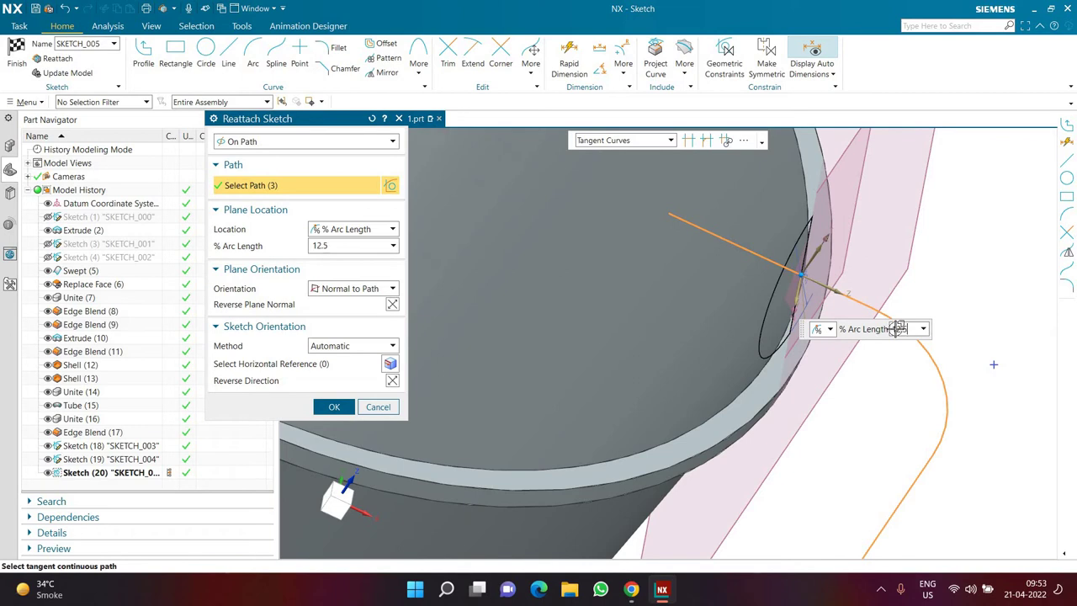
key(Return)
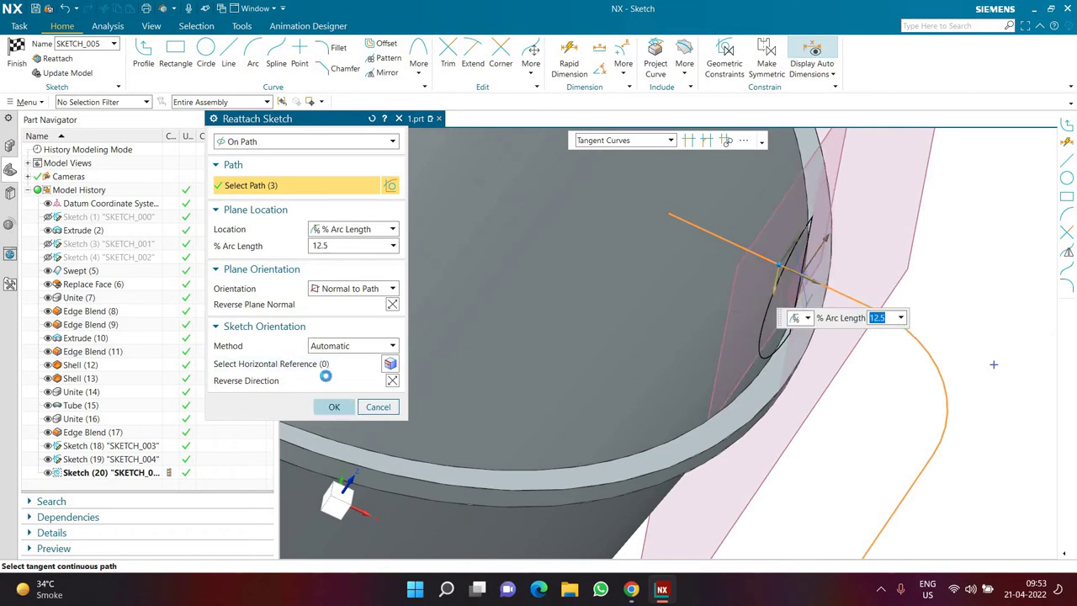
click(333, 407)
click(18, 55)
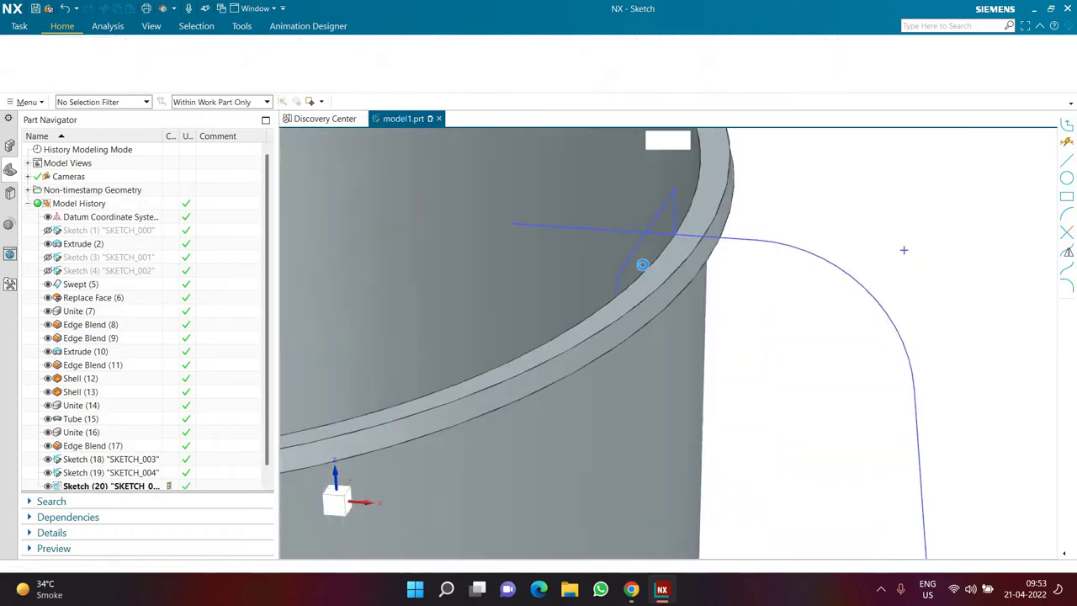
Step: Define the half-circle profiles near the mug's rim and at the path's lower end as two separate sections of a Swept feature
scroll(628, 288, down, 4)
middle_drag(640, 299, 624, 296)
scroll(625, 296, down, 1)
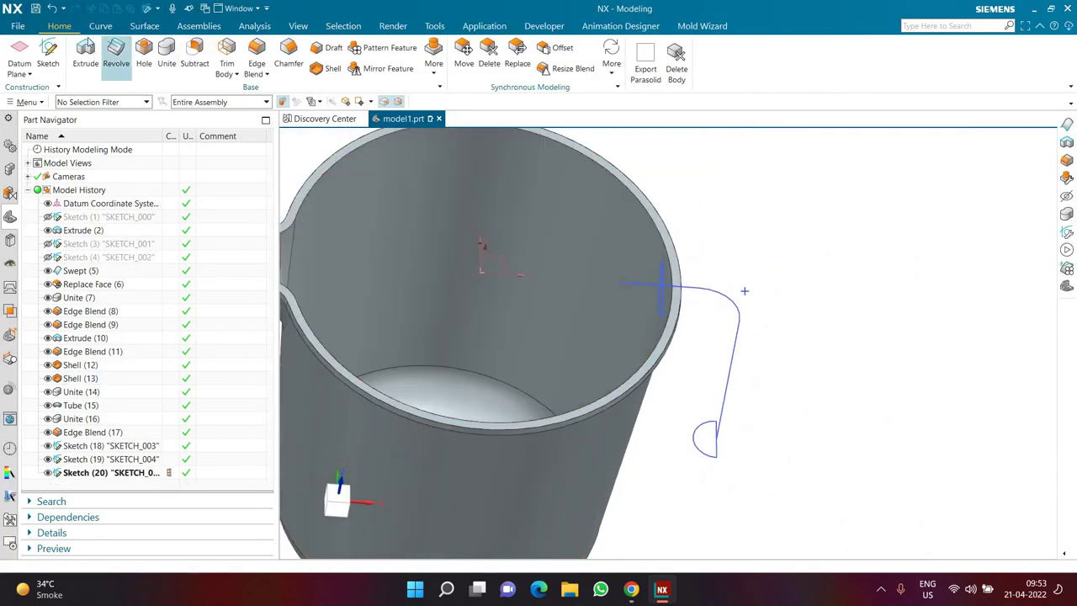
click(144, 26)
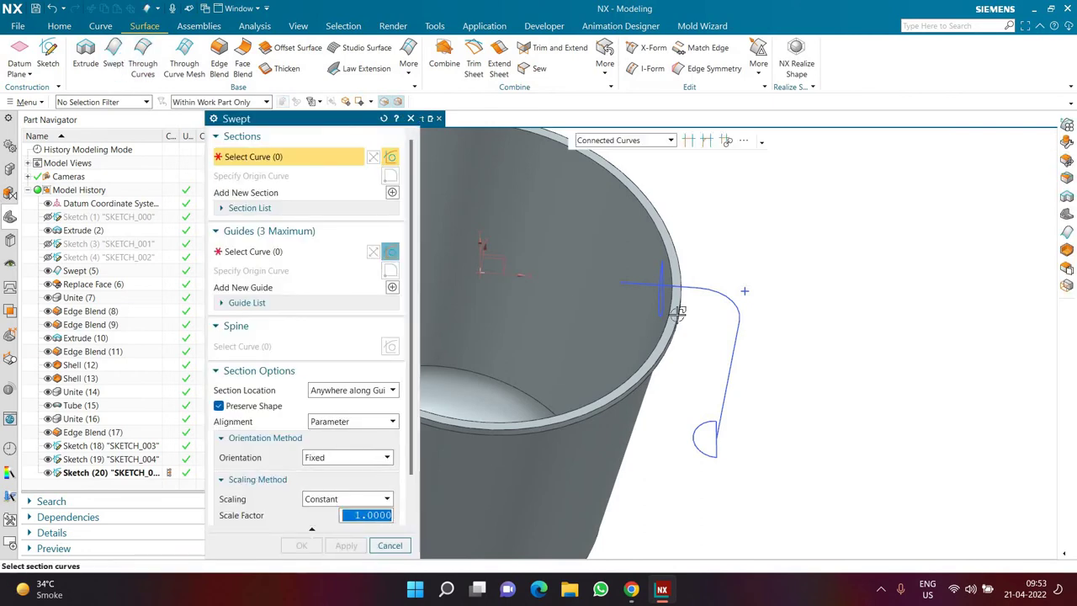
scroll(679, 312, up, 3)
click(649, 262)
scroll(553, 283, down, 2)
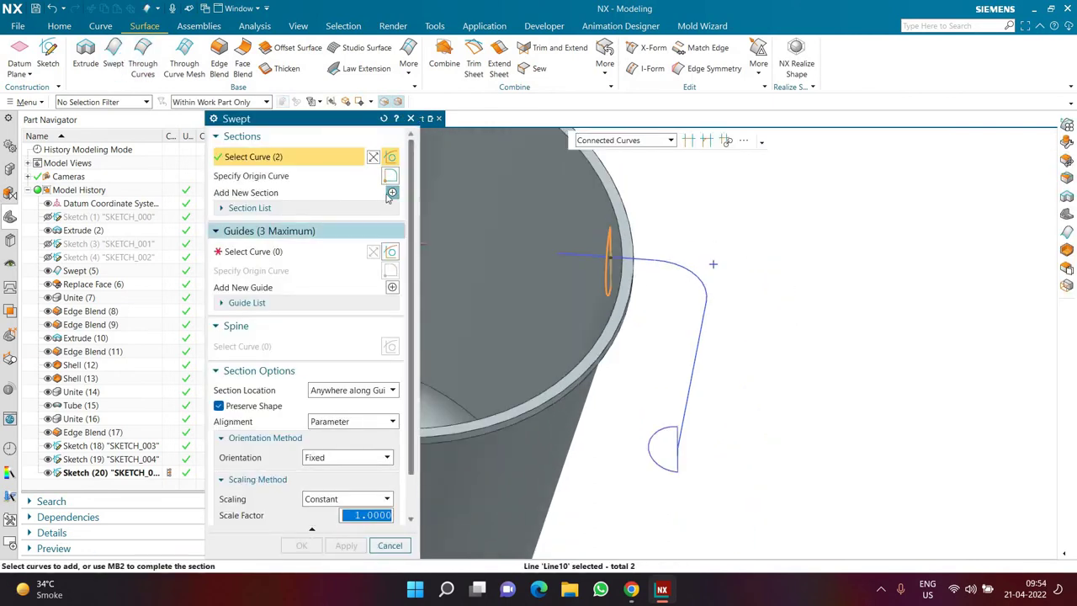
click(392, 193)
scroll(678, 482, up, 2)
click(677, 459)
scroll(715, 491, down, 2)
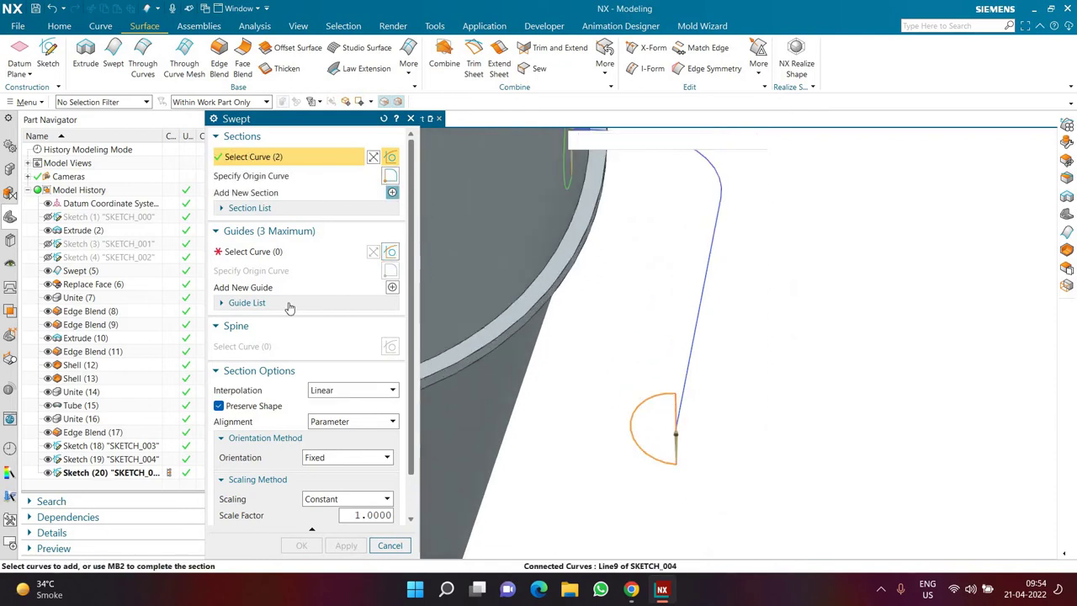
Step: Use the tangent-continuous handle path as the guide and create the swept handle body
click(288, 259)
middle_click(595, 171)
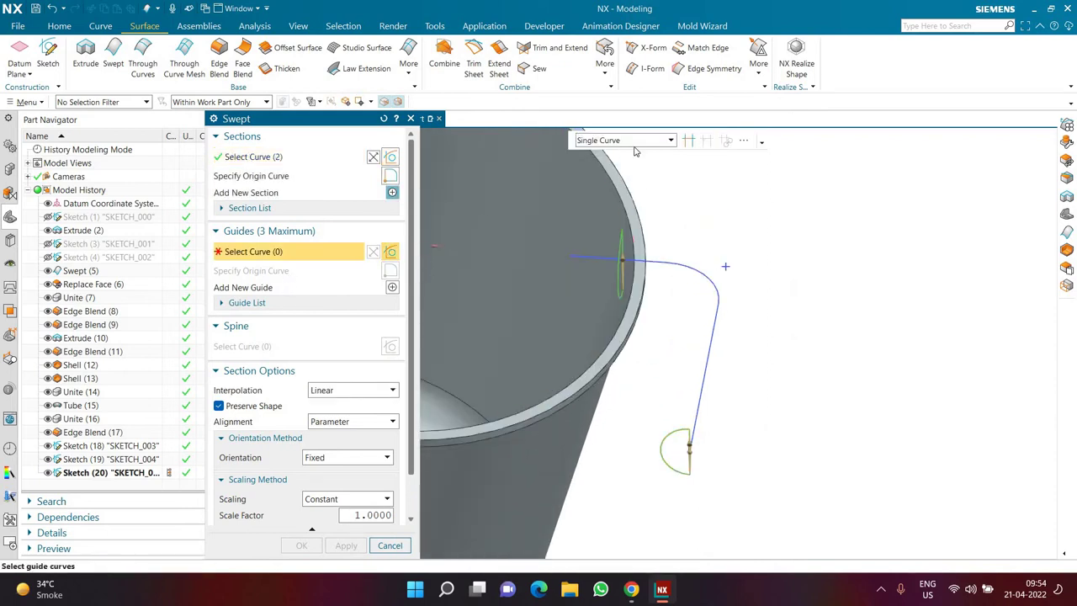
click(636, 143)
click(608, 186)
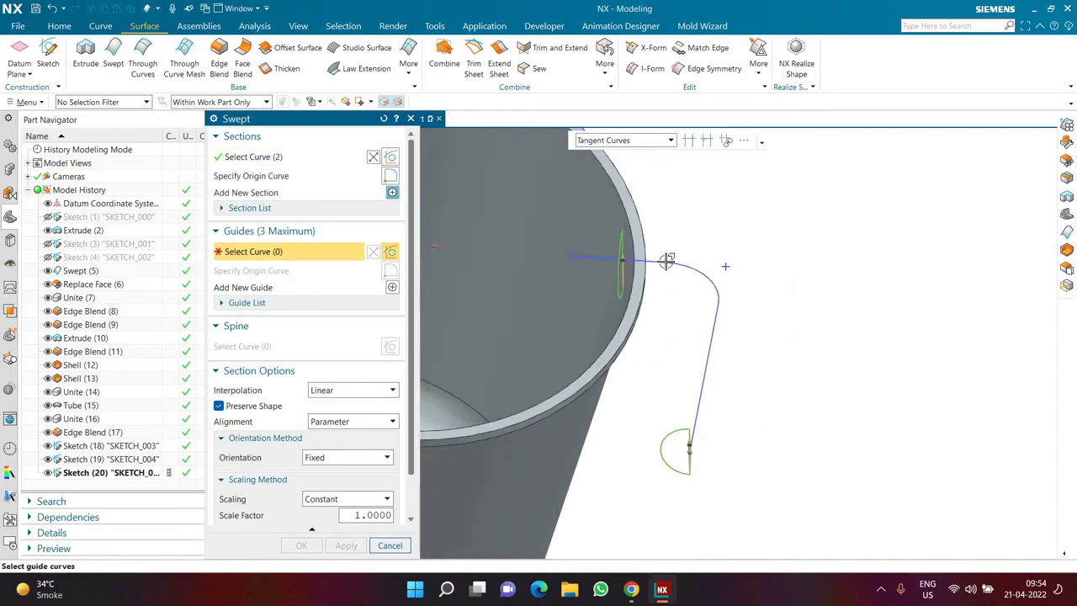
click(714, 387)
mouse_move(659, 346)
middle_down()
mouse_move(668, 320)
mouse_move(661, 335)
middle_up()
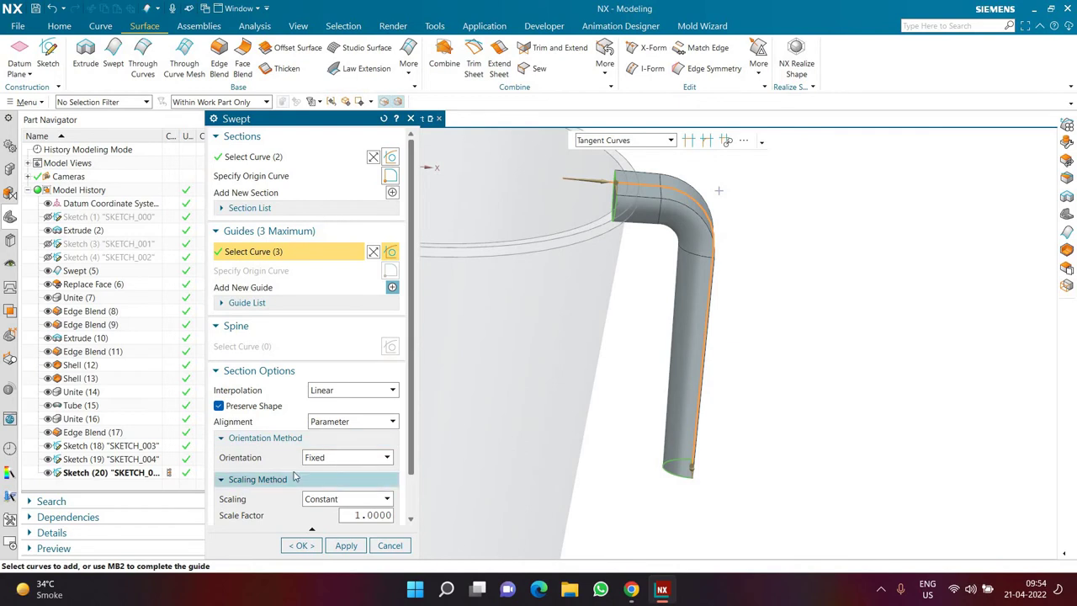
scroll(302, 476, down, 2)
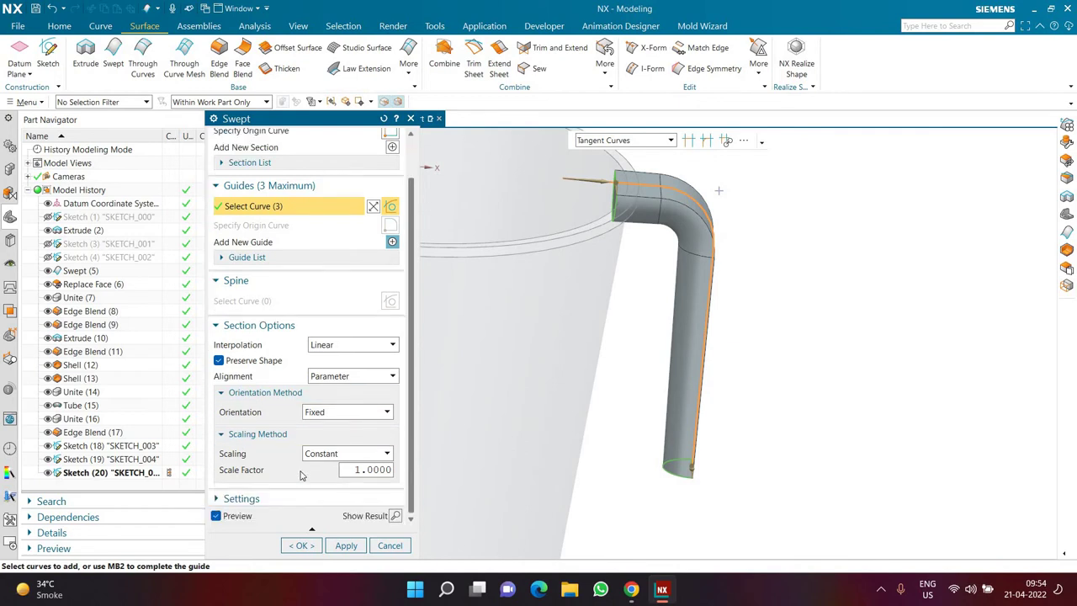
click(295, 546)
Step: Hide the handle path sketch and both half-circle profile sketches
middle_drag(642, 486, 664, 491)
scroll(618, 487, up, 3)
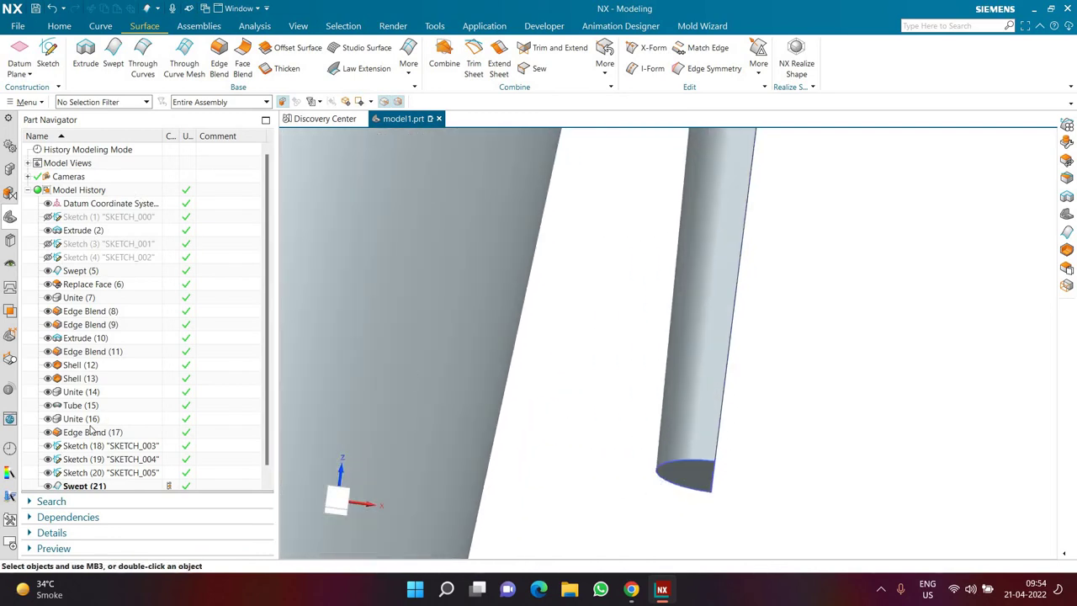
scroll(90, 431, down, 1)
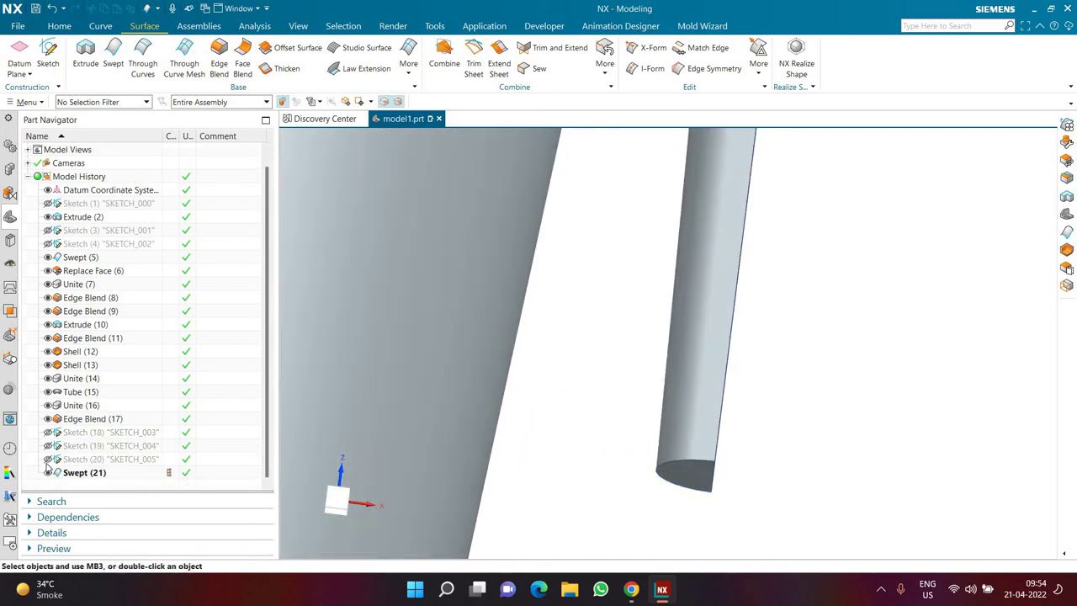
Step: Blend the curved edge at the handle's lower end with a 10 mm radius
scroll(539, 404, down, 5)
scroll(563, 418, up, 5)
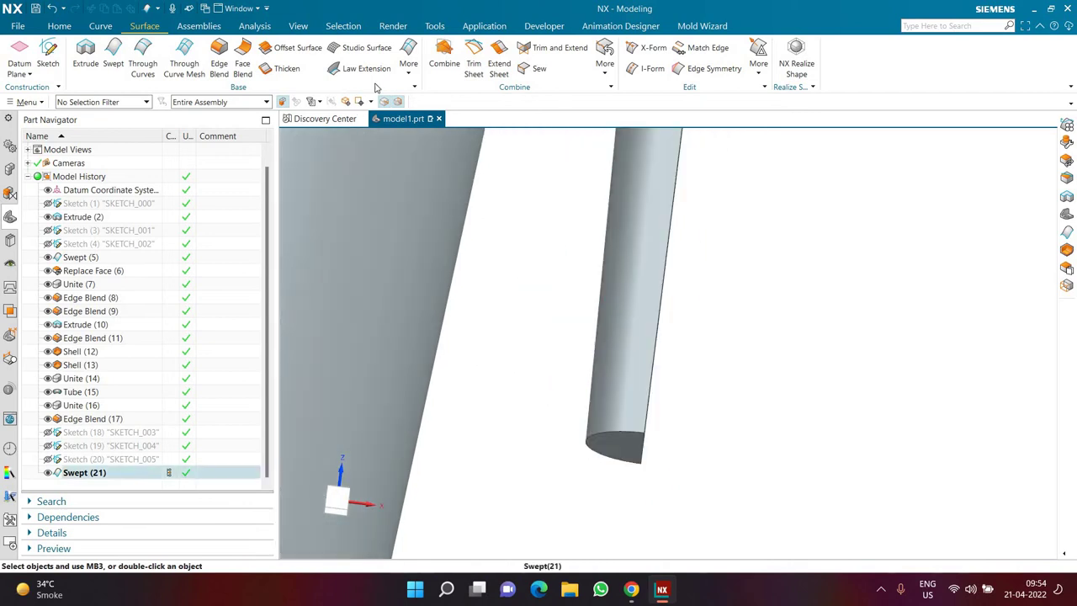
click(219, 61)
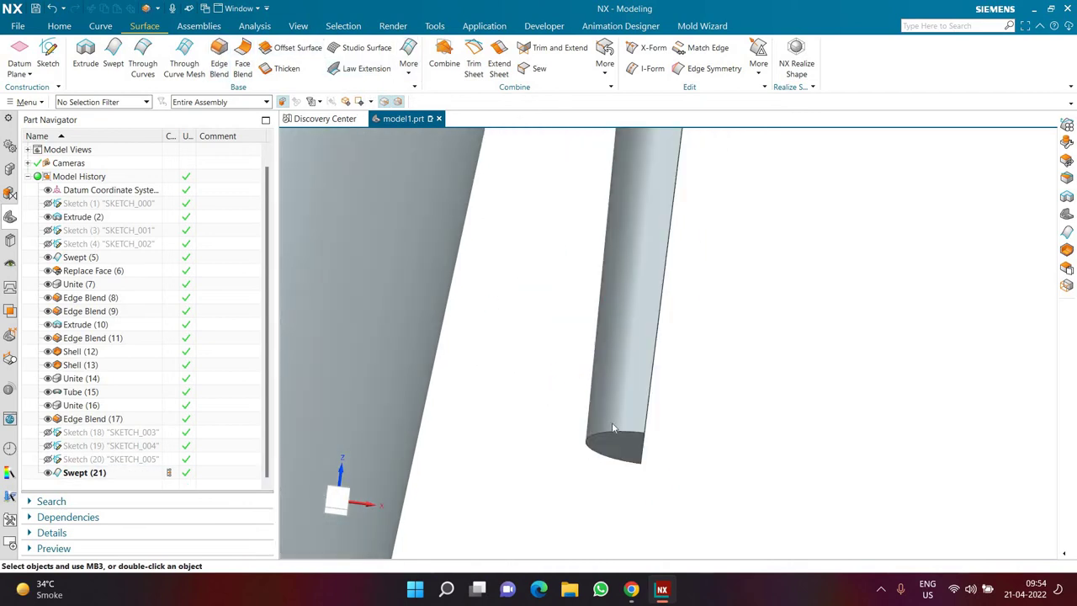
click(569, 435)
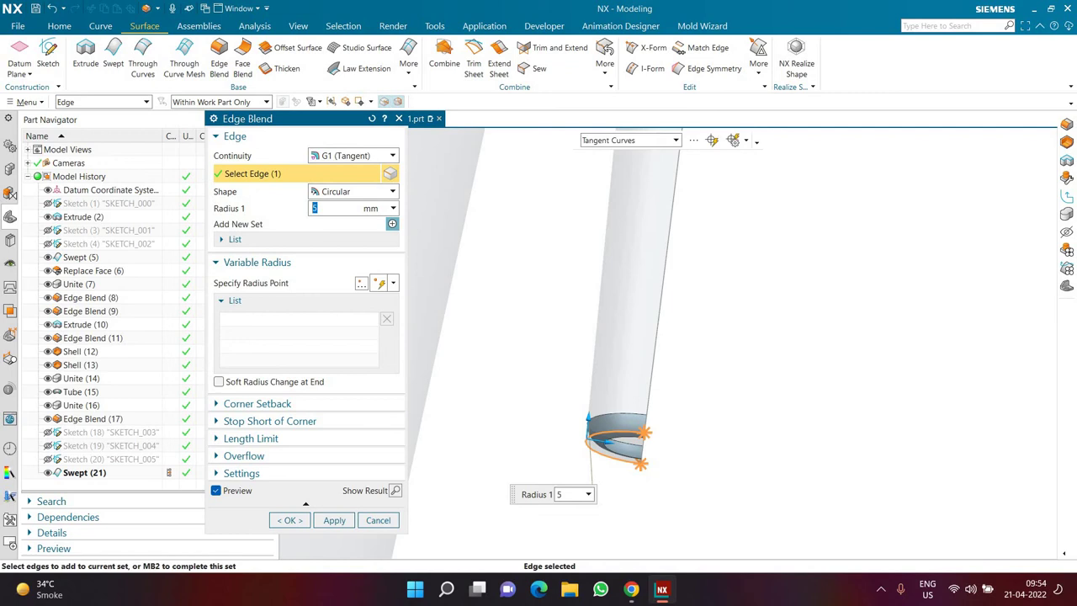
text(10)
key(Return)
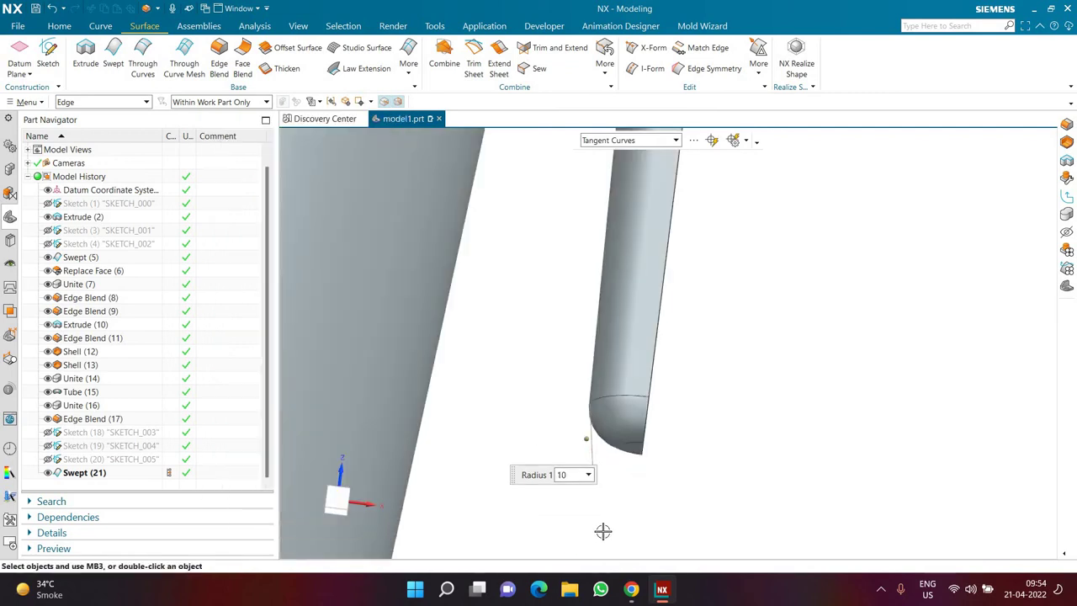
Step: Shell the handle to 1.8 mm thickness, opening its flat outer faces and the end face inside the mug
scroll(604, 529, down, 5)
middle_drag(578, 466, 567, 493)
scroll(567, 492, up, 3)
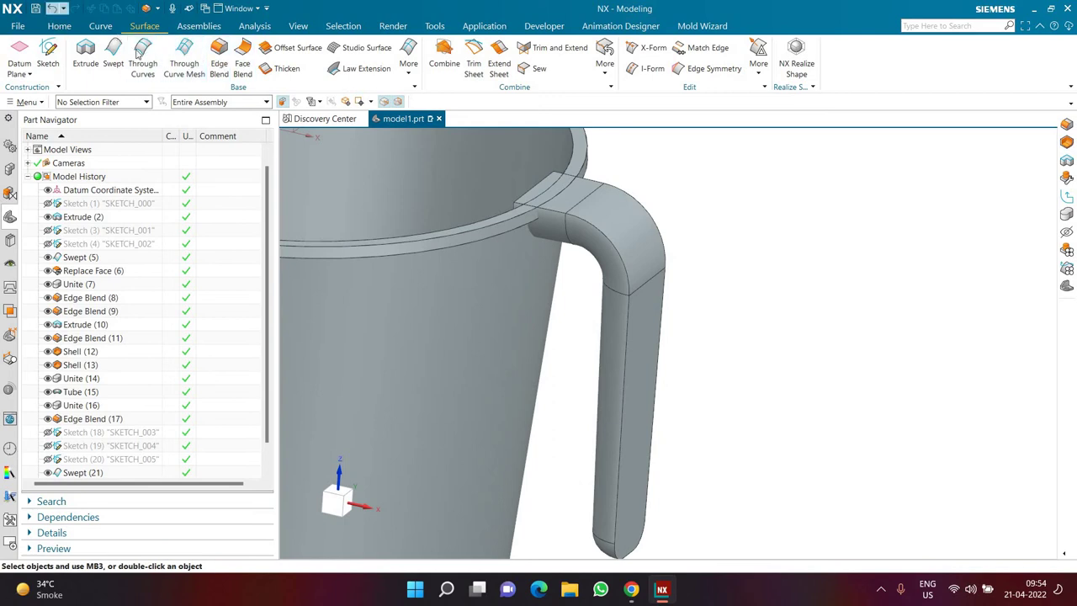
click(60, 26)
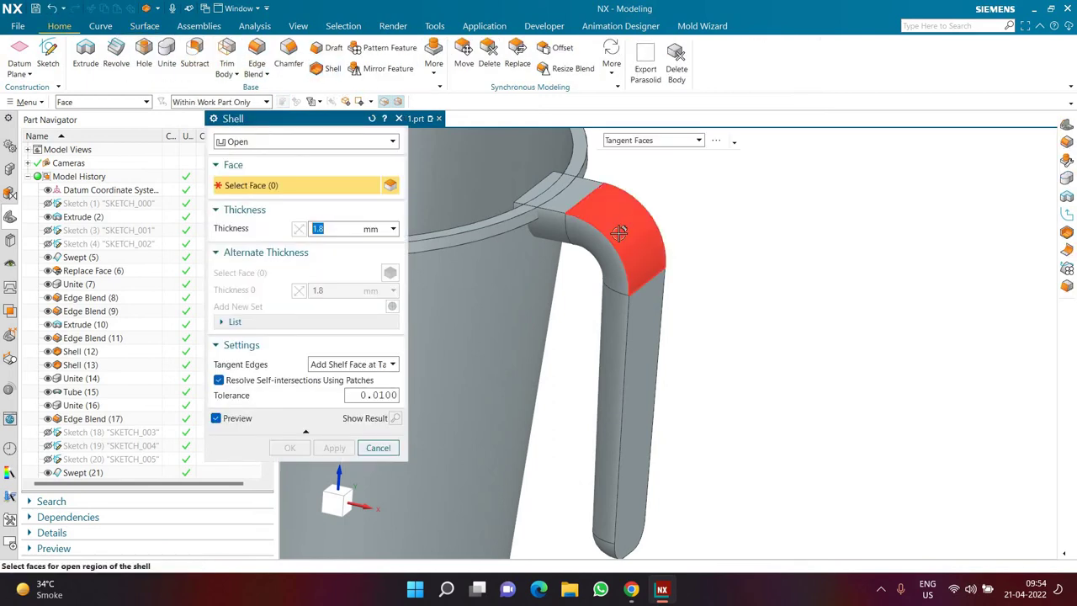
click(635, 267)
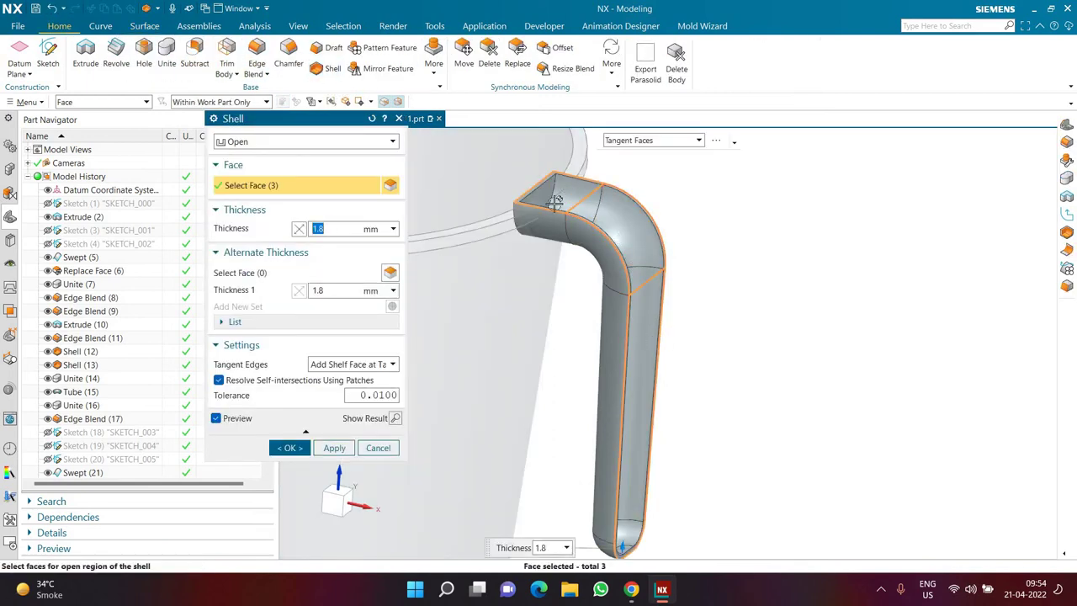
scroll(539, 199, up, 2)
click(524, 194)
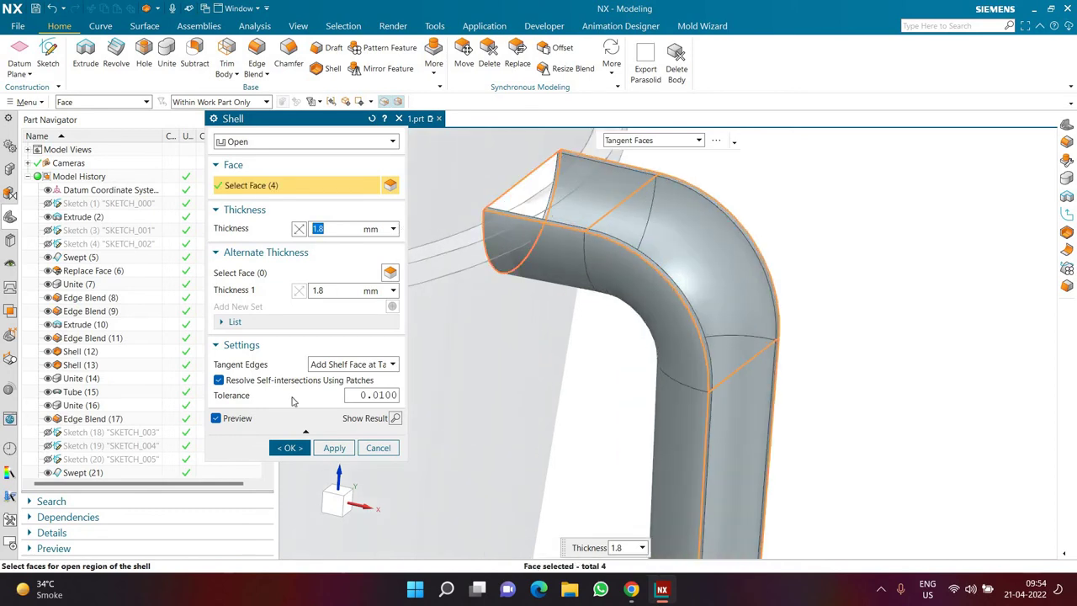
click(289, 447)
Step: Unite the handle with the mug body, removing the two regions where the handle crosses the wall and protrudes inside
scroll(639, 260, down, 3)
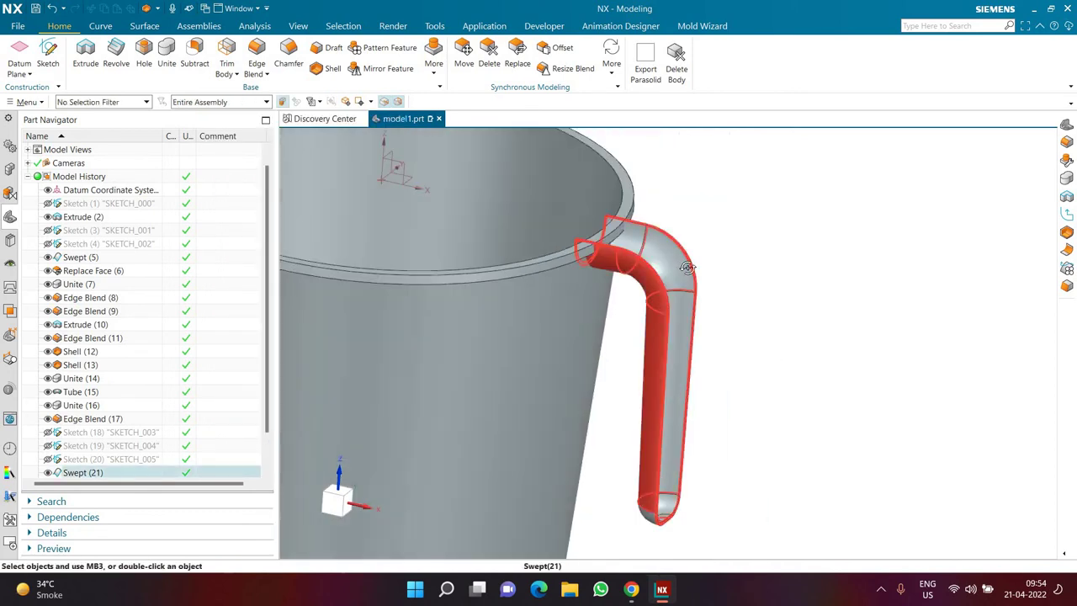
middle_drag(639, 260, 418, 157)
scroll(417, 157, up, 2)
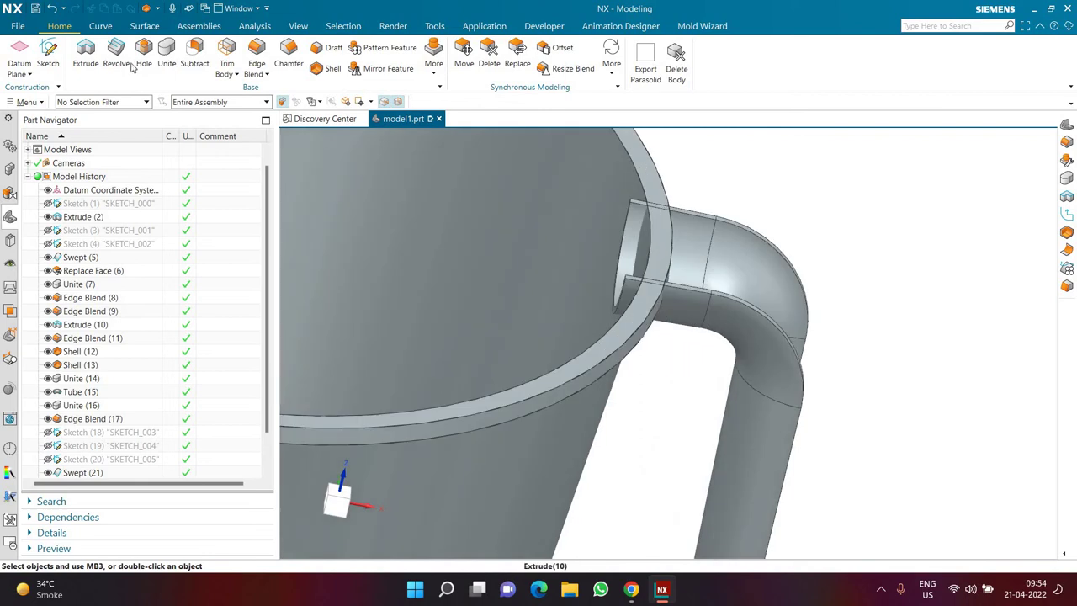
click(166, 55)
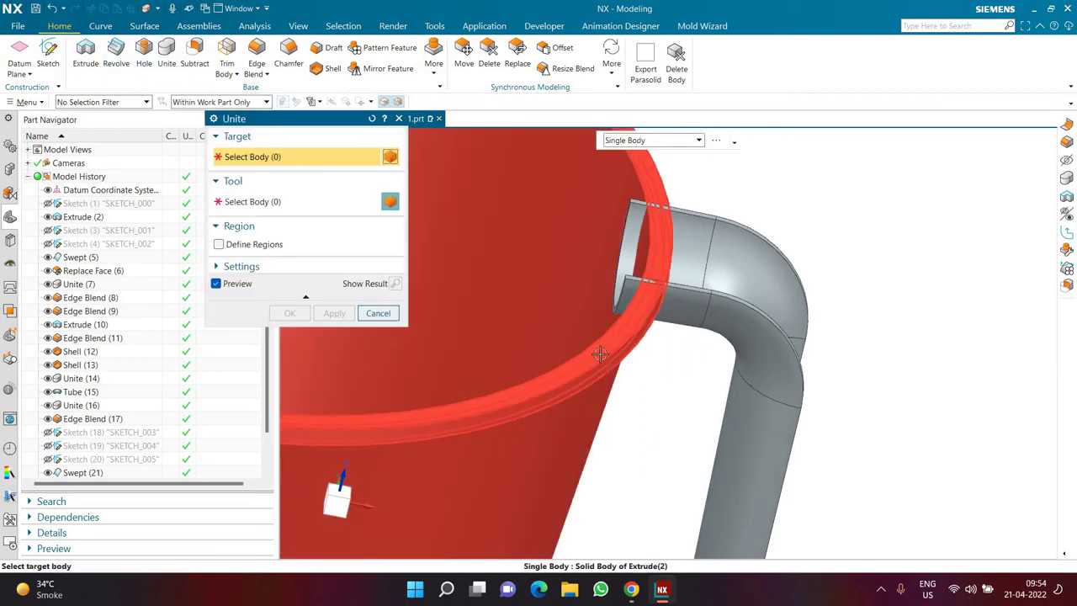
click(623, 344)
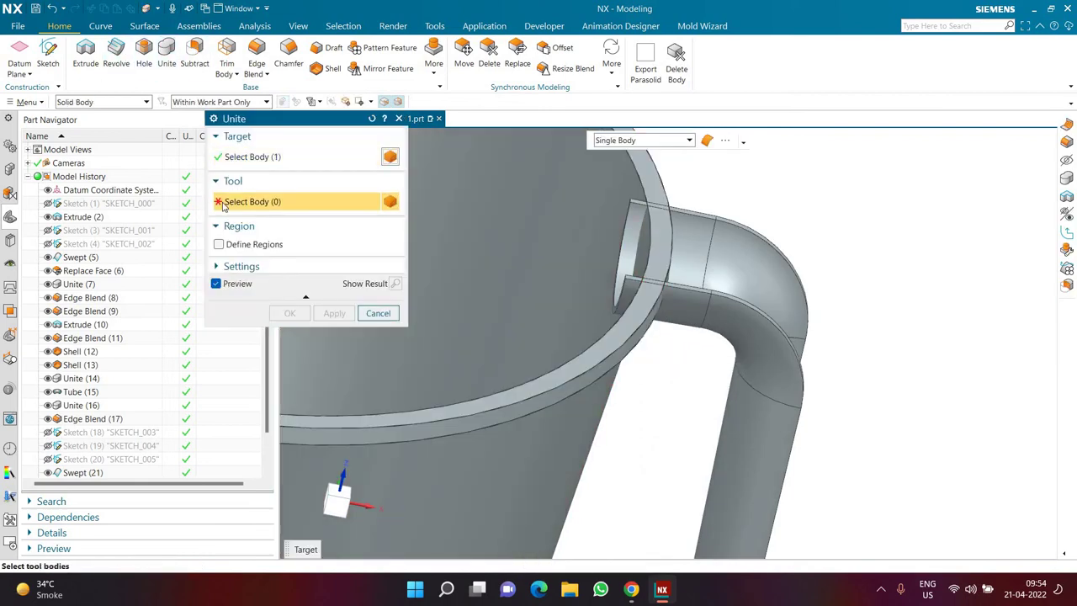
click(709, 293)
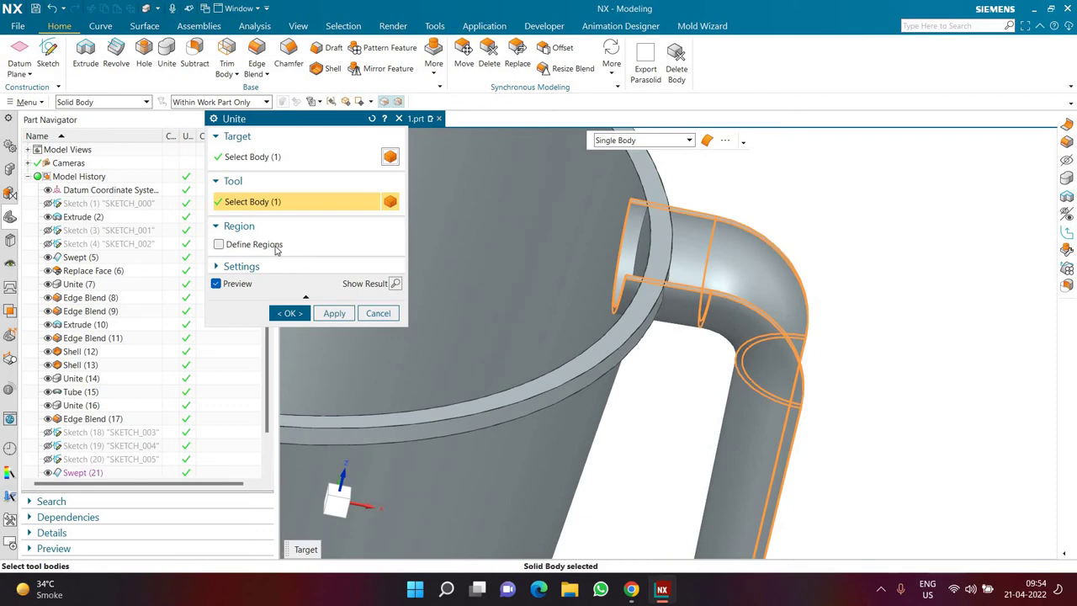
click(220, 244)
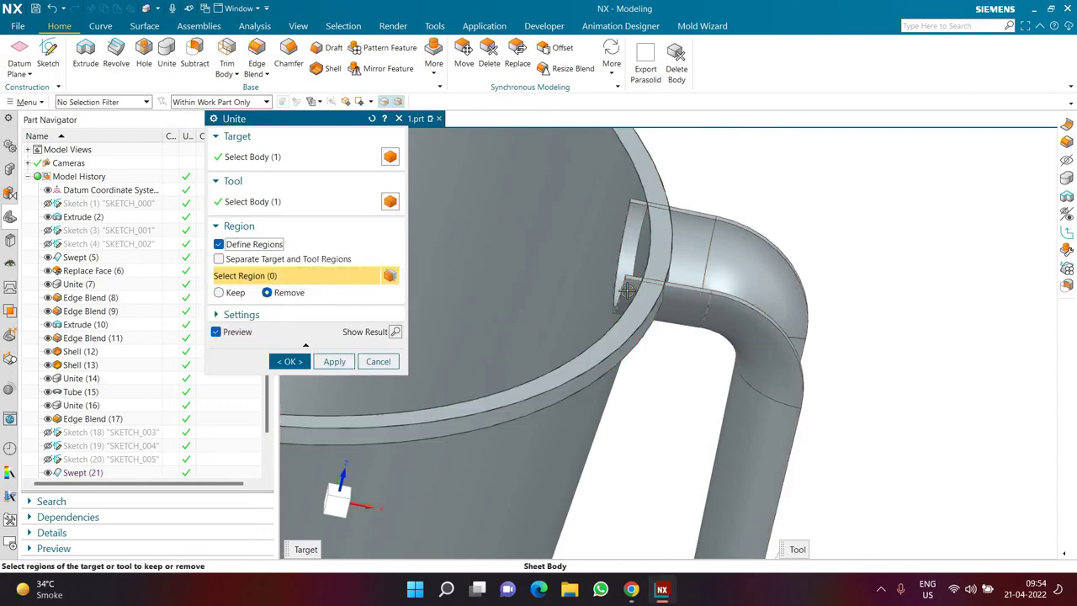
click(667, 263)
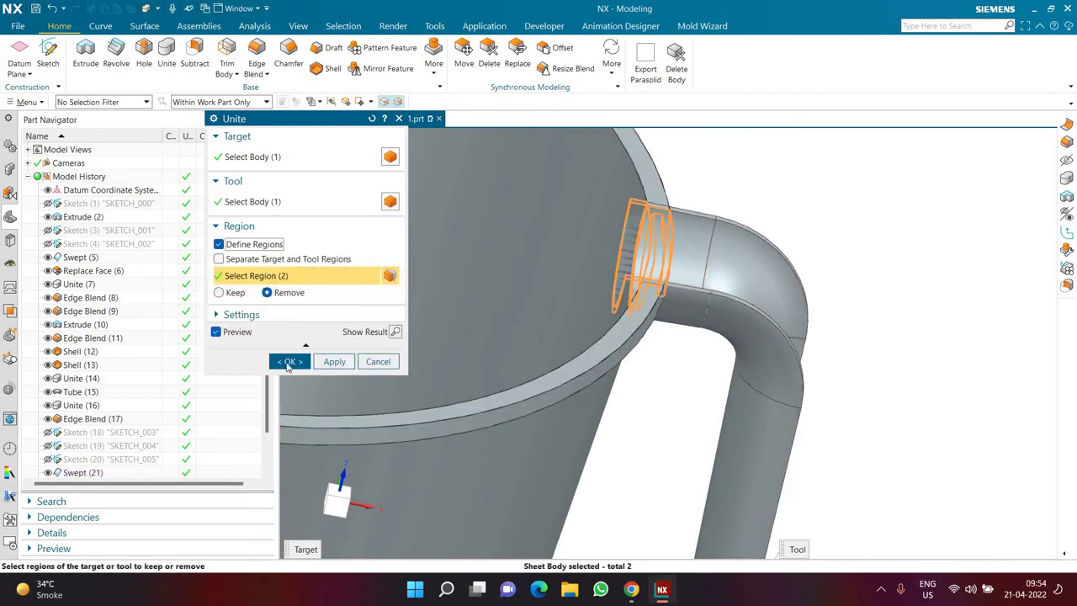
click(287, 361)
Step: Blend the edge where the underside of the handle meets the mug's outer wall with a 10 mm radius
middle_drag(555, 296, 581, 336)
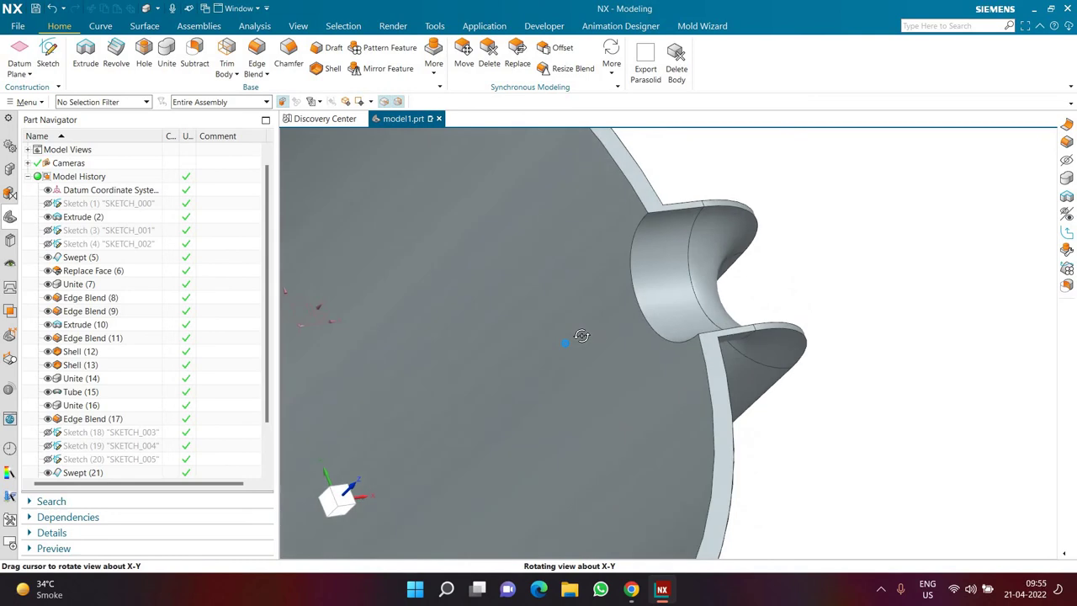
middle_drag(532, 296, 529, 259)
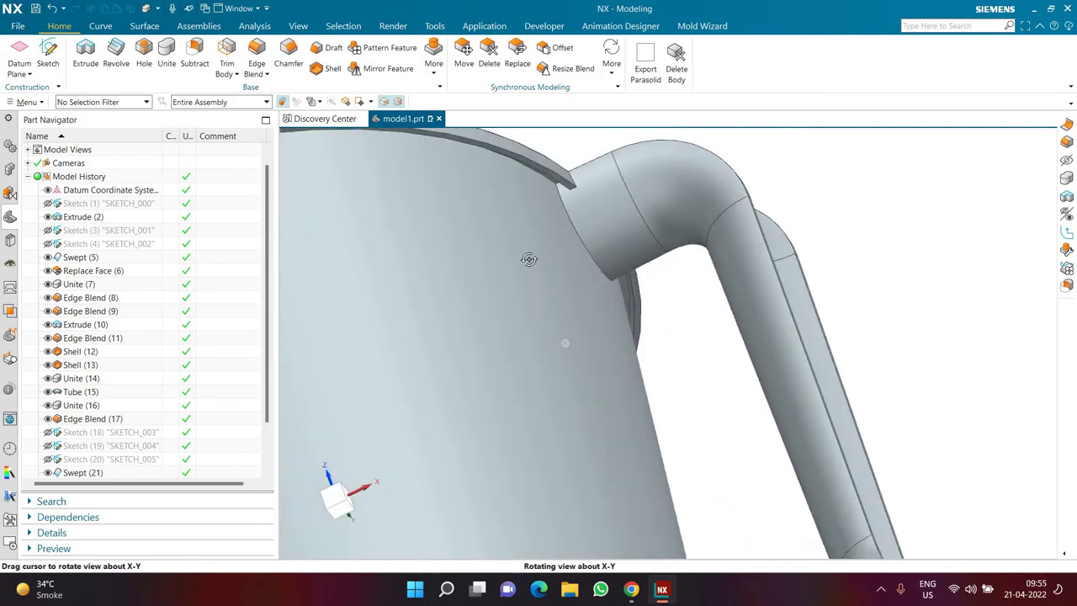
middle_drag(528, 298, 536, 263)
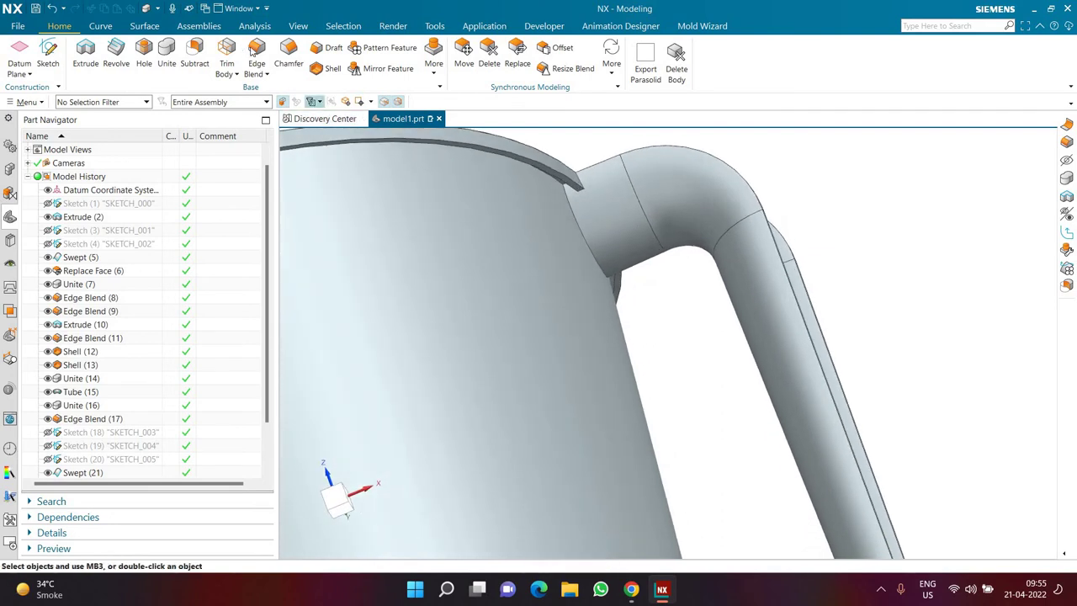
key(b)
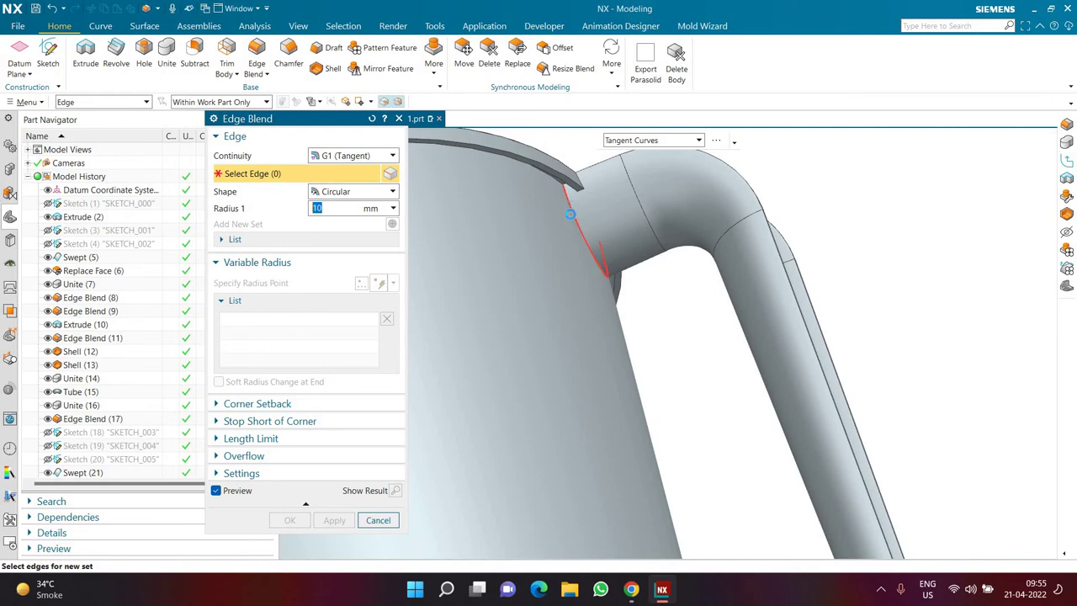
click(571, 213)
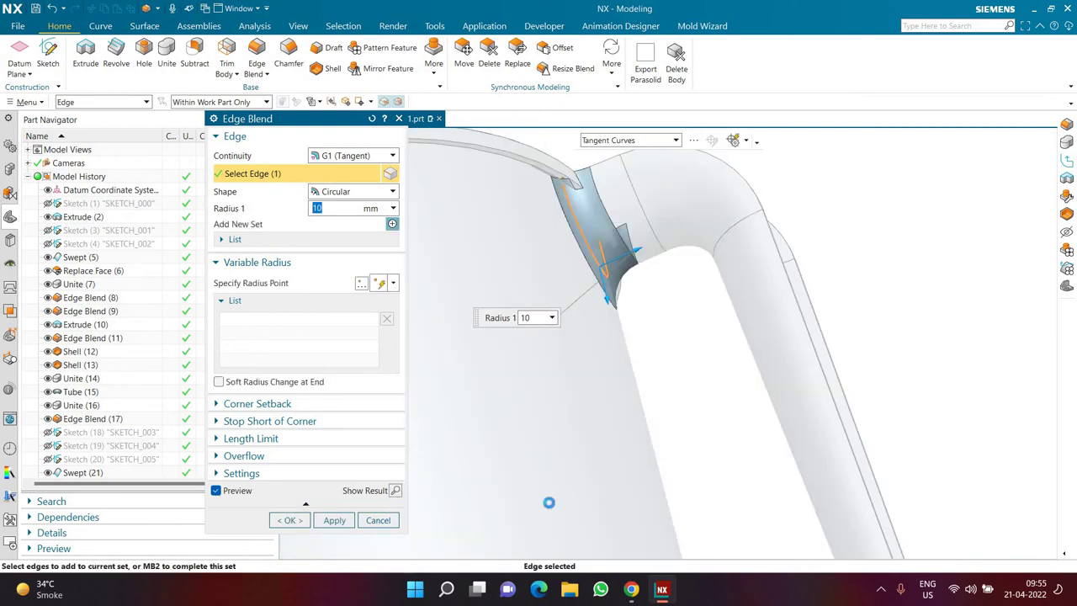
scroll(586, 364, down, 3)
middle_click(560, 243)
scroll(577, 292, up, 2)
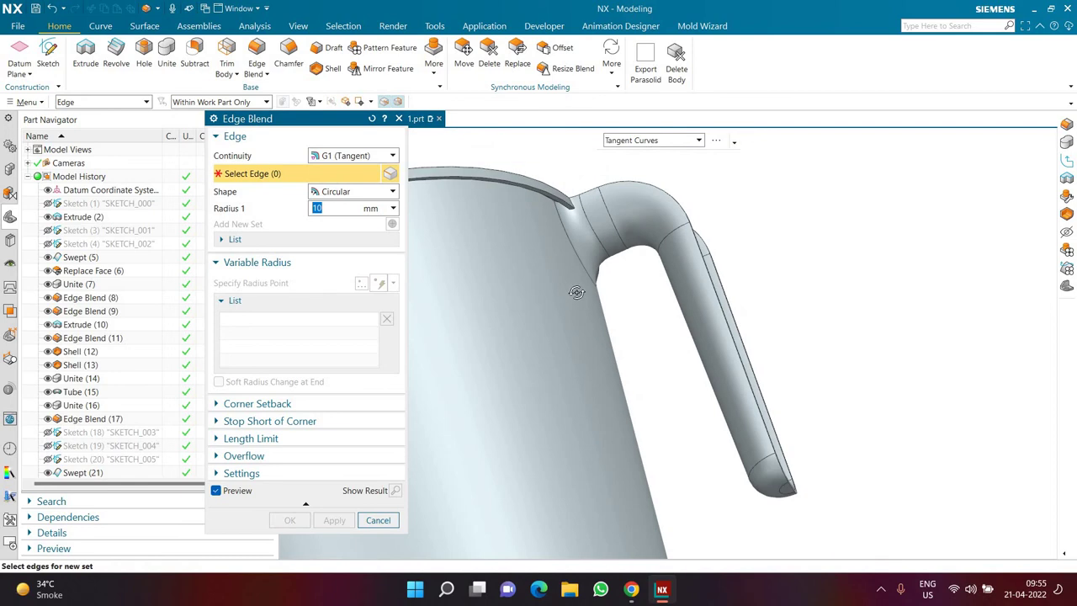
Step: Blend the edge where the inside of the handle meets the mug's inner wall with a radius of 10+1.8 mm
middle_drag(577, 292, 608, 248)
scroll(613, 241, up, 3)
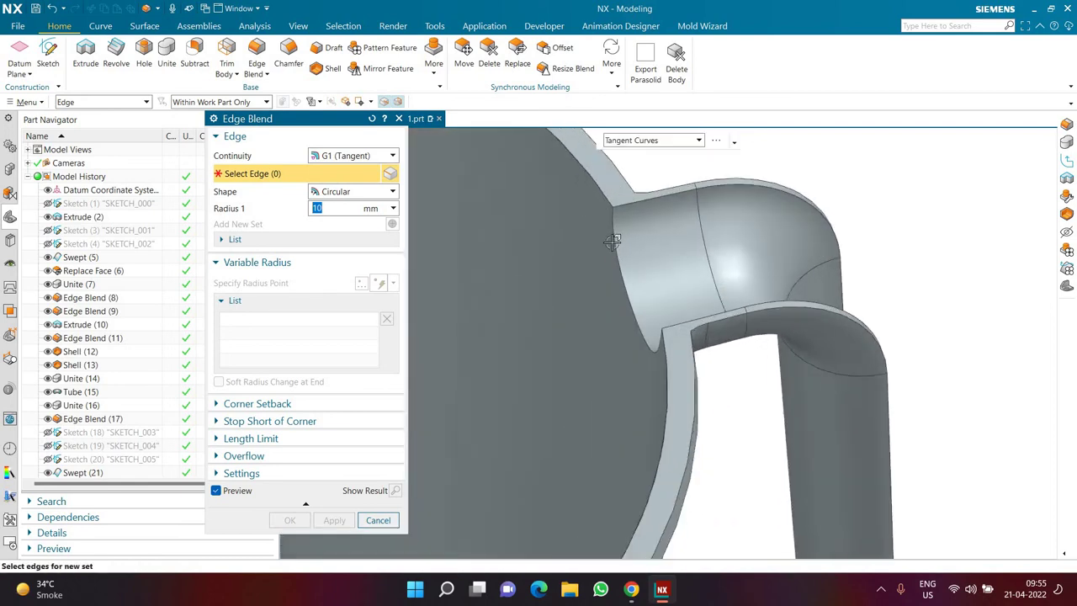
click(545, 265)
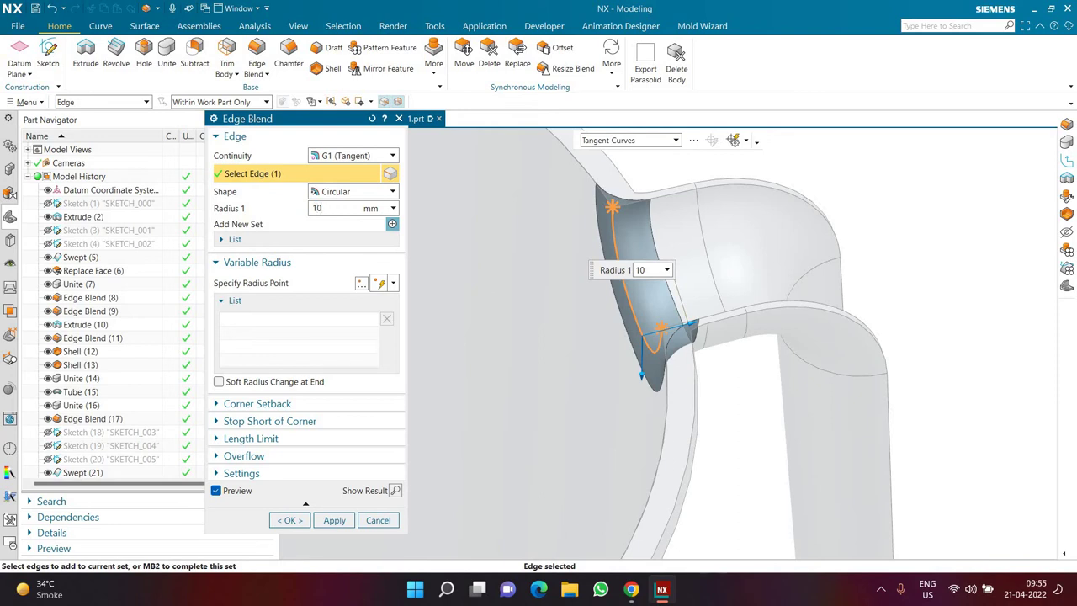
text(+1.8)
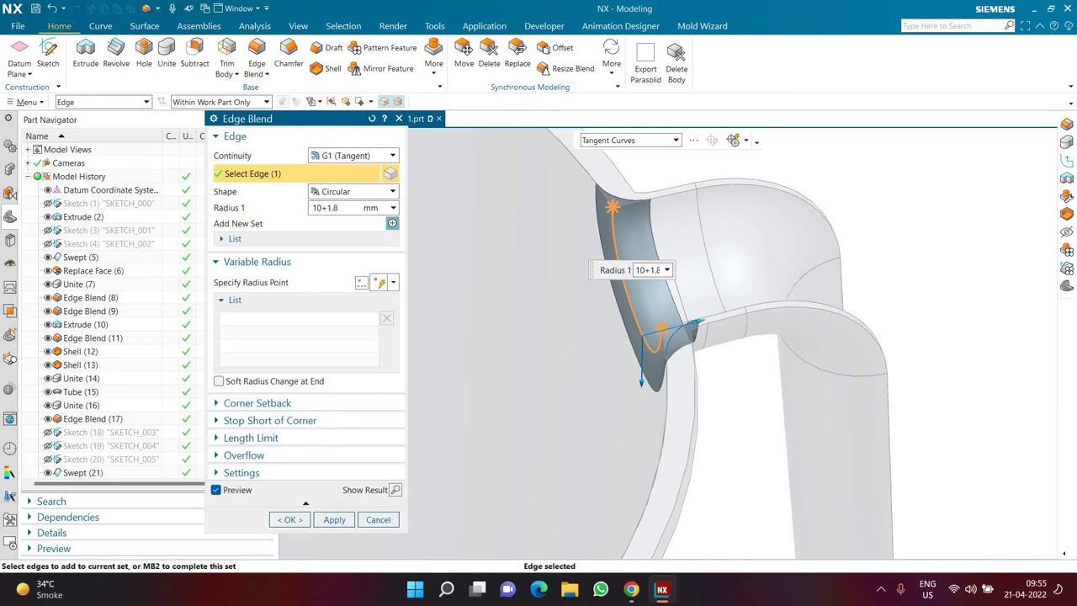
key(Return)
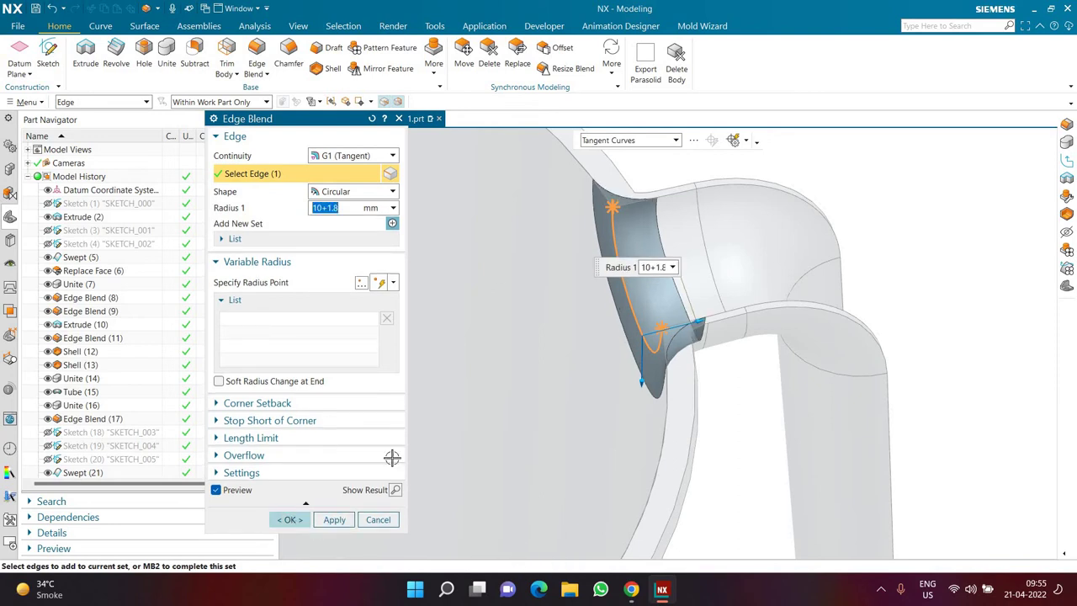
click(290, 519)
Step: Review the handle's Shell feature to check its wall thickness setting
scroll(500, 283, down, 3)
middle_drag(552, 308, 573, 288)
scroll(572, 288, up, 2)
scroll(71, 434, down, 2)
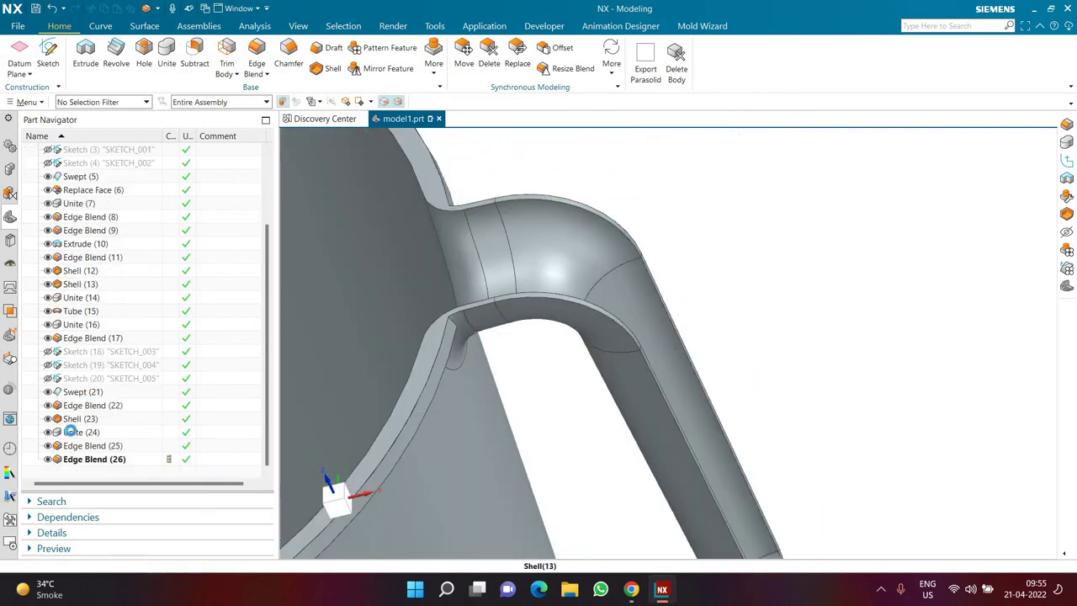
double_click(71, 432)
key(Escape)
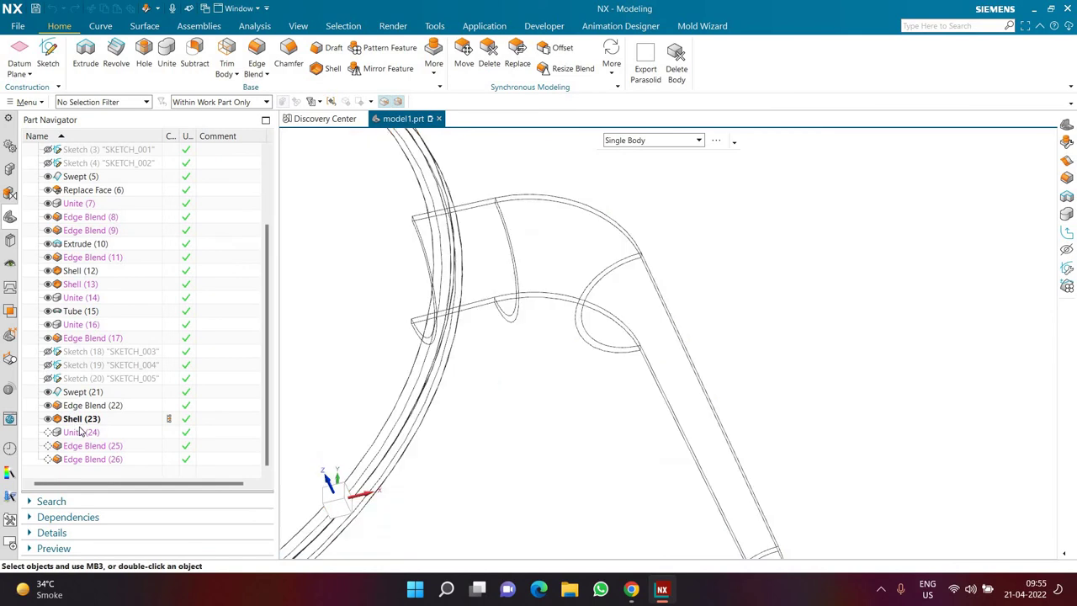
double_click(80, 419)
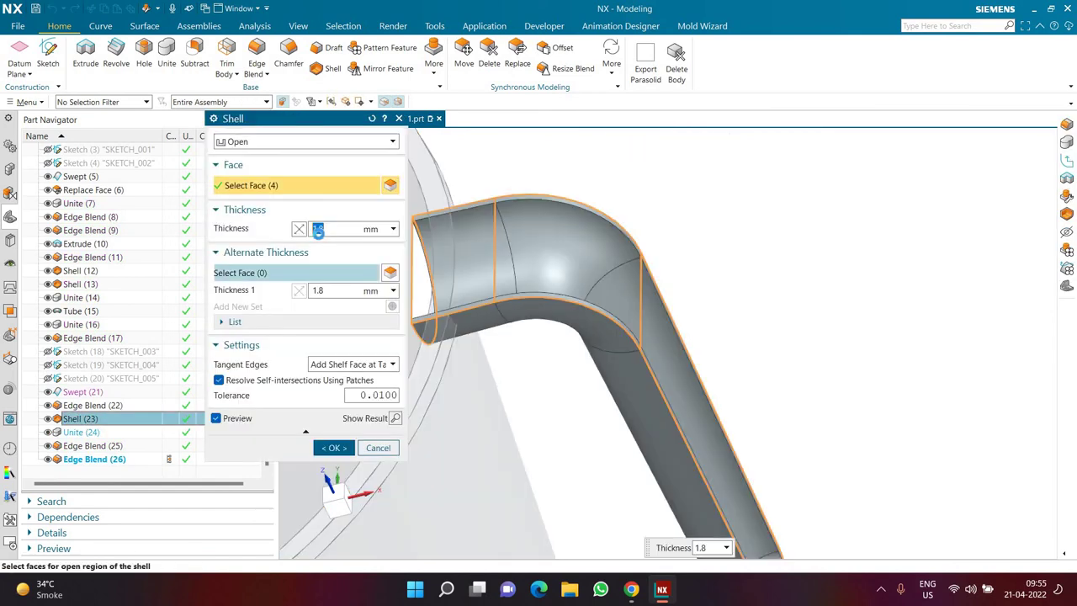
middle_click(319, 233)
scroll(431, 222, down, 1)
scroll(429, 225, up, 3)
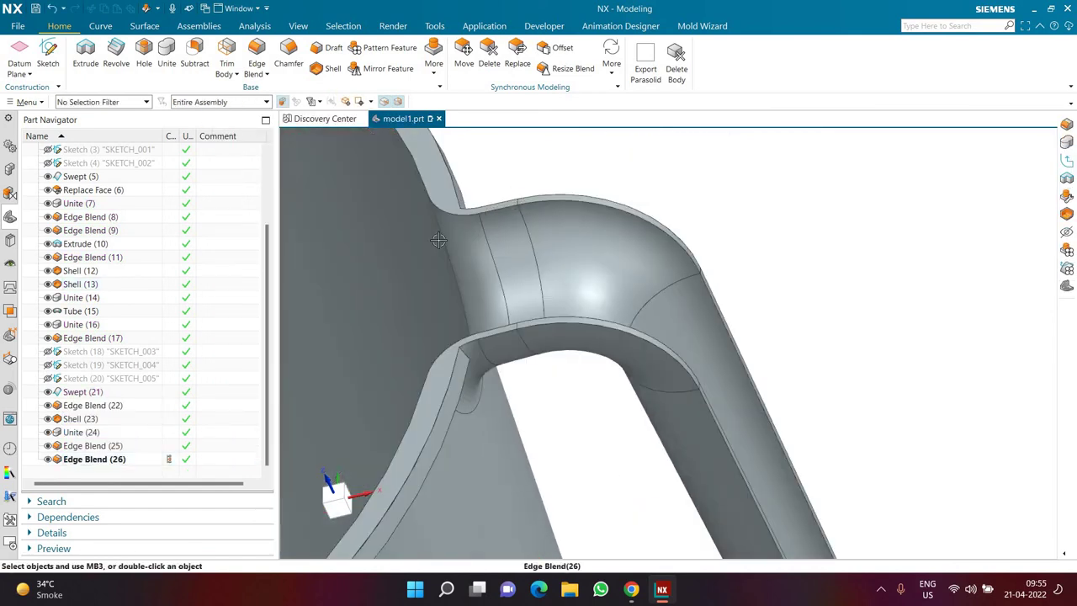
Step: Blend the two short corner edges where the mug's rim meets the handle's sides with a 7 mm radius
scroll(454, 320, down, 4)
scroll(460, 315, up, 4)
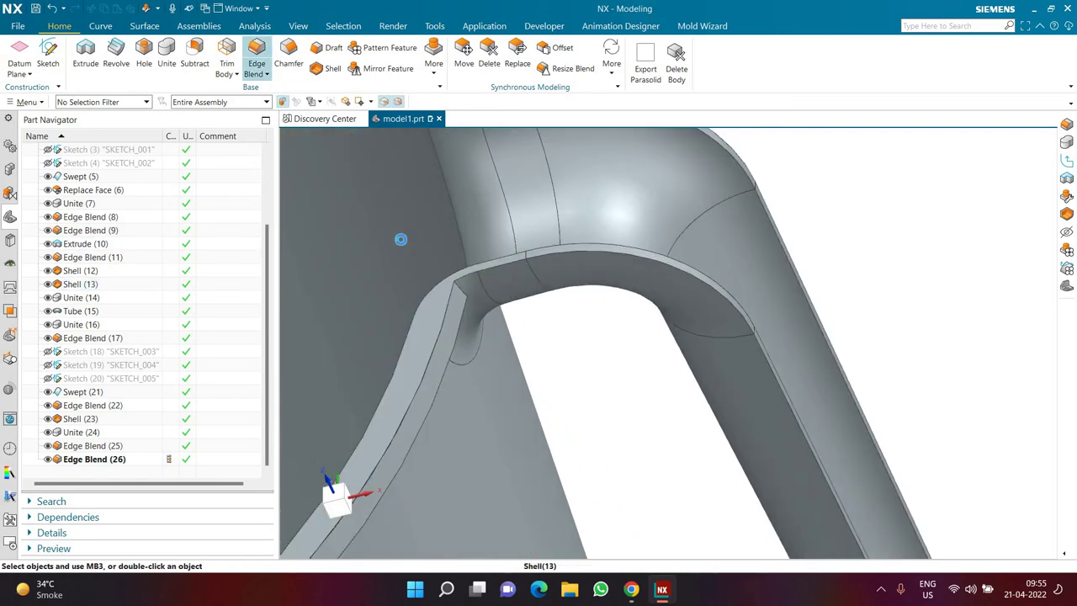
key(b)
scroll(472, 286, up, 2)
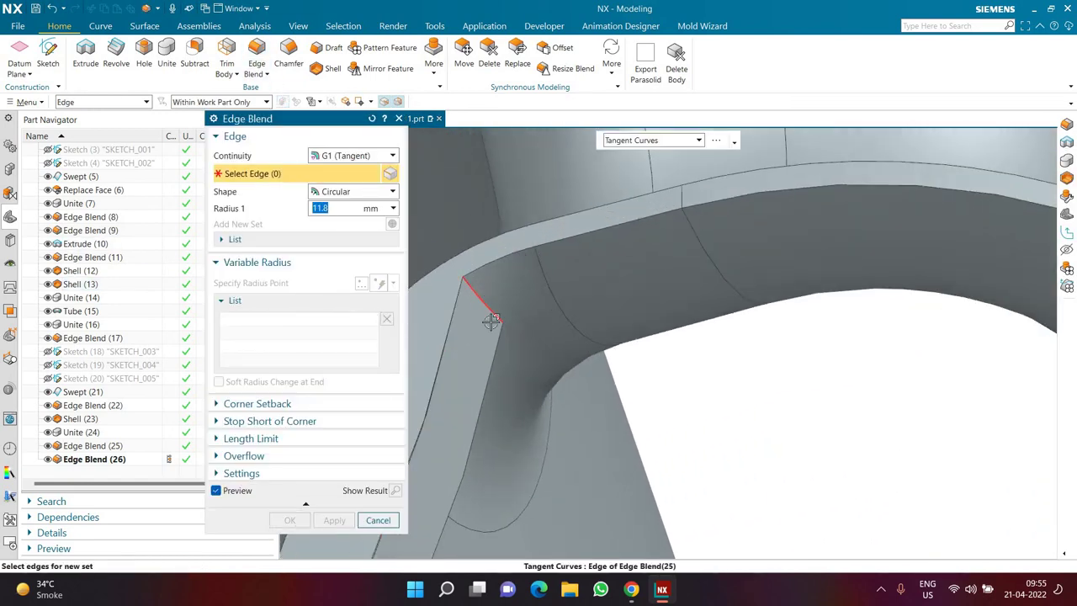
click(492, 320)
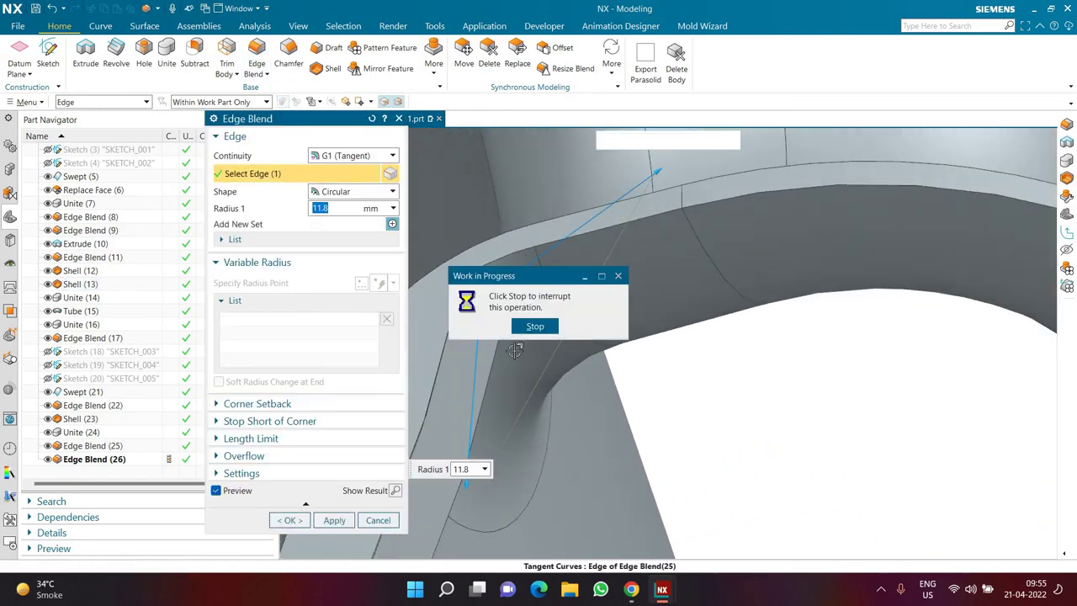
text(7)
scroll(509, 337, down, 4)
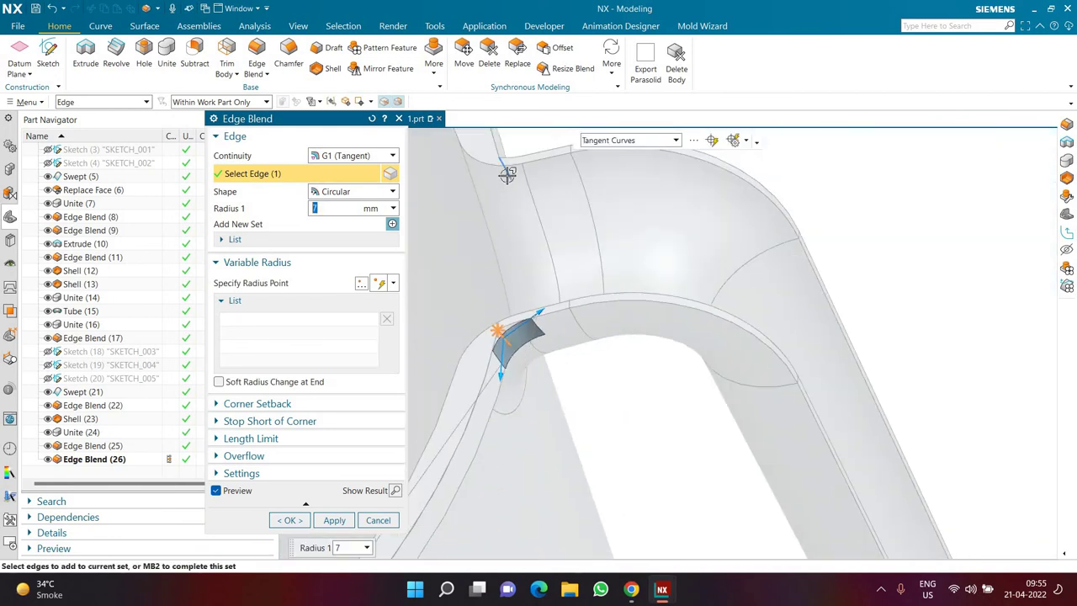
click(289, 520)
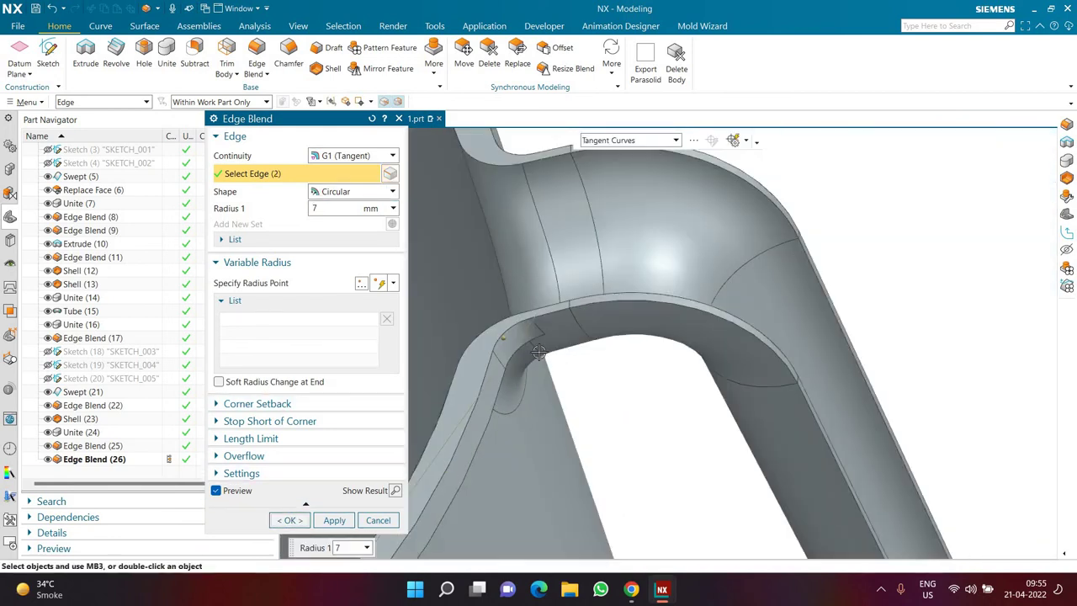
Step: Blend the edge chain where the underside of the rim meets the mug's outer wall with a 1.2 mm radius
scroll(483, 330, up, 3)
middle_drag(486, 333, 603, 442)
scroll(501, 284, down, 4)
scroll(486, 346, up, 6)
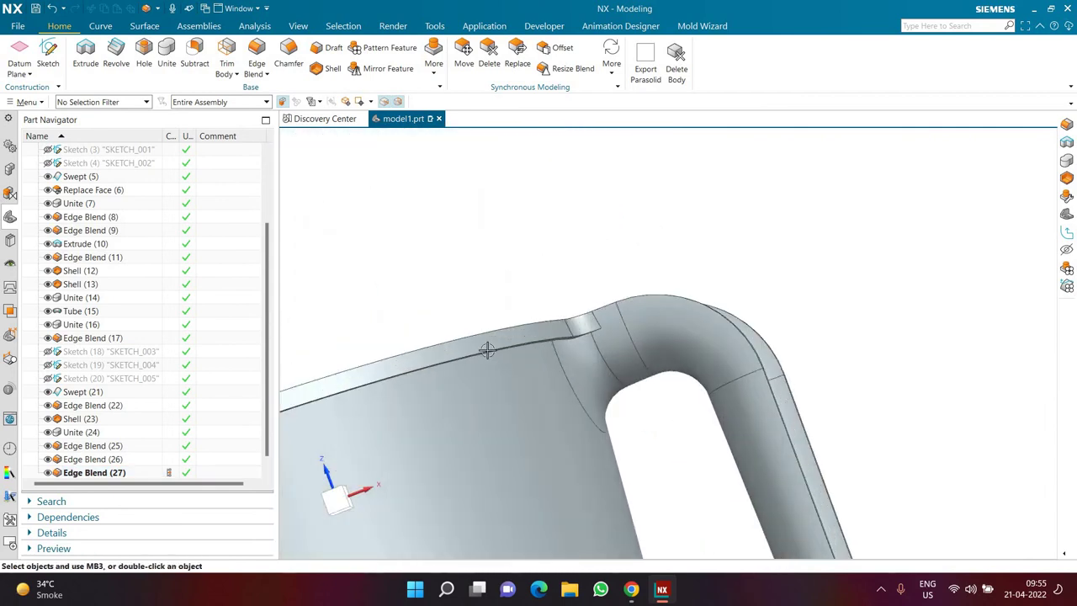
middle_drag(488, 337, 504, 238)
scroll(505, 236, up, 3)
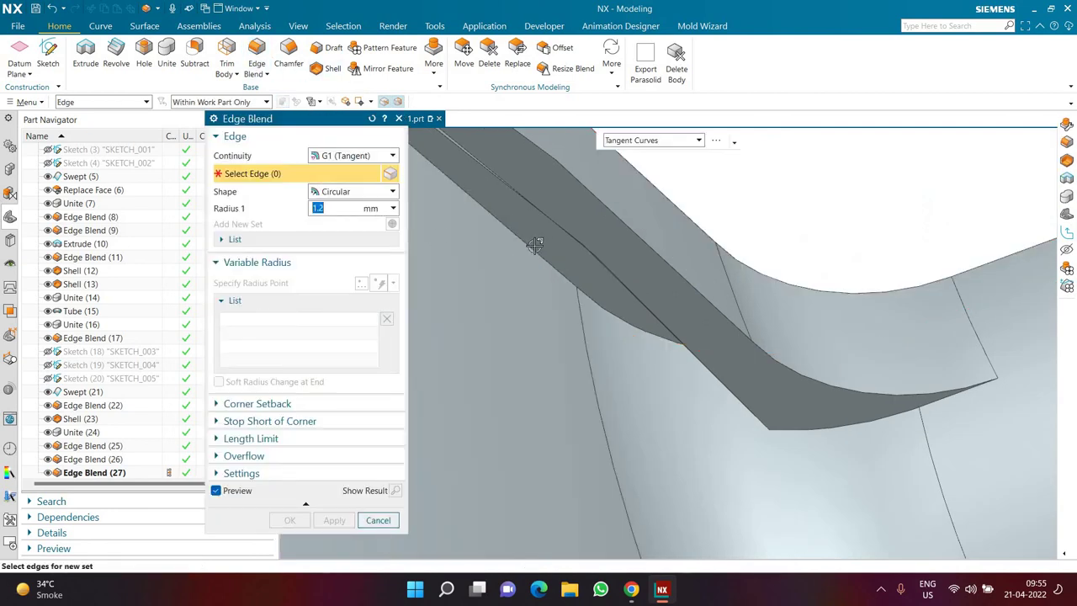
click(567, 332)
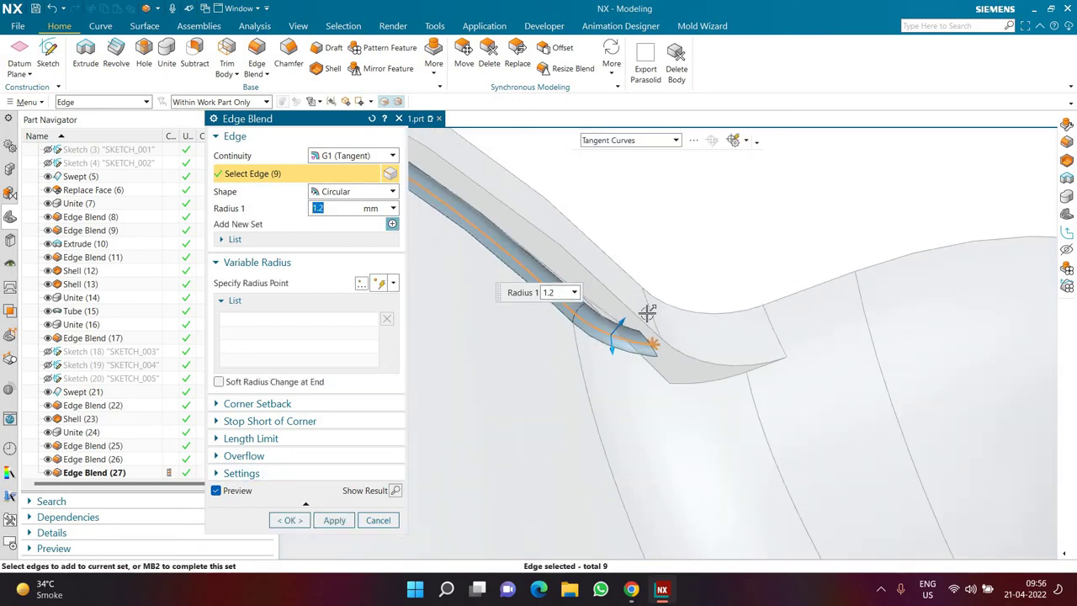
middle_drag(647, 313, 662, 354)
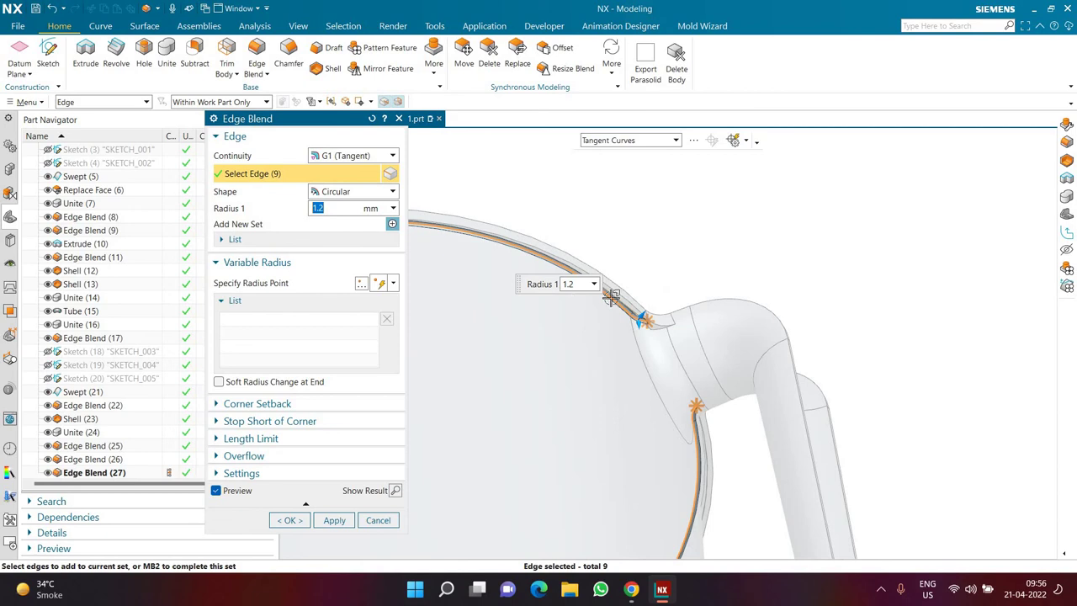
scroll(612, 297, up, 5)
click(338, 522)
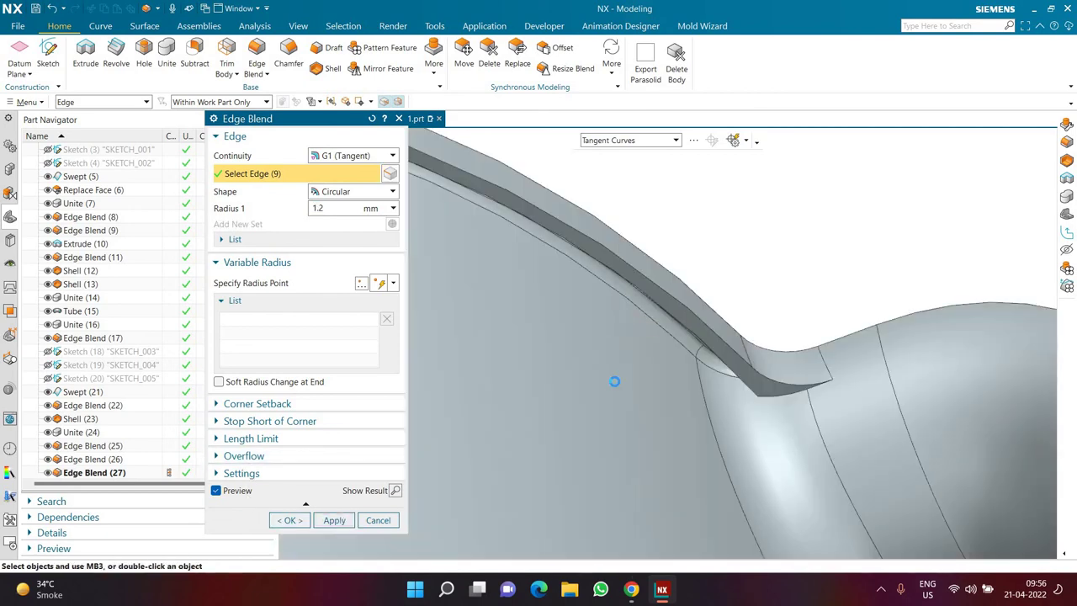
Step: Blend the lower outer edge chain of the rim with a 1.2 mm radius
middle_drag(614, 381, 552, 304)
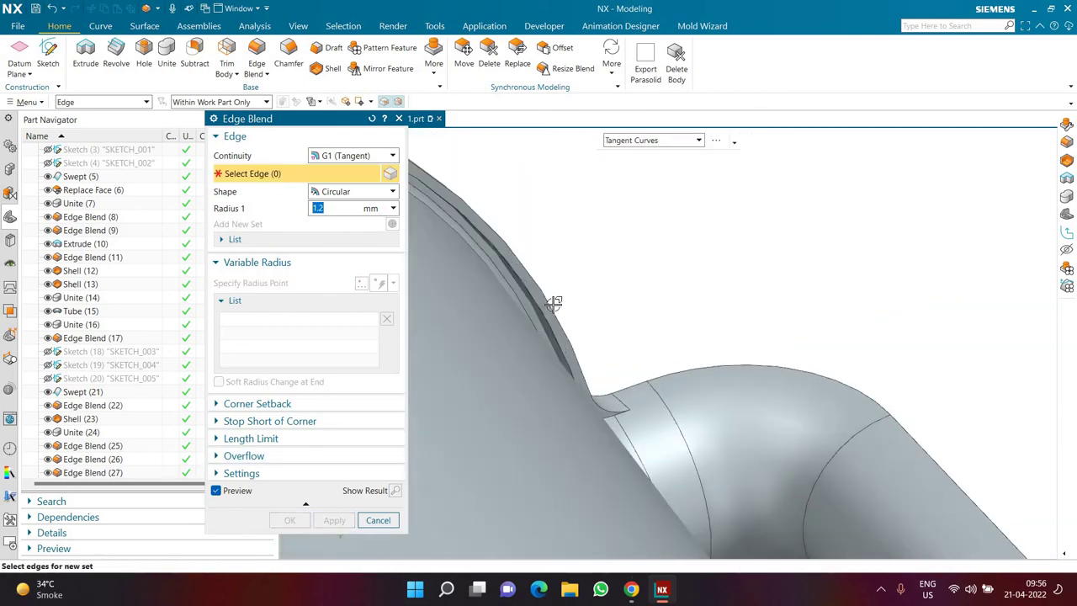
scroll(552, 303, up, 3)
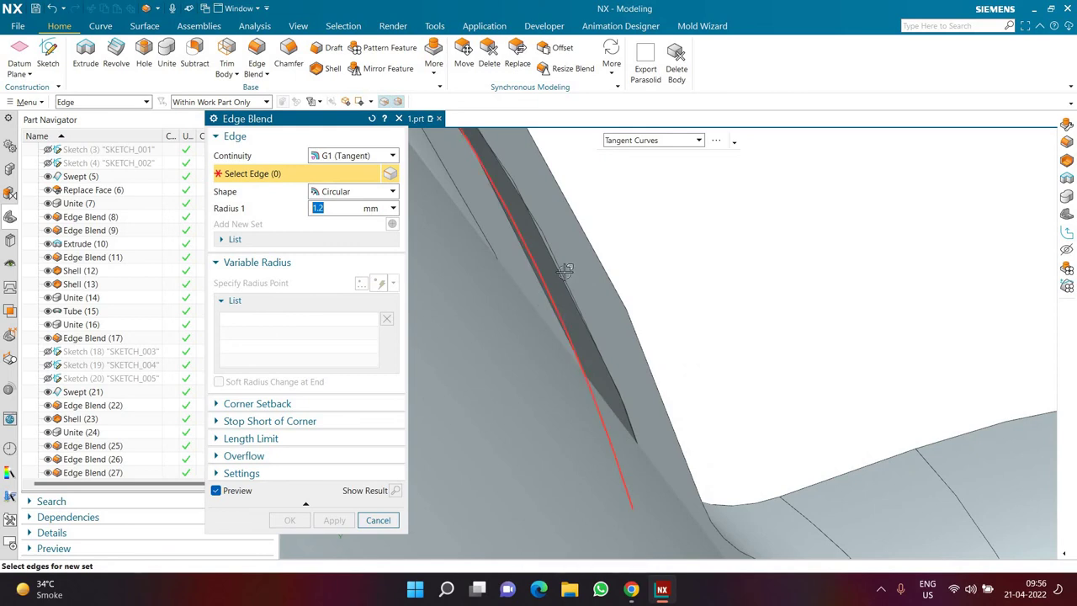
middle_drag(566, 270, 576, 268)
scroll(619, 275, down, 5)
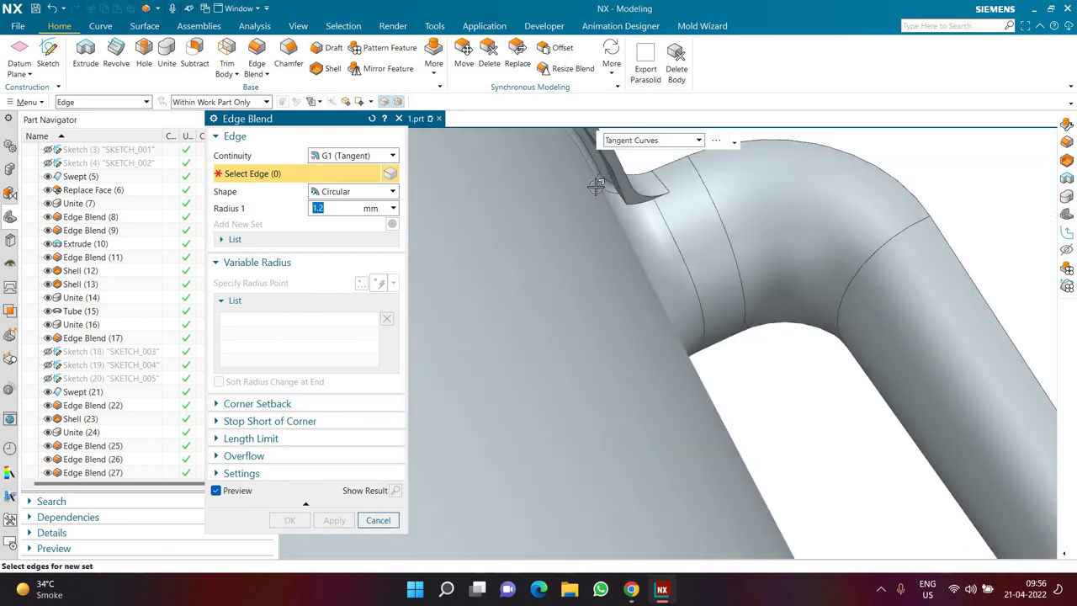
scroll(598, 185, up, 4)
scroll(675, 272, up, 4)
click(670, 281)
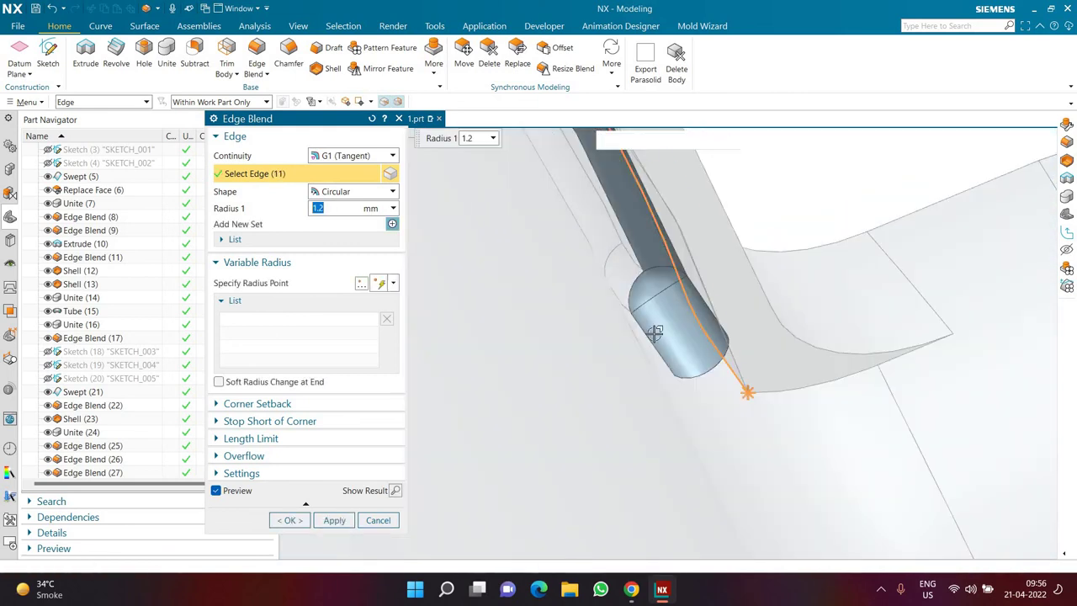
scroll(655, 329, down, 6)
click(321, 520)
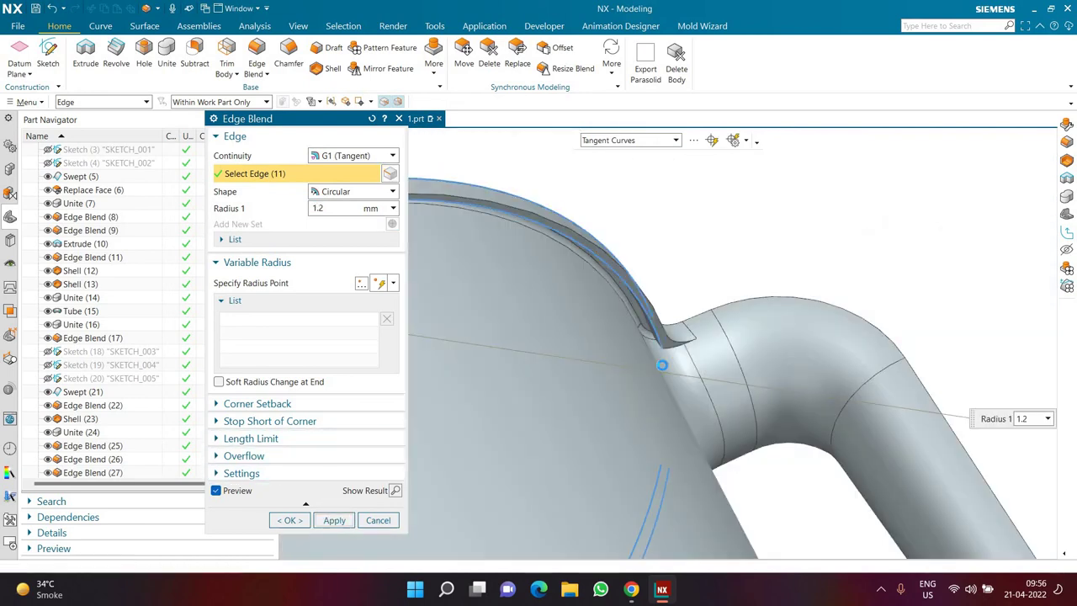
Step: Set up a 0.6 mm edge blend along the upper outer edge chain of the rim and handle
scroll(593, 288, down, 5)
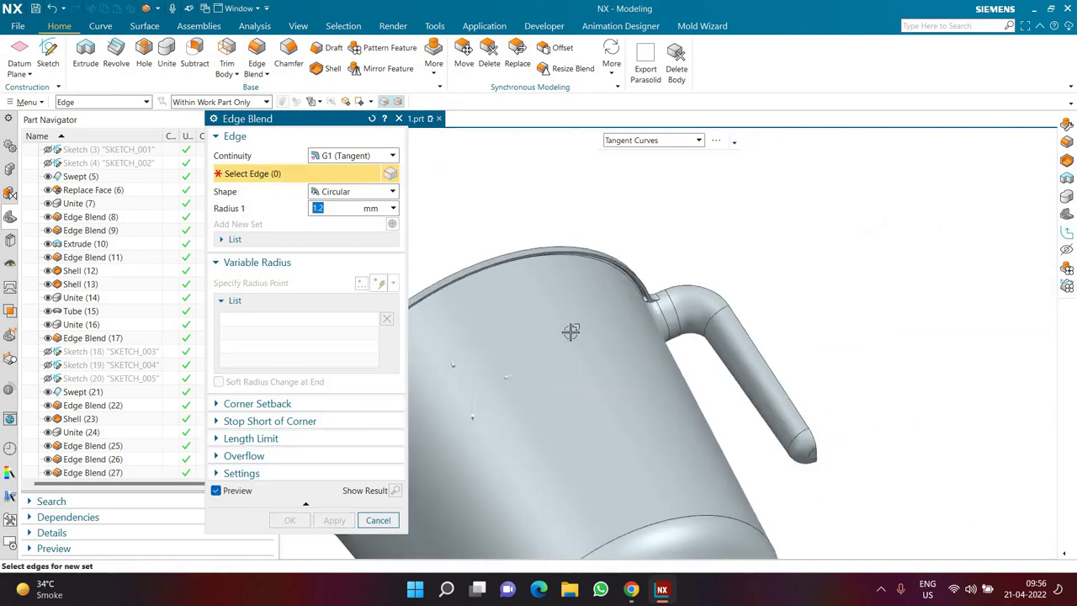
scroll(595, 253, down, 5)
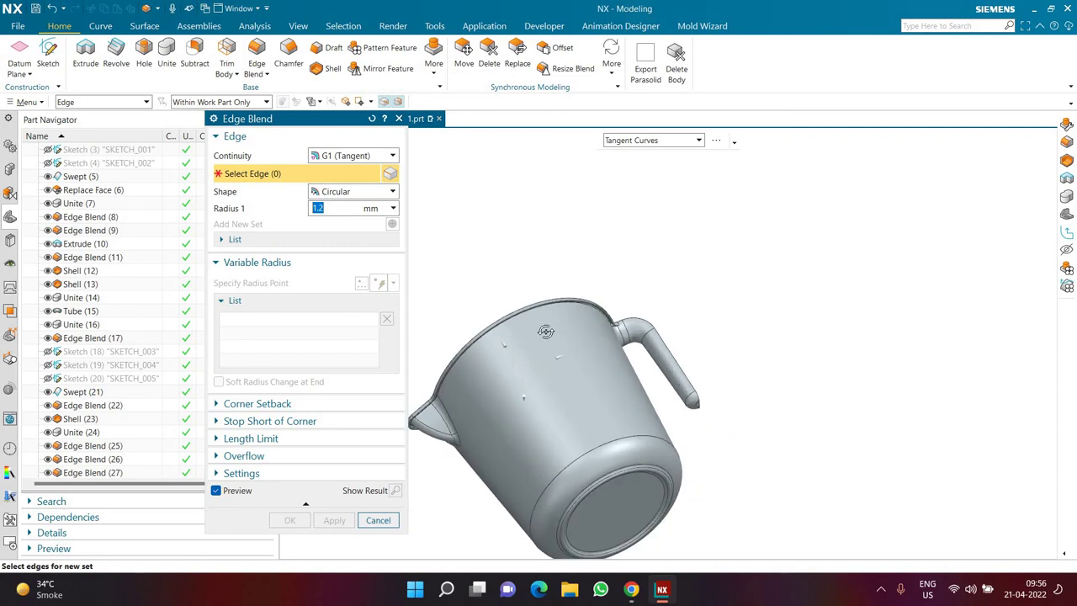
middle_drag(596, 253, 622, 337)
scroll(639, 177, up, 6)
scroll(639, 177, down, 4)
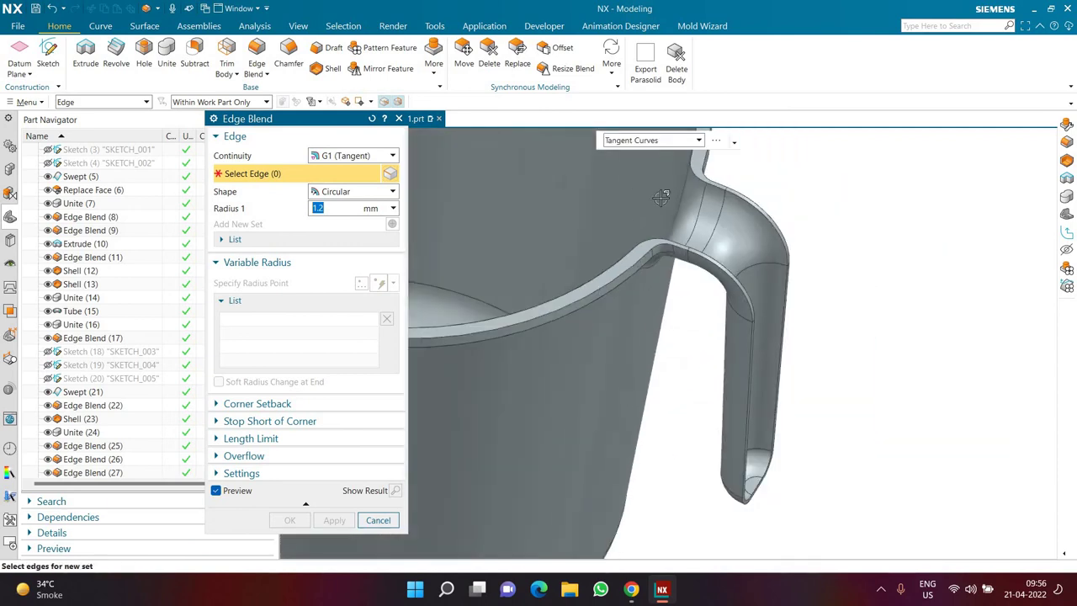
scroll(662, 198, up, 4)
scroll(660, 404, down, 3)
scroll(661, 387, up, 3)
scroll(682, 300, down, 3)
scroll(681, 266, up, 3)
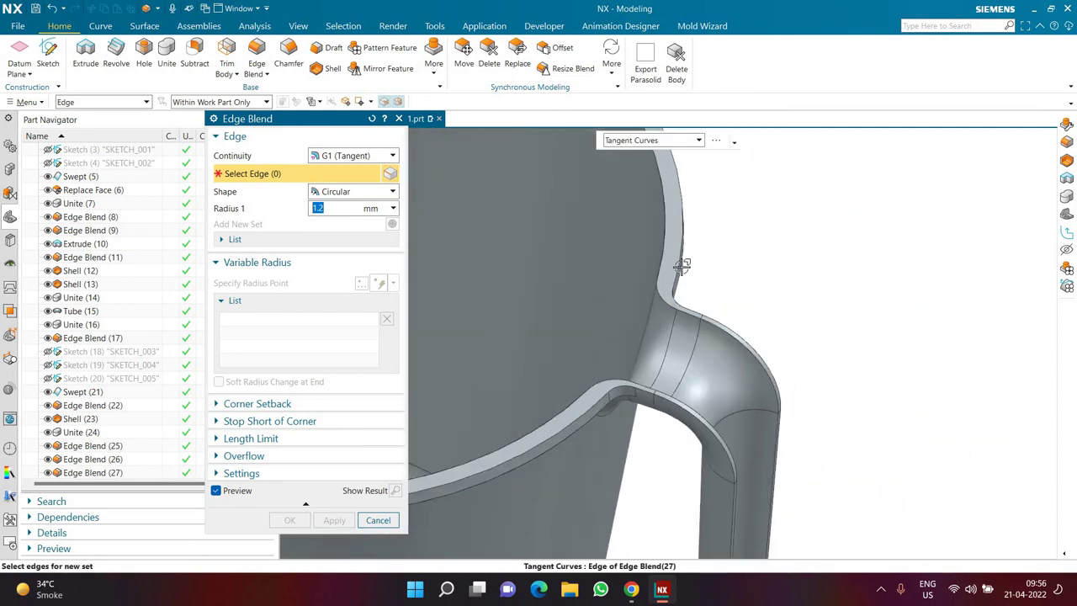
click(680, 265)
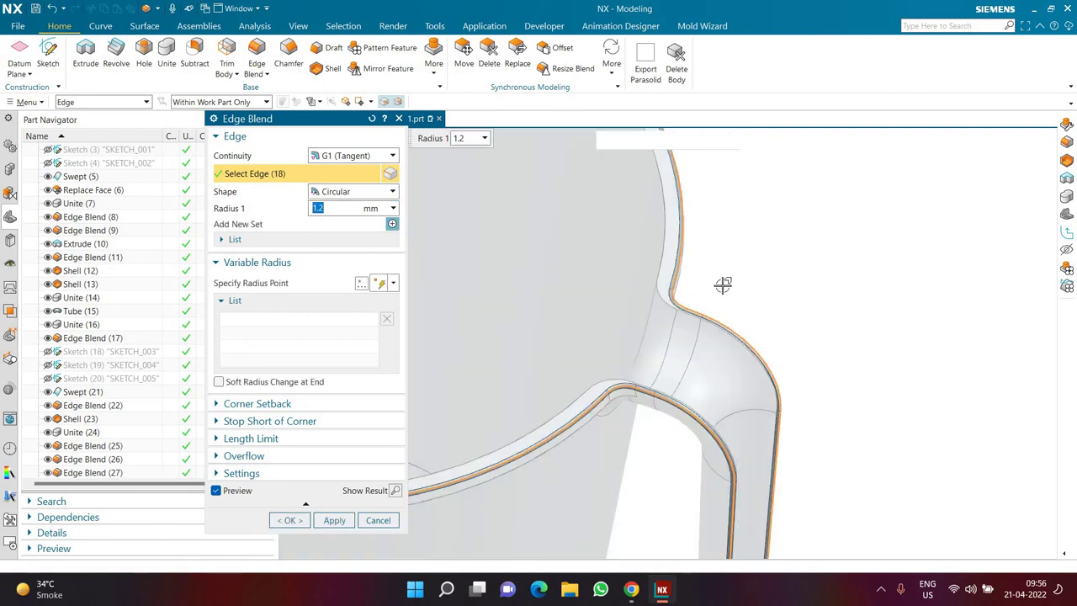
key(BackSpace)
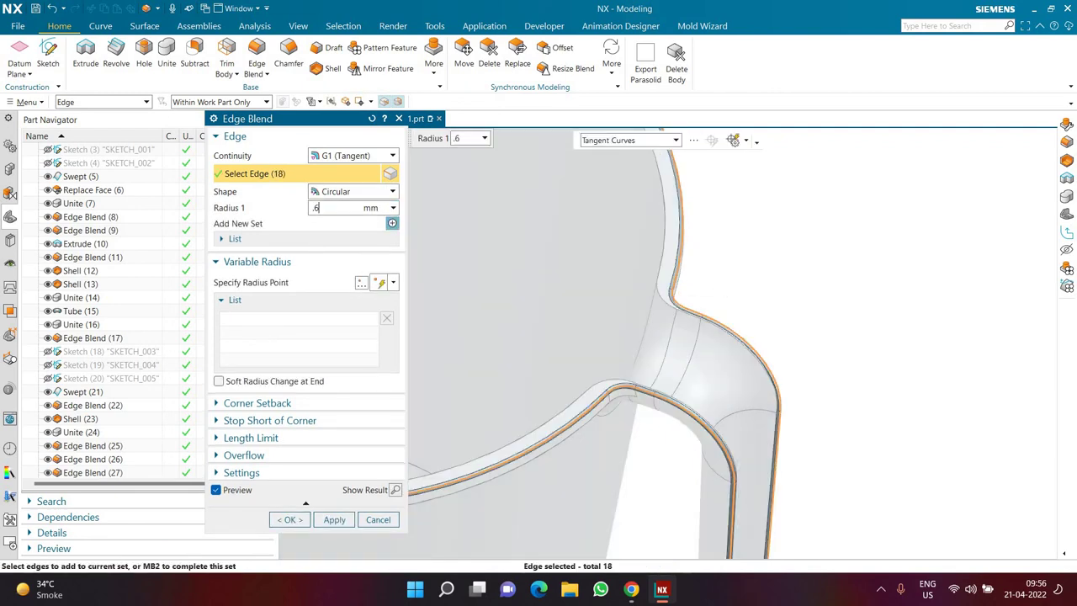
text(.6)
key(Return)
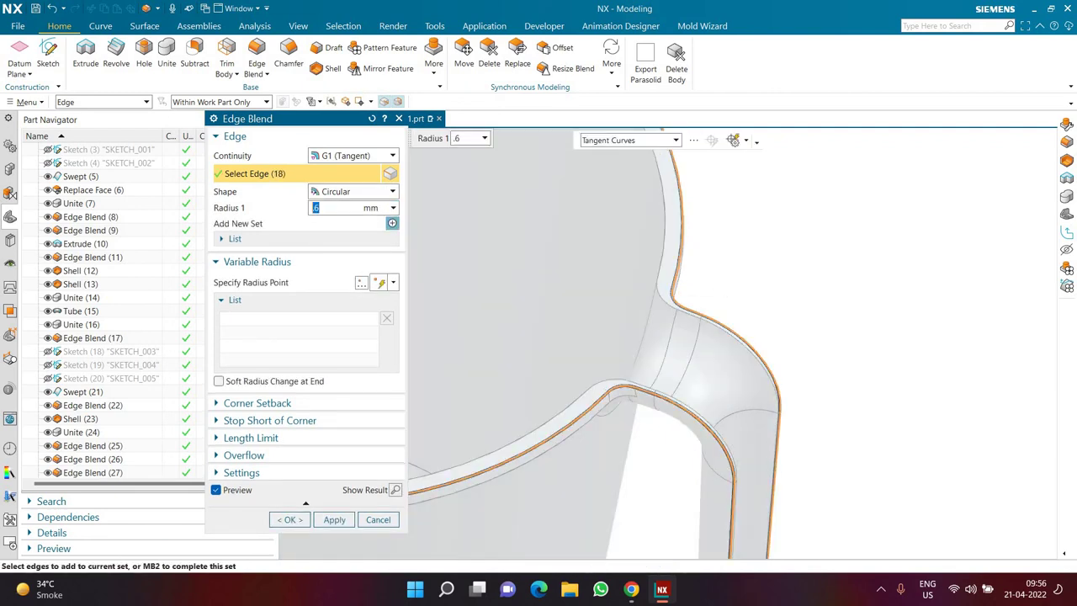
Step: Place four variable-radius points on the blend, one at each end of the two corner curves where the rim meets the handle
click(280, 283)
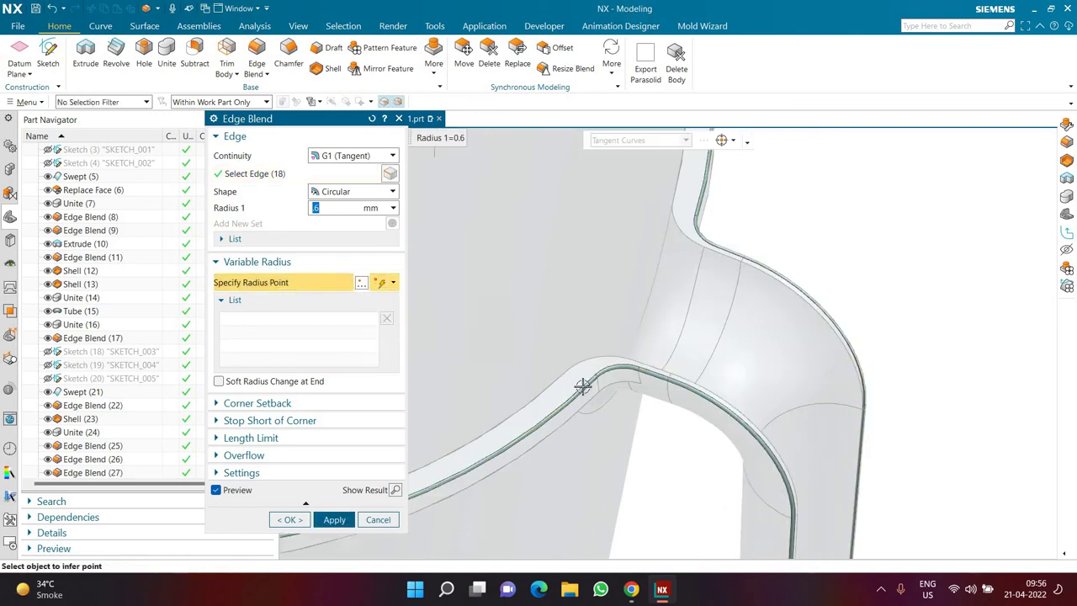
scroll(584, 385, up, 4)
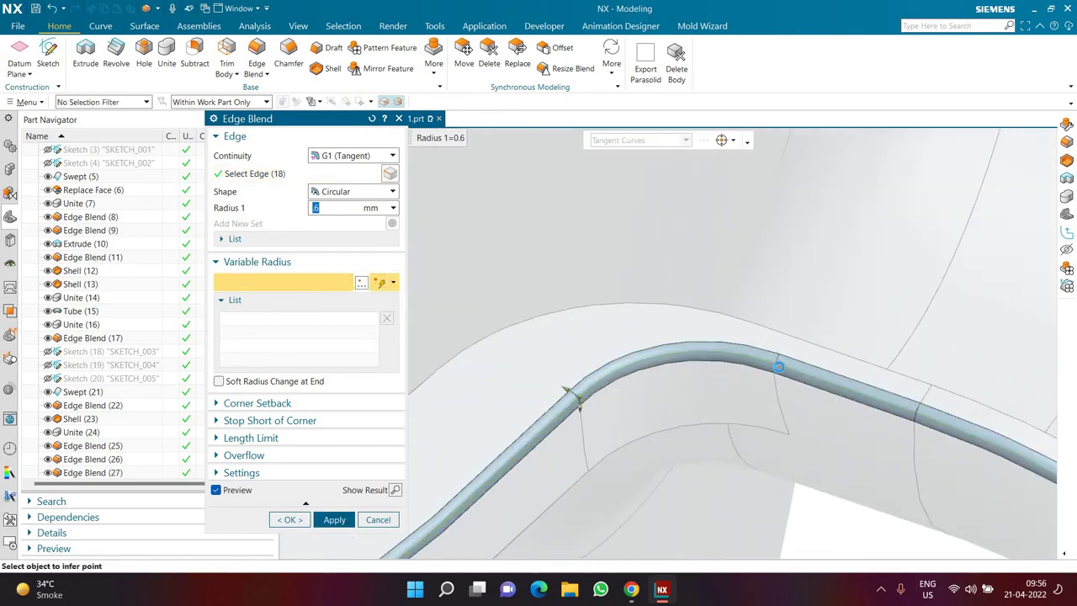
click(778, 367)
click(776, 366)
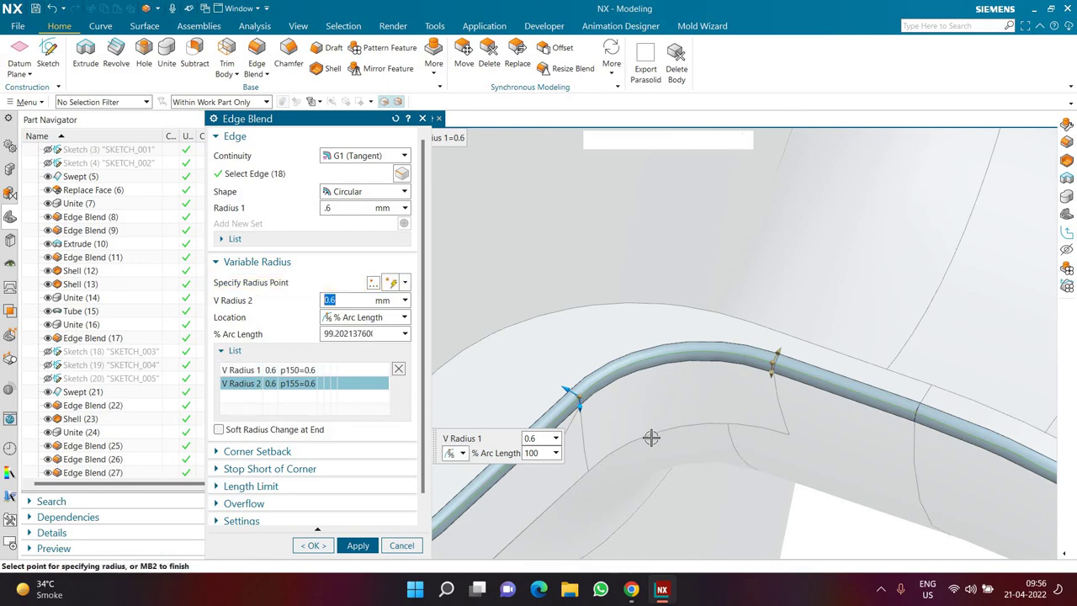
scroll(652, 438, down, 6)
scroll(733, 277, up, 4)
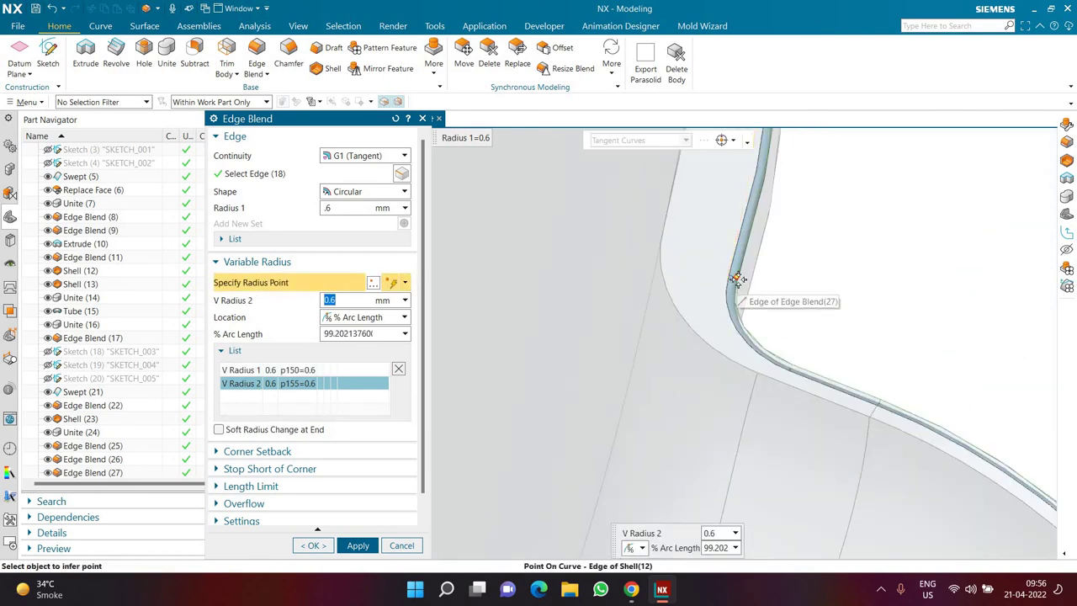
click(795, 363)
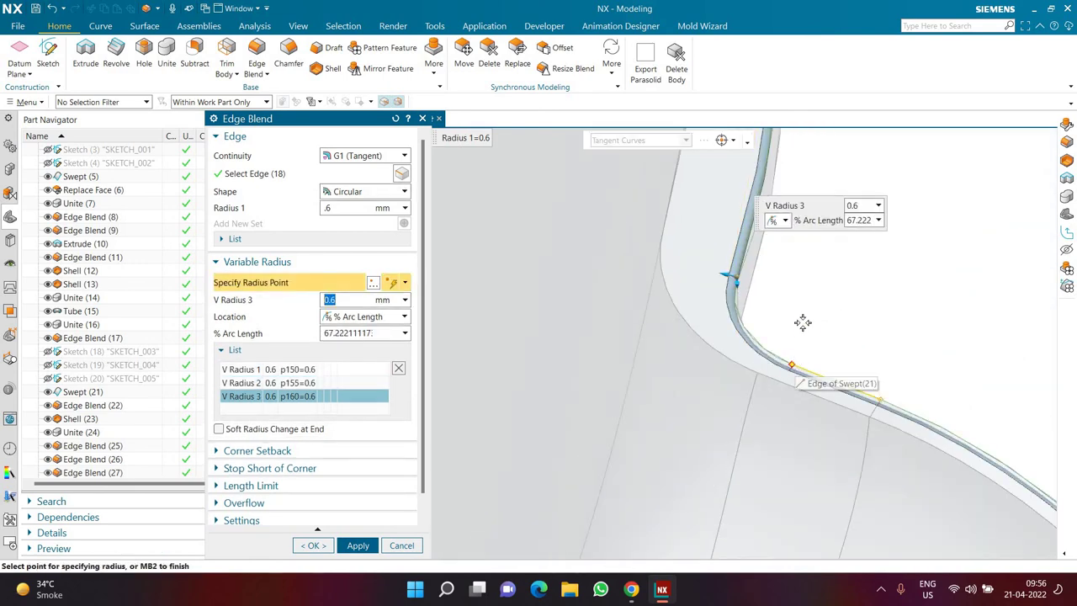
click(792, 364)
scroll(794, 307, down, 4)
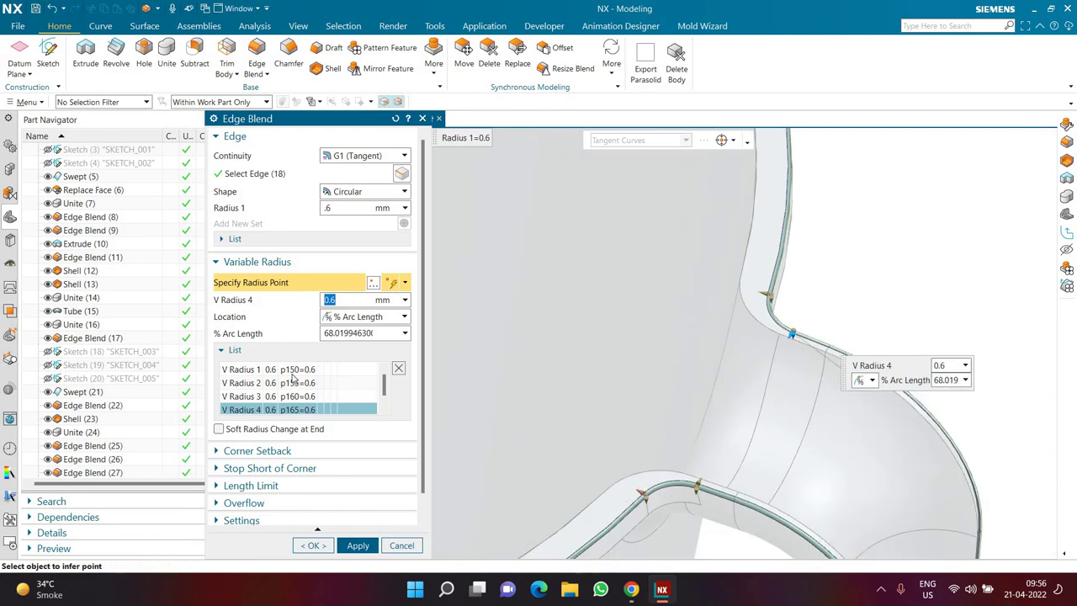
Step: Set the two variable-radius points on the rim side of the corners to 3 mm and apply the blend
click(286, 369)
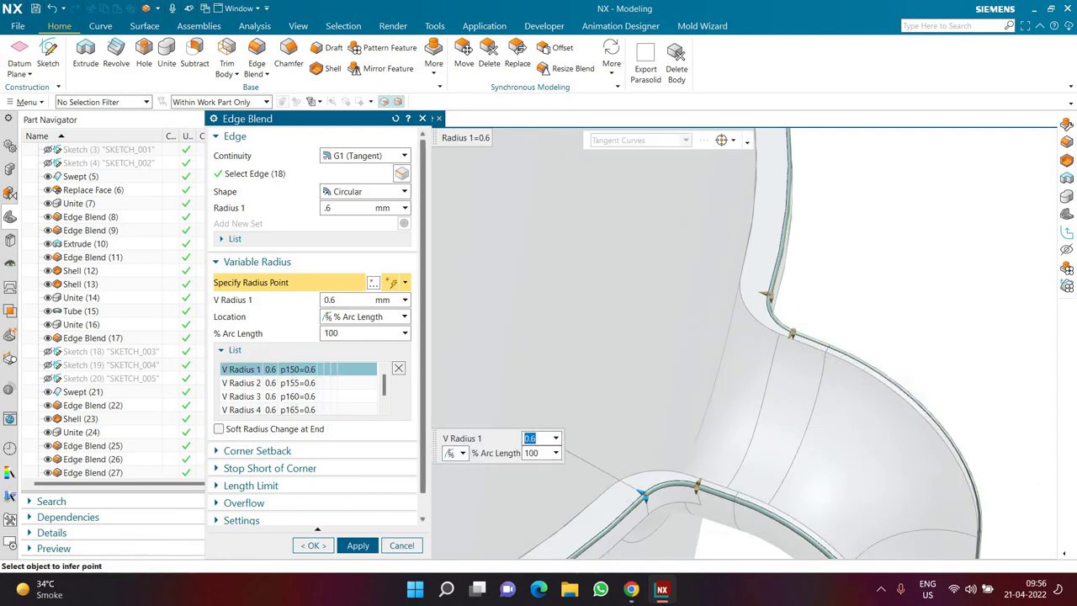
click(538, 439)
text(3)
key(Return)
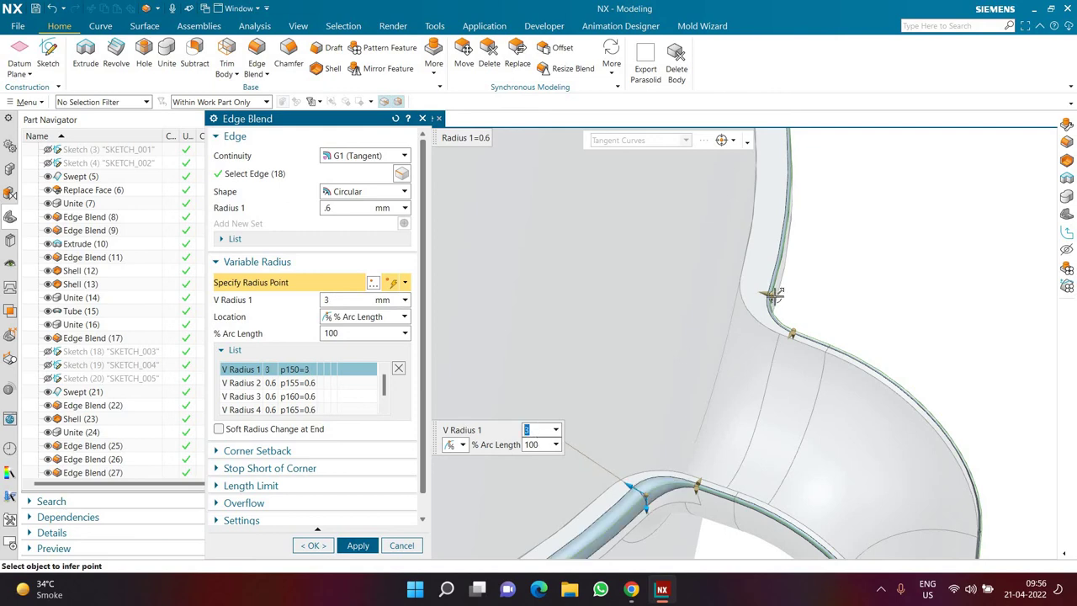
click(822, 314)
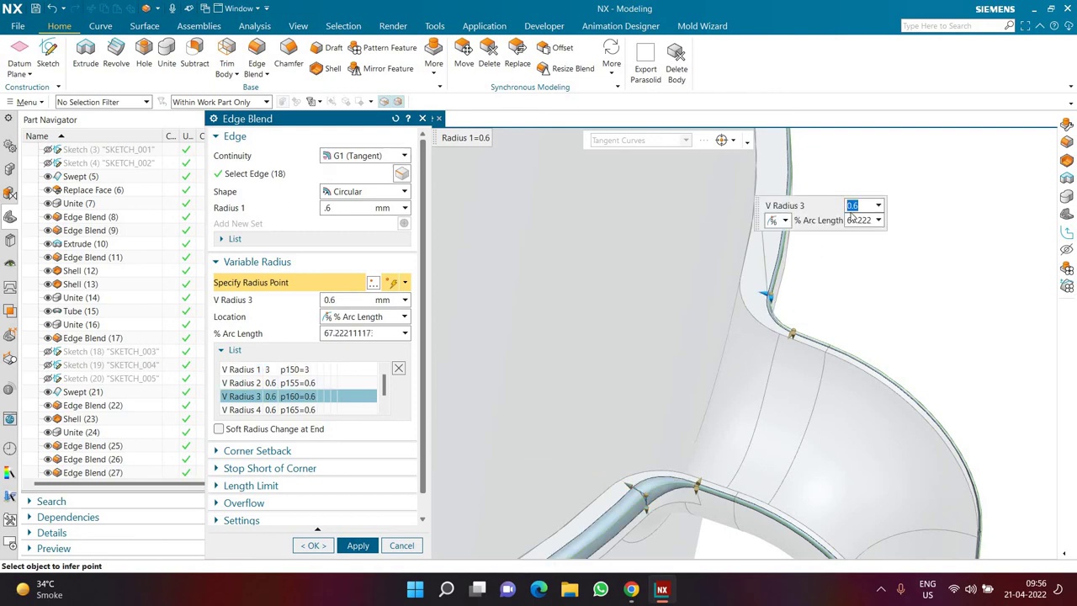
key(Return)
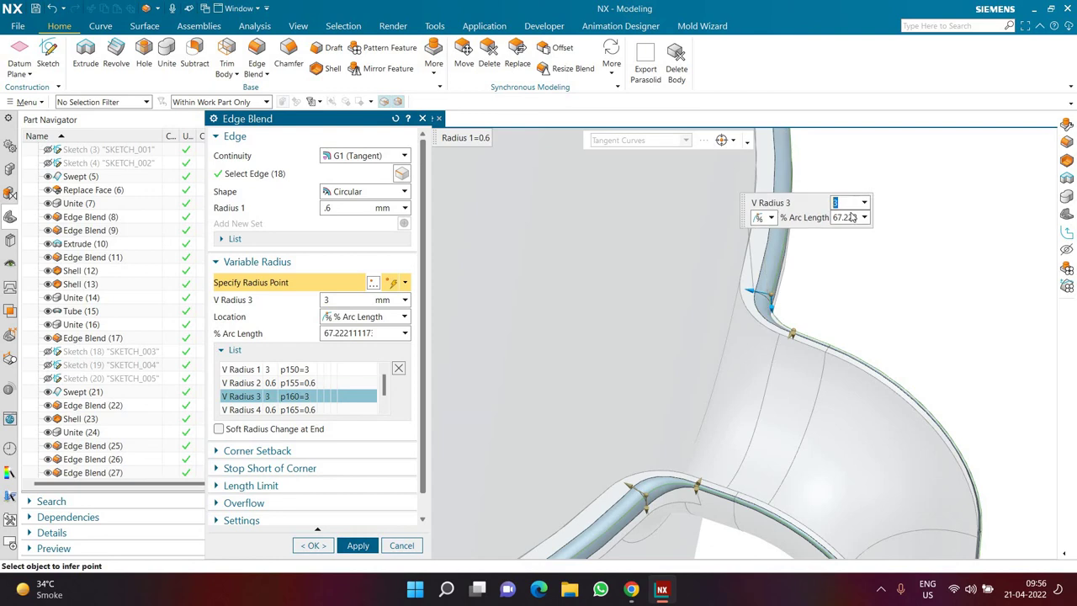
middle_drag(898, 239, 883, 255)
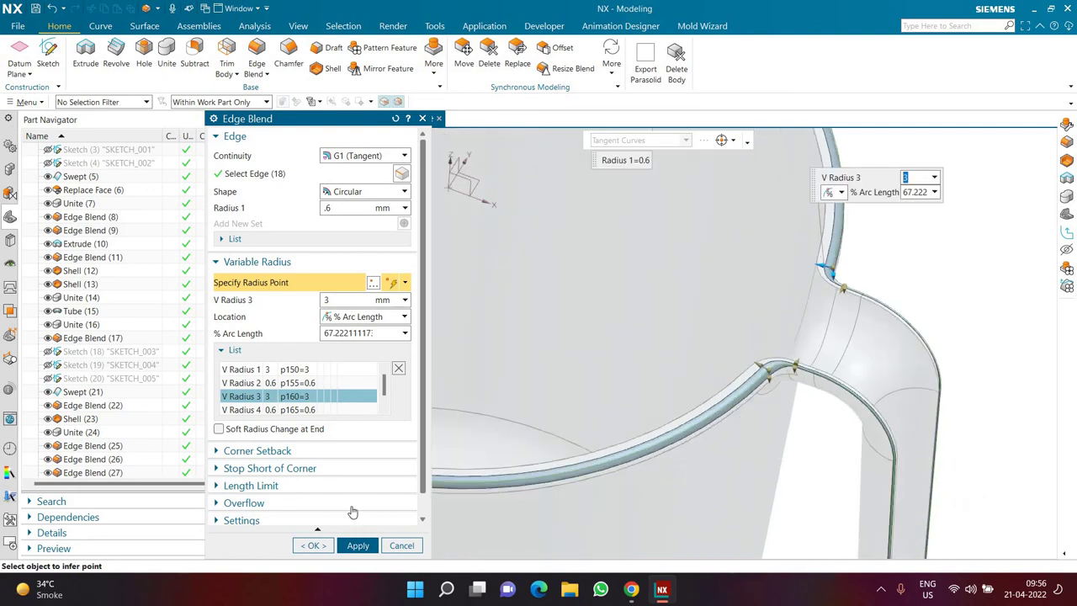
click(357, 545)
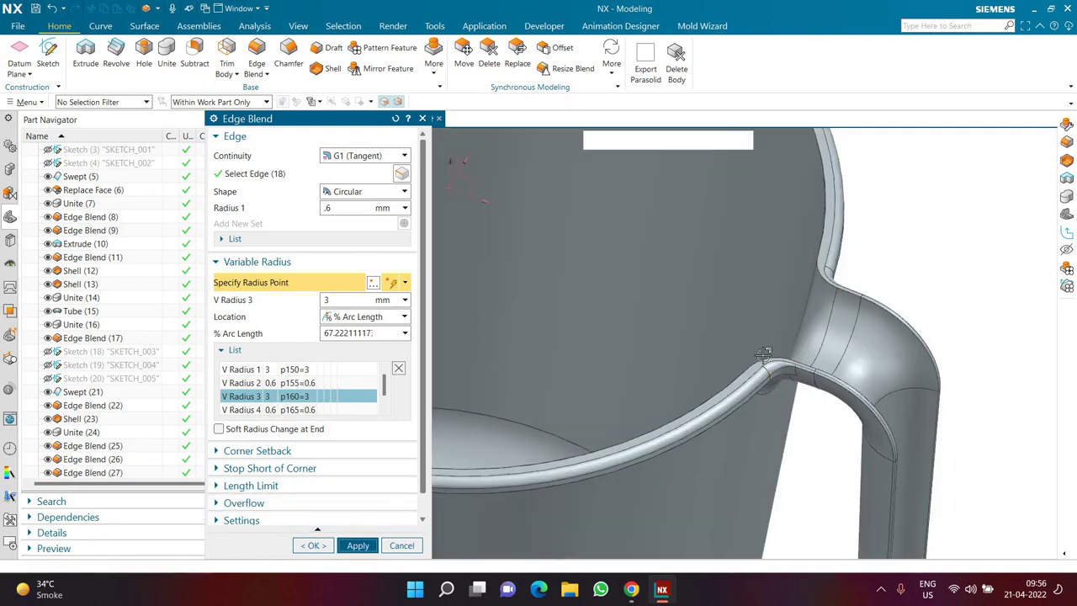
Step: Select the upper inner edge chain of the rim and handle for a 0.6 mm edge blend
scroll(762, 356, up, 4)
click(749, 360)
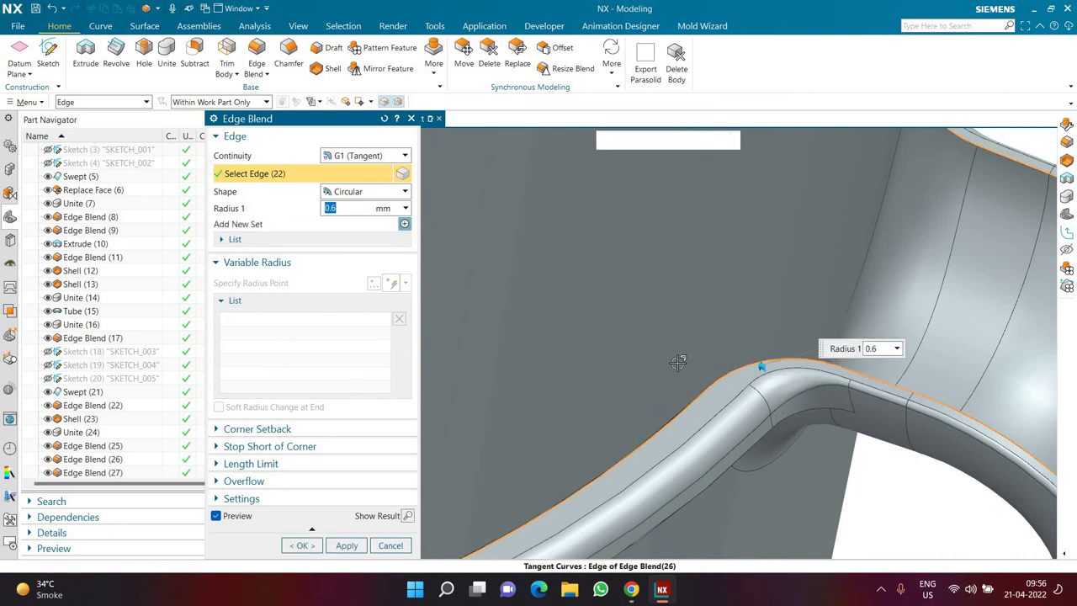
scroll(577, 368, down, 3)
Step: Place four variable-radius points on the inner edge blend, at both ends of each corner curve between rim and handle
click(289, 284)
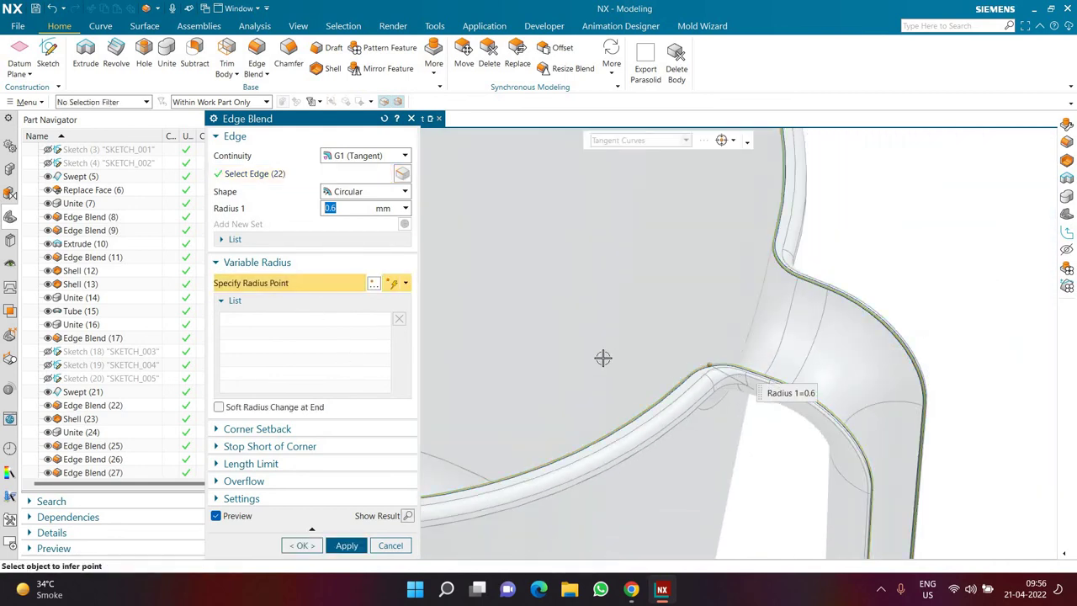
scroll(601, 356, up, 3)
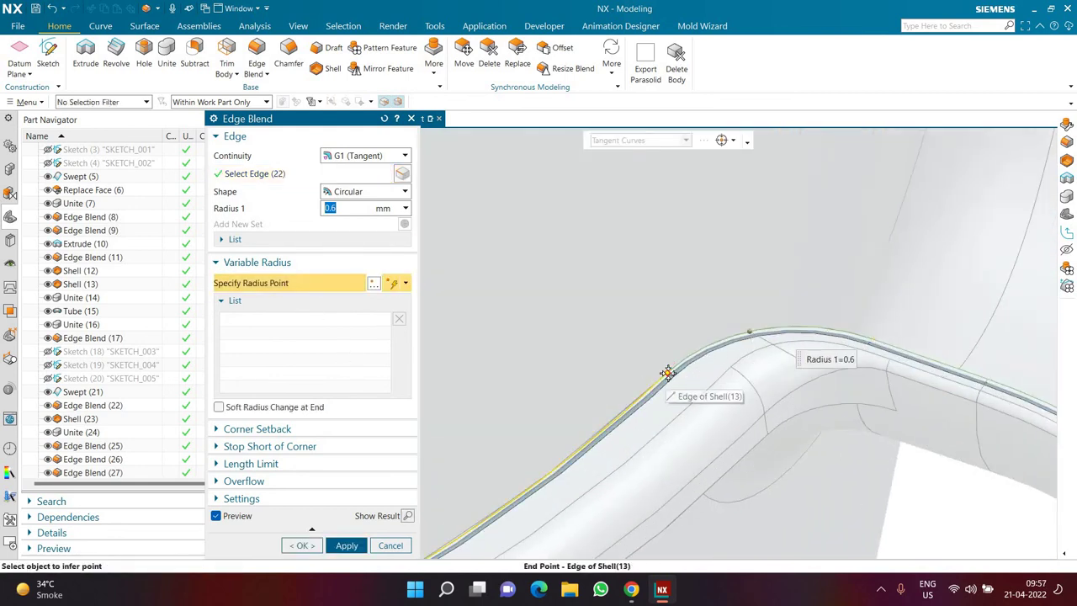
click(666, 373)
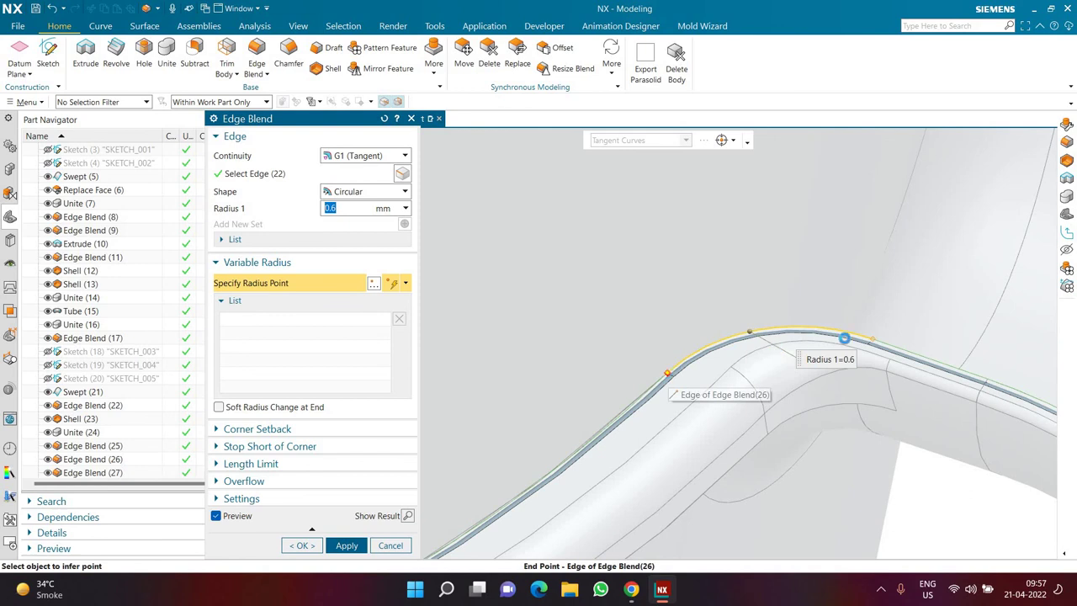
click(870, 340)
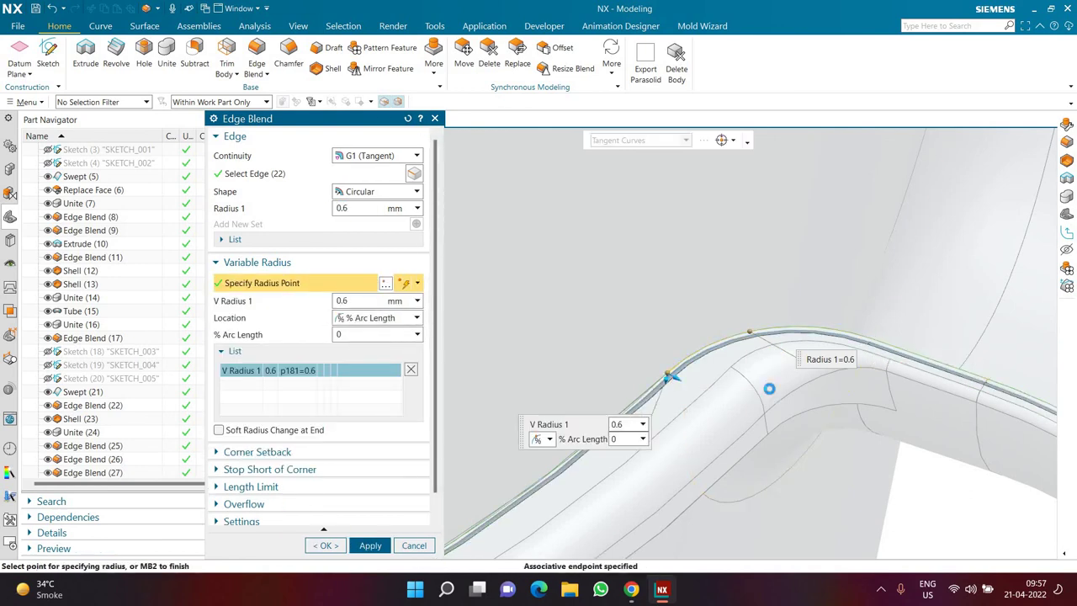
scroll(723, 387, down, 4)
scroll(840, 167, up, 2)
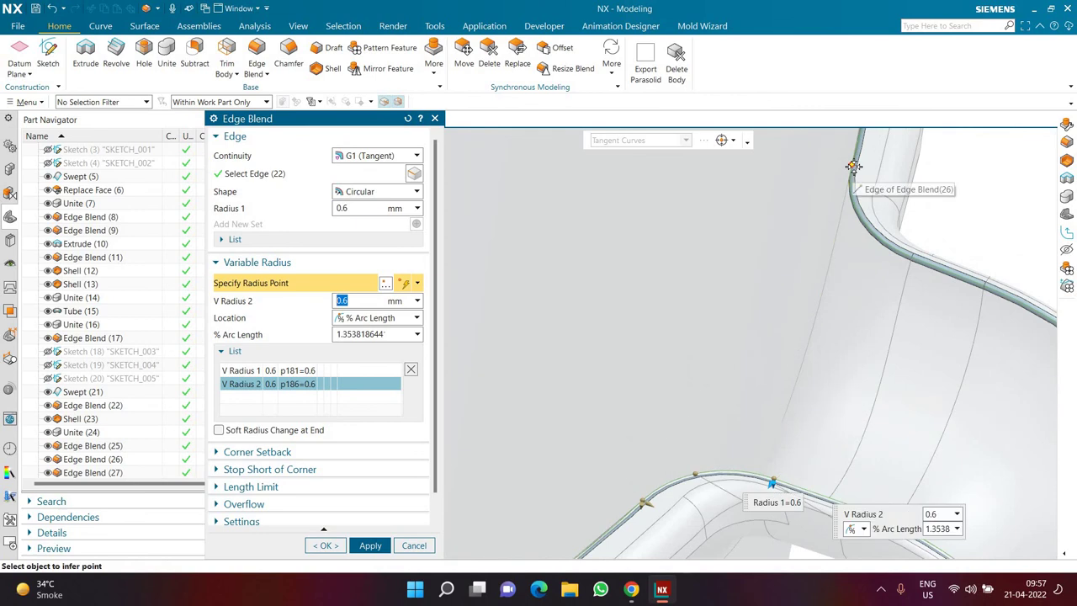
click(899, 244)
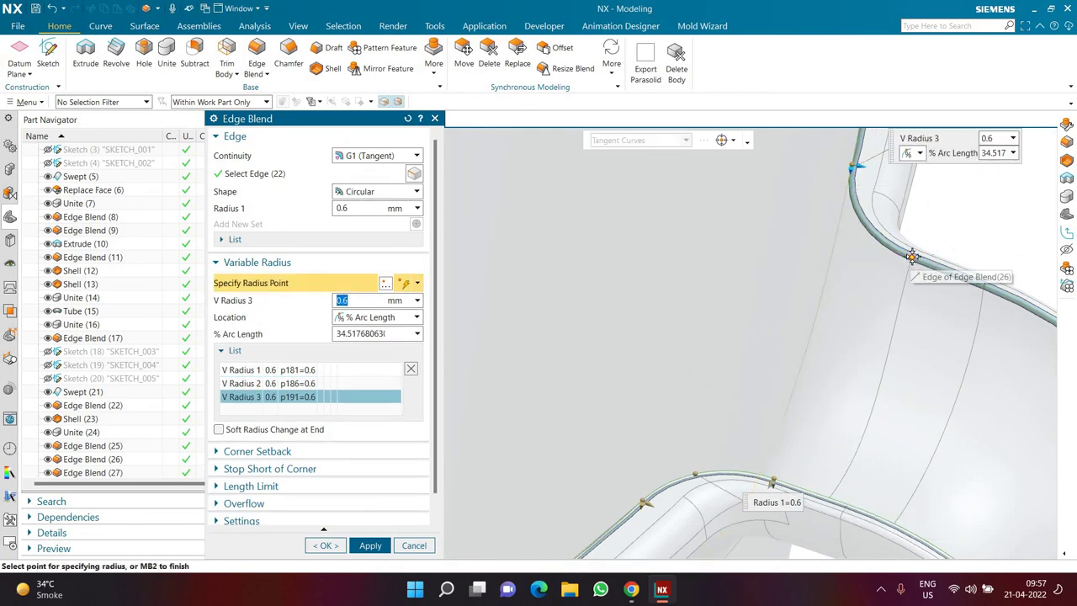
scroll(813, 282, down, 1)
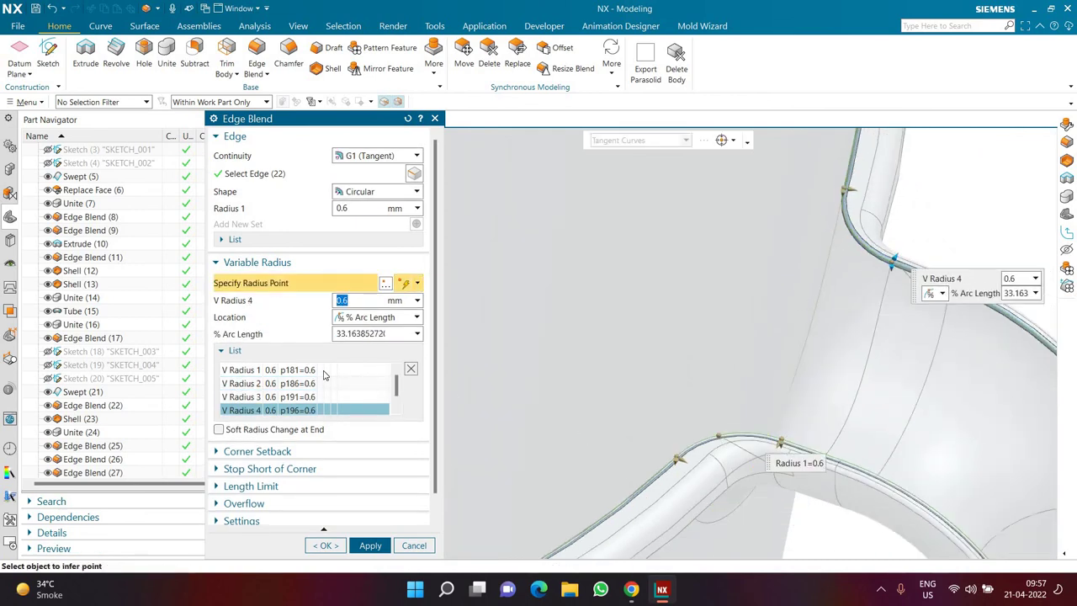
Step: Set the two rim-side variable-radius points of the inner edge blend to 3 mm and finish the blend
click(325, 372)
click(619, 425)
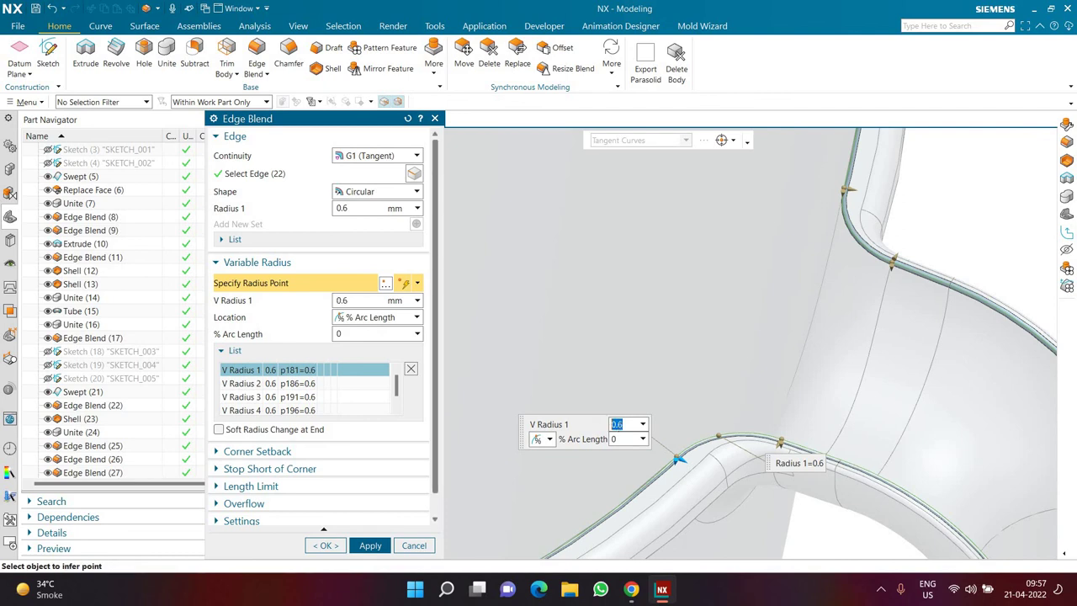
key(Return)
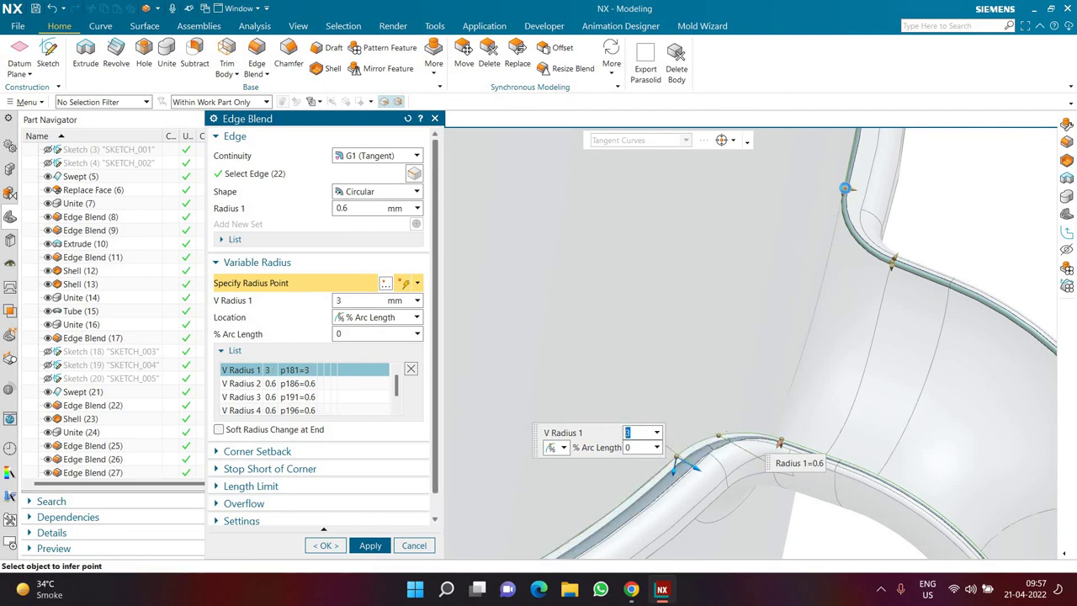
click(901, 189)
click(1000, 140)
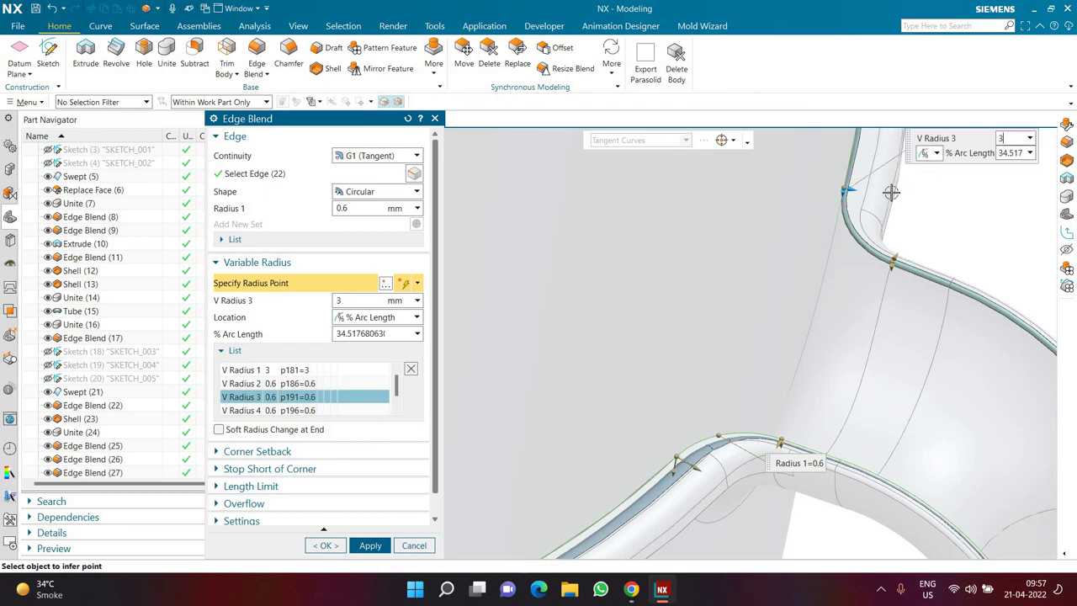
key(Return)
scroll(772, 325, down, 5)
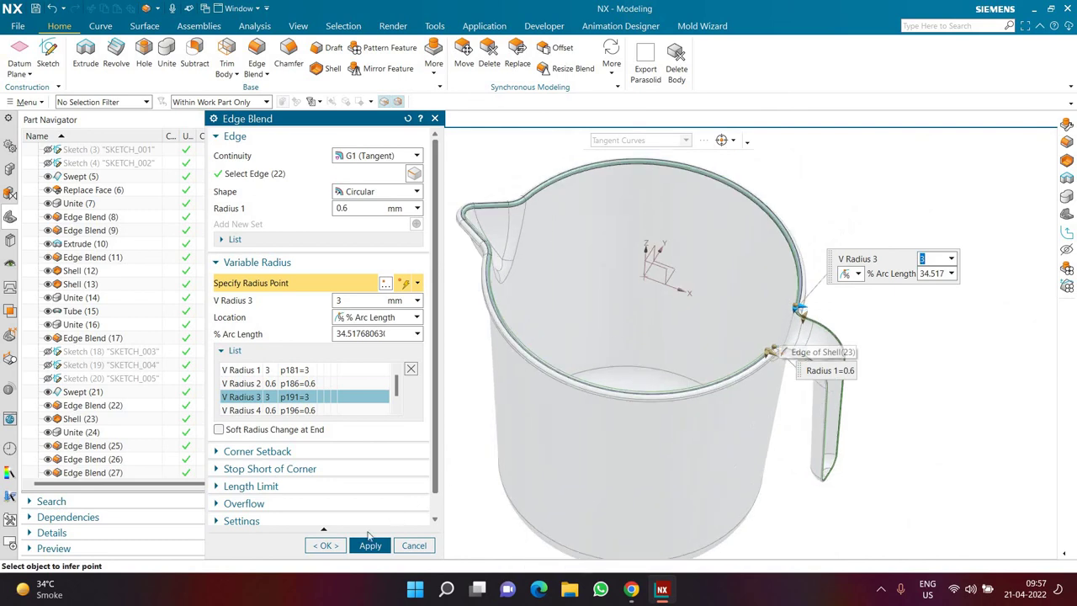
click(326, 545)
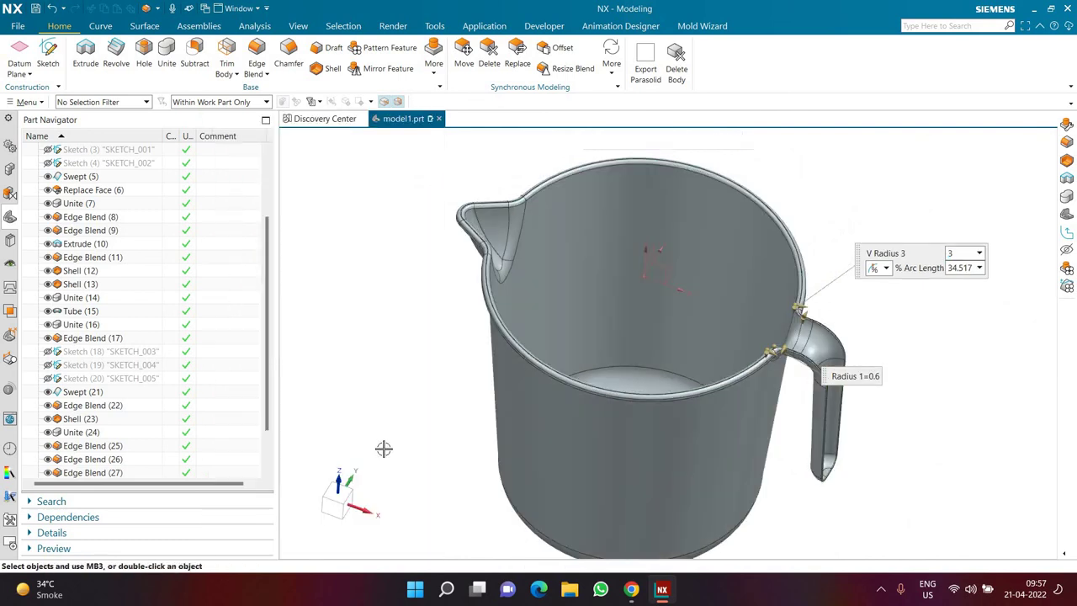
Step: Hide the datum coordinate system
middle_drag(392, 401, 389, 379)
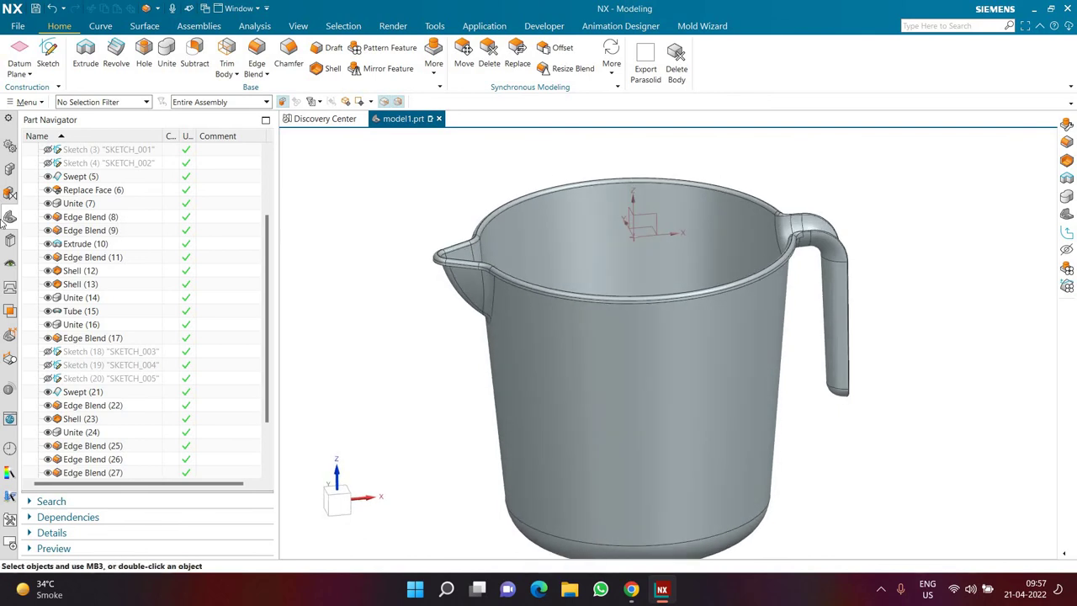
scroll(70, 239, up, 3)
click(48, 206)
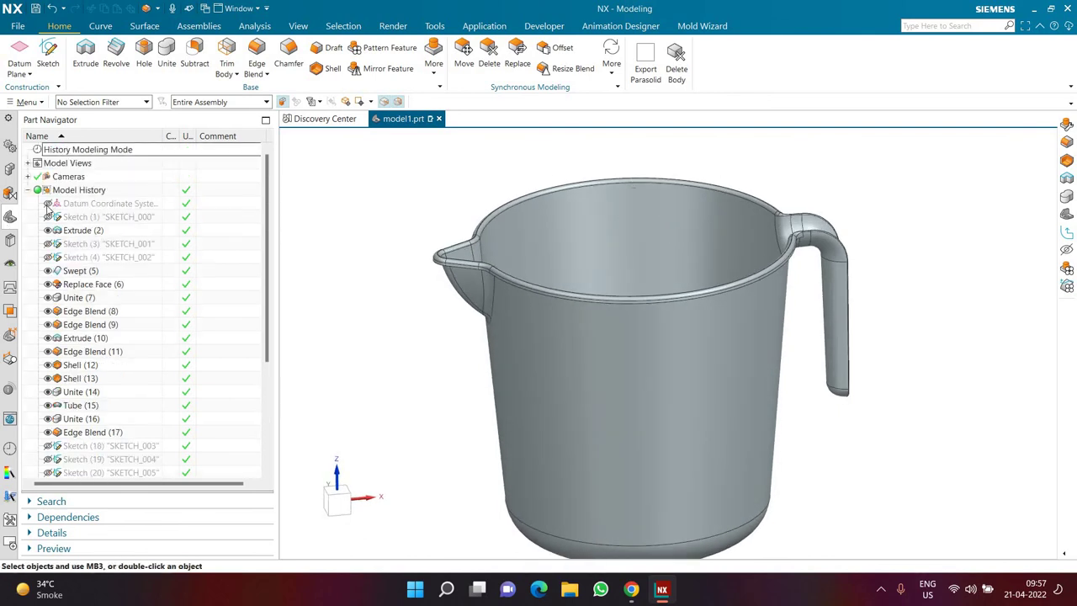
Step: Change the display colour of the whole mug body to yellow
key(ctrl+j)
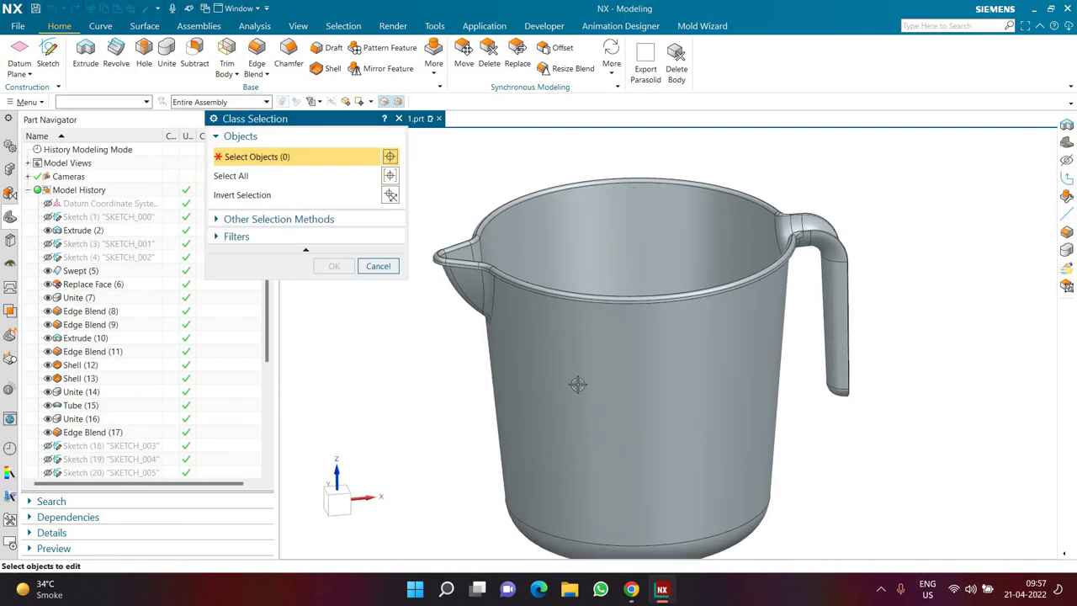
click(577, 385)
click(333, 267)
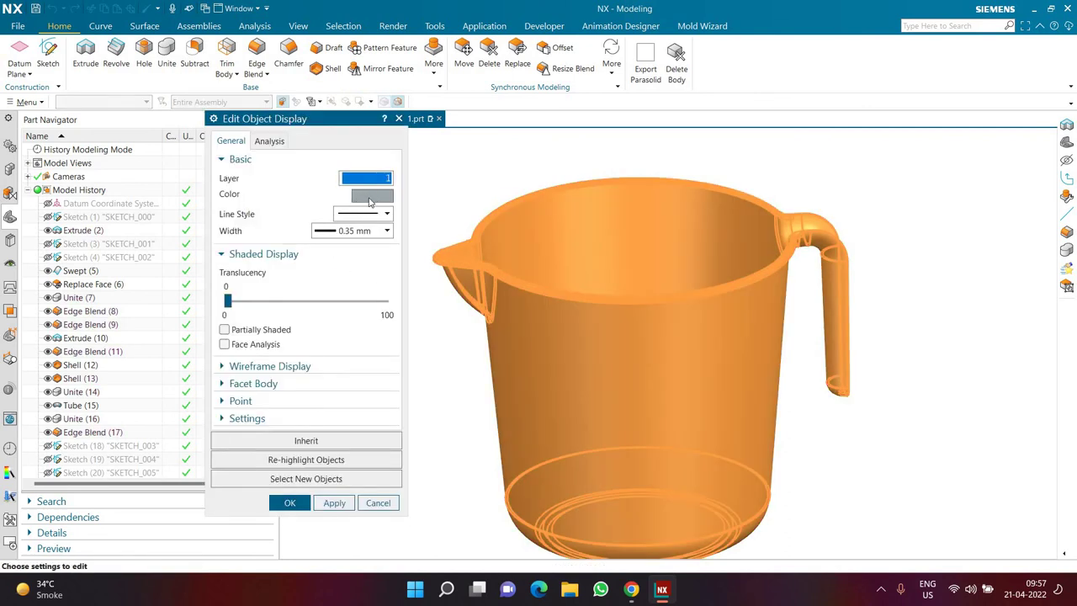
click(371, 196)
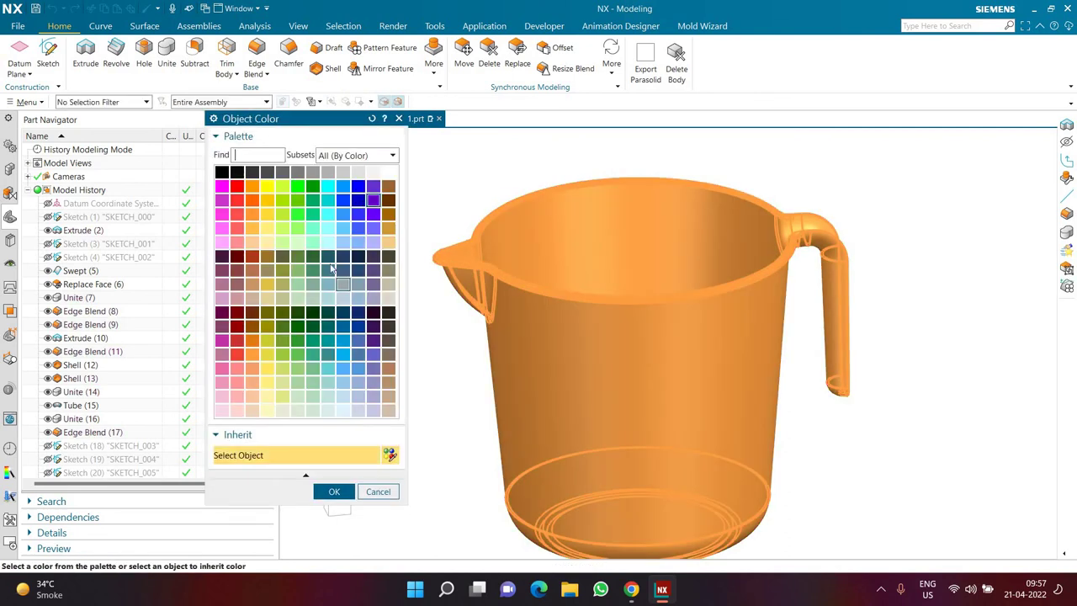
click(268, 369)
click(333, 491)
click(287, 502)
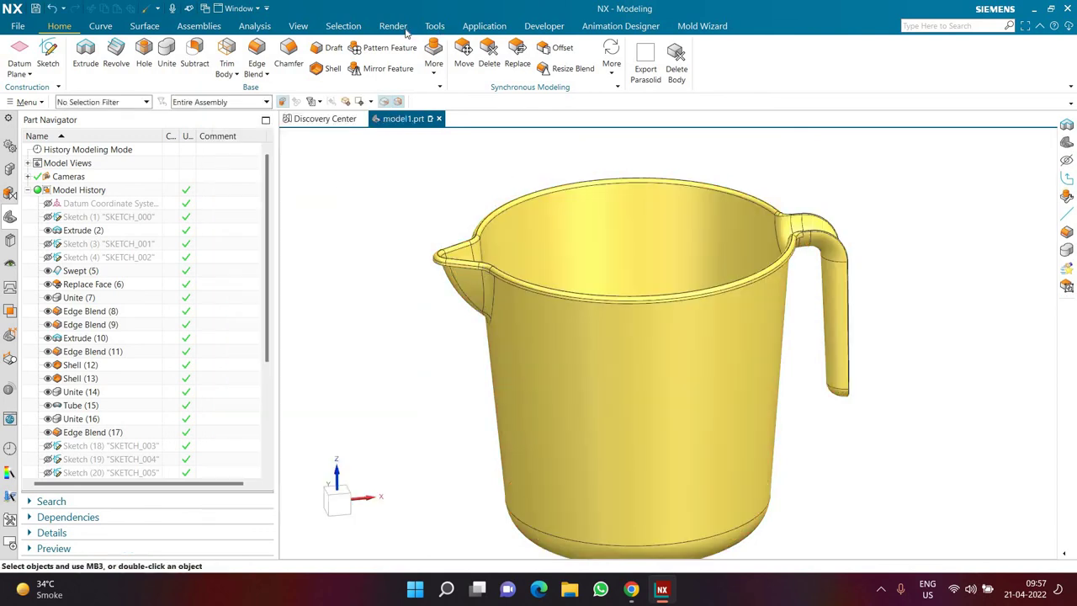
Step: Turn on the perspective view and switch the rendering style to Studio
click(313, 27)
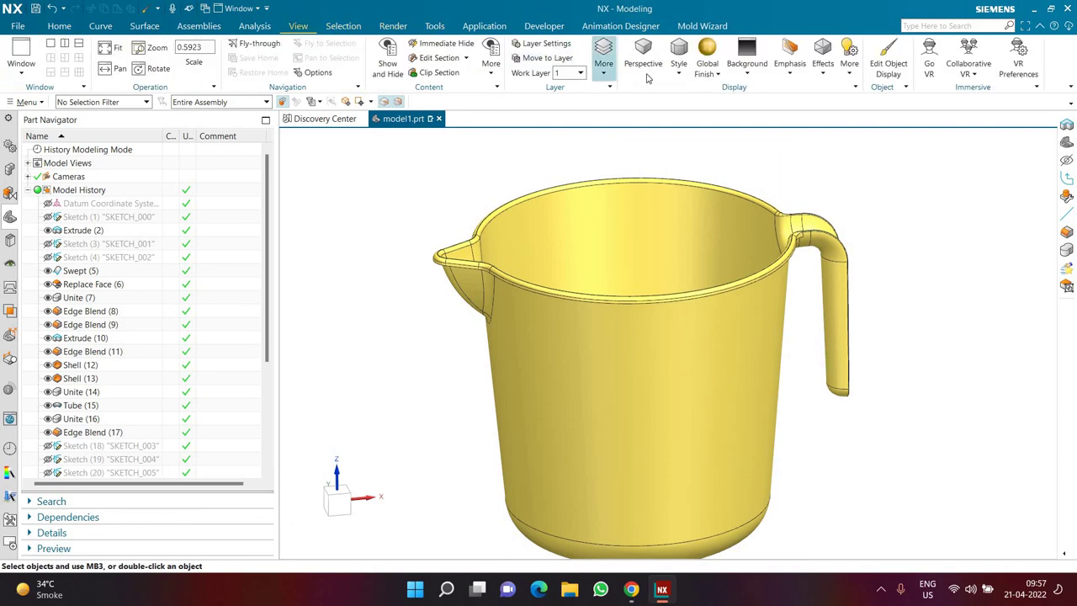
click(645, 66)
click(679, 74)
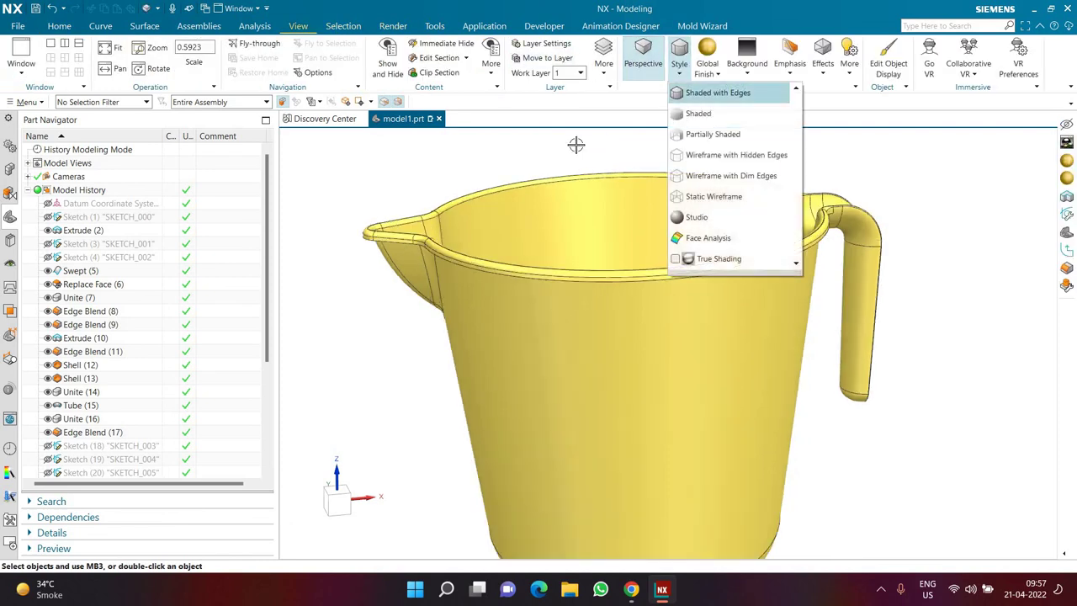
click(697, 217)
click(679, 75)
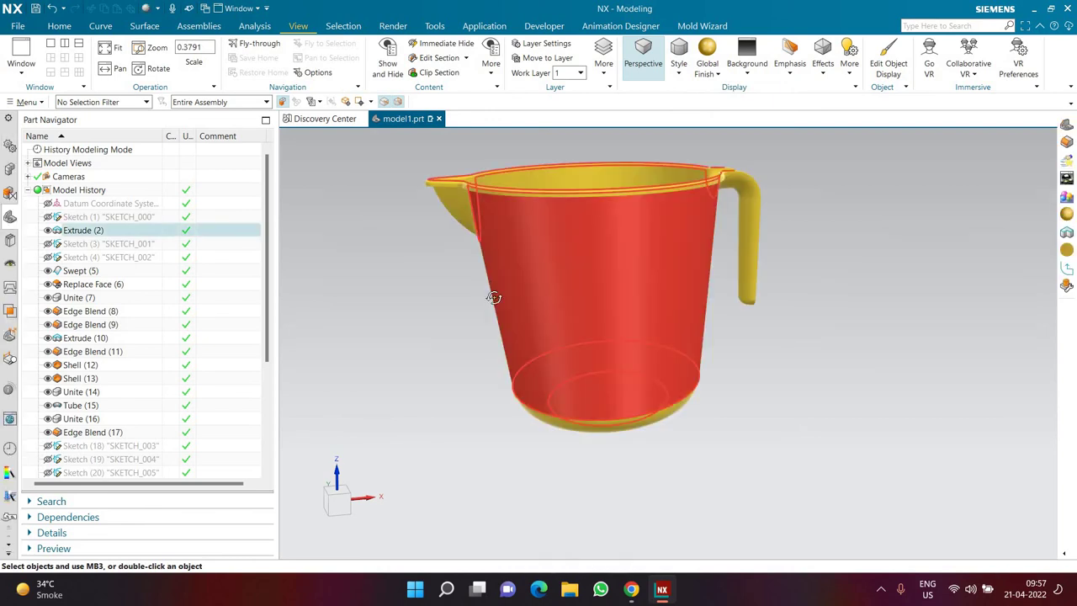
middle_drag(491, 291, 547, 287)
scroll(522, 296, up, 3)
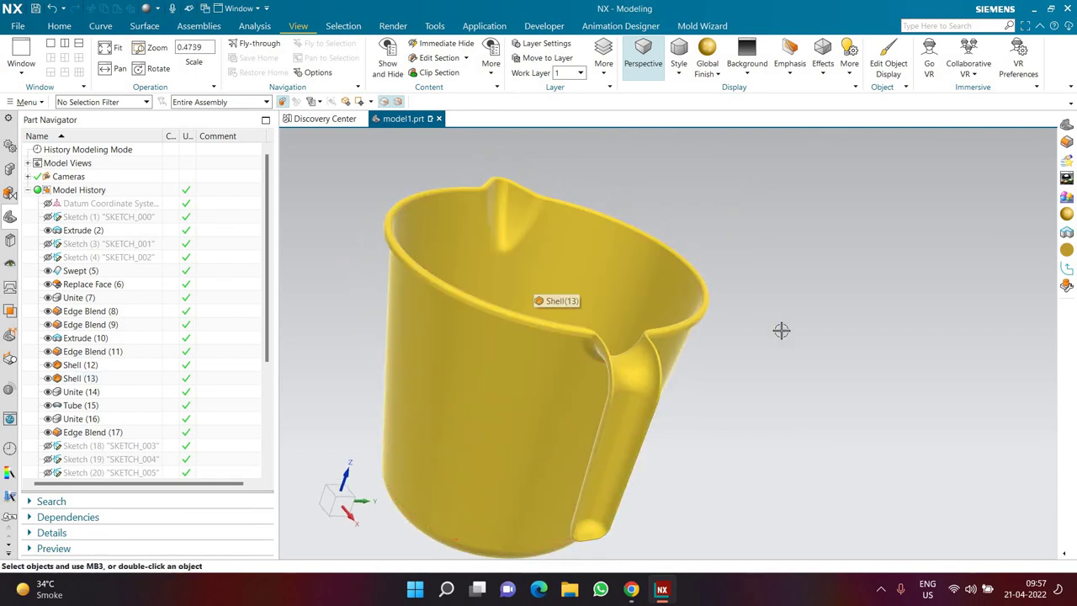
middle_drag(801, 351, 784, 328)
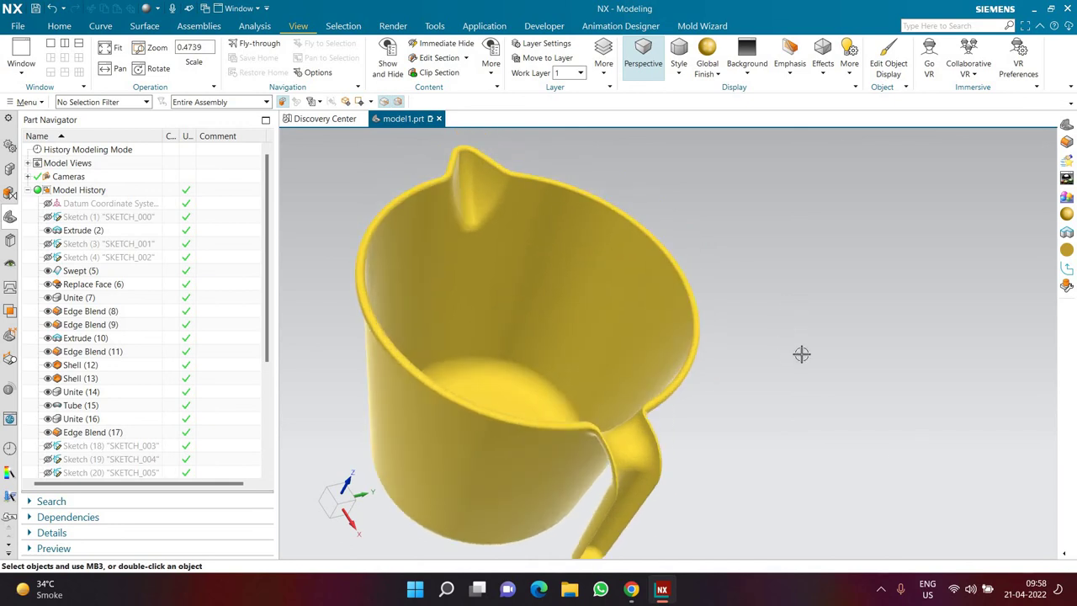